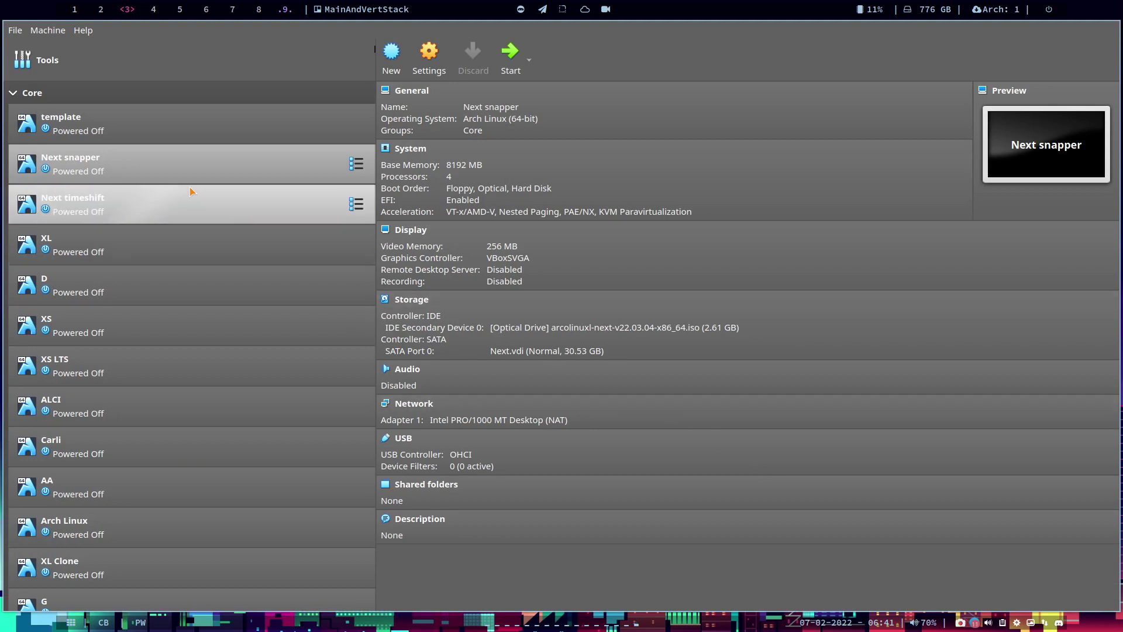
Load arcolinuxl-v22.03.04-x86_64.iso into the XL machine's optical drive and start XL
click(180, 246)
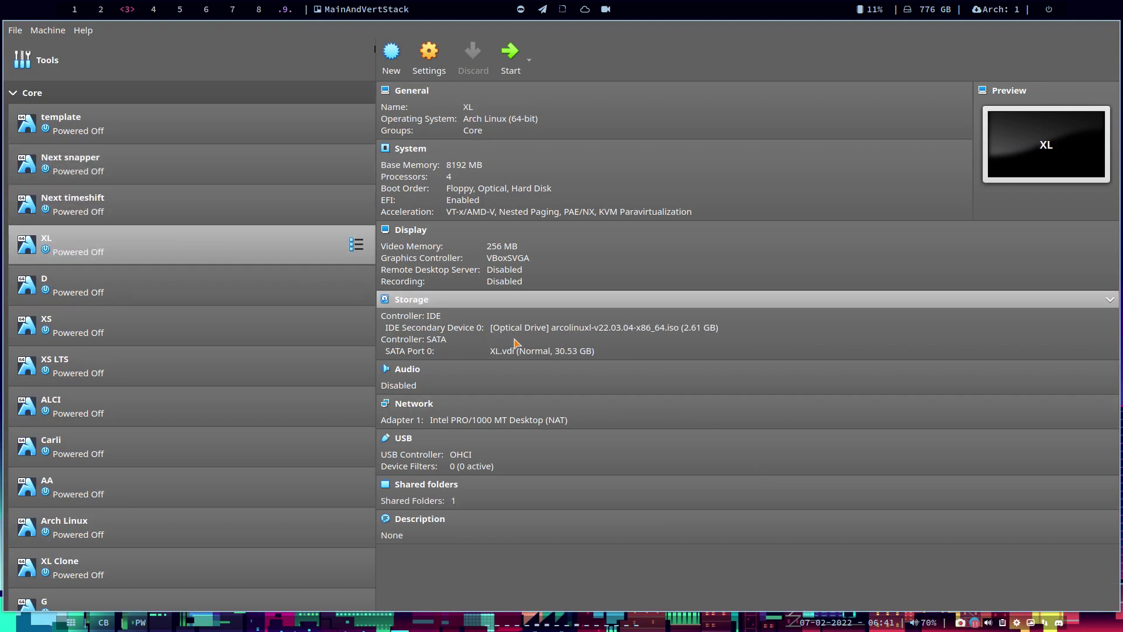
click(576, 328)
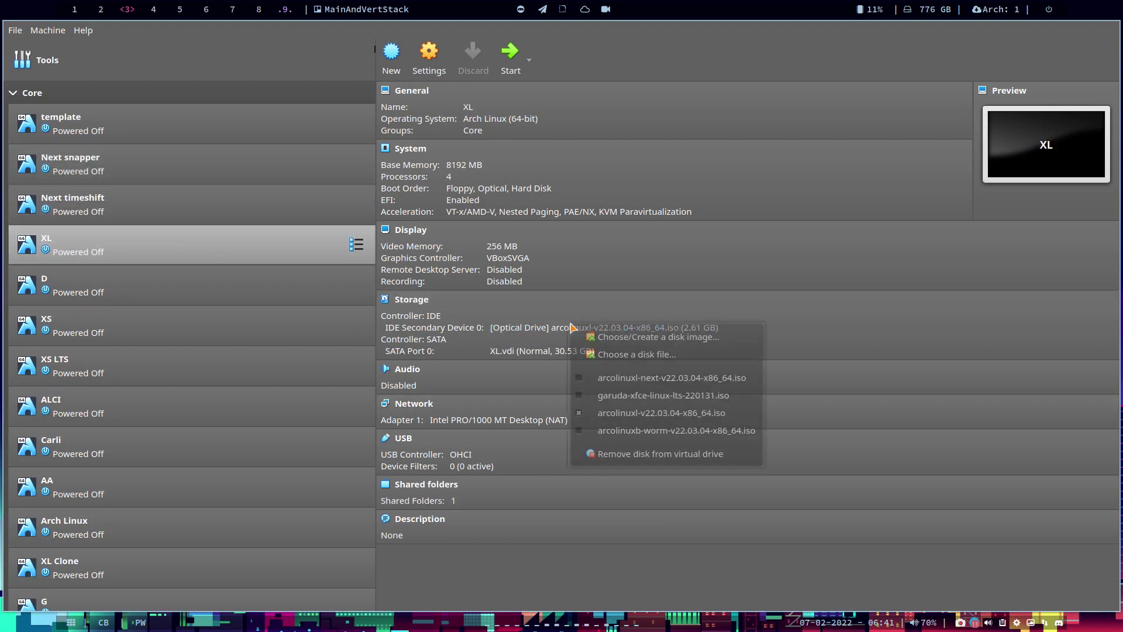
click(643, 352)
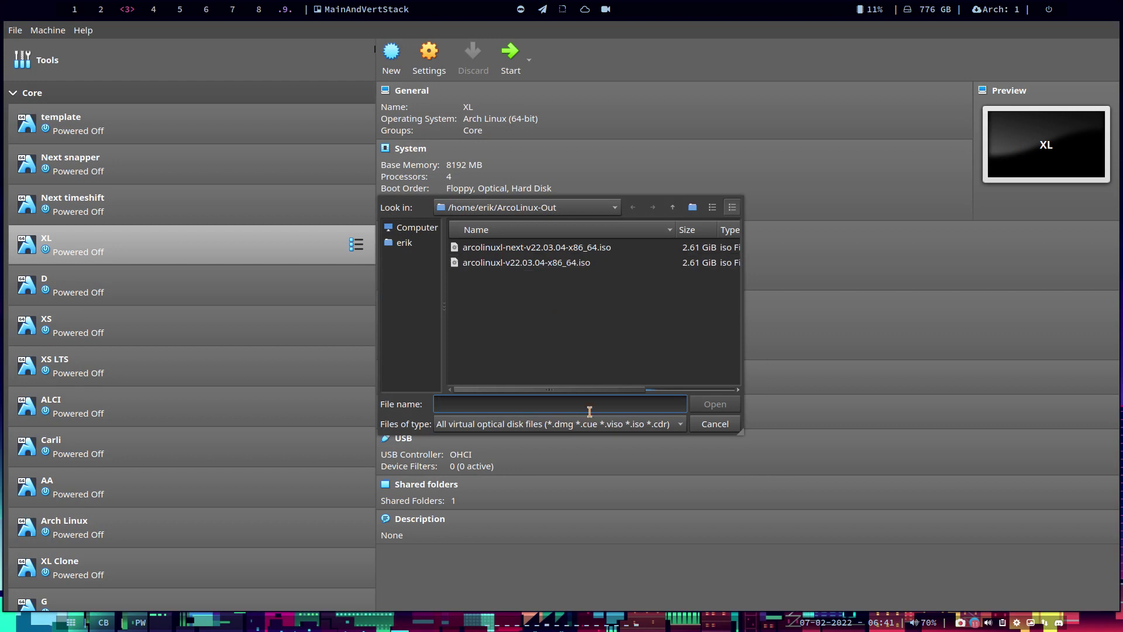
drag(597, 389, 669, 391)
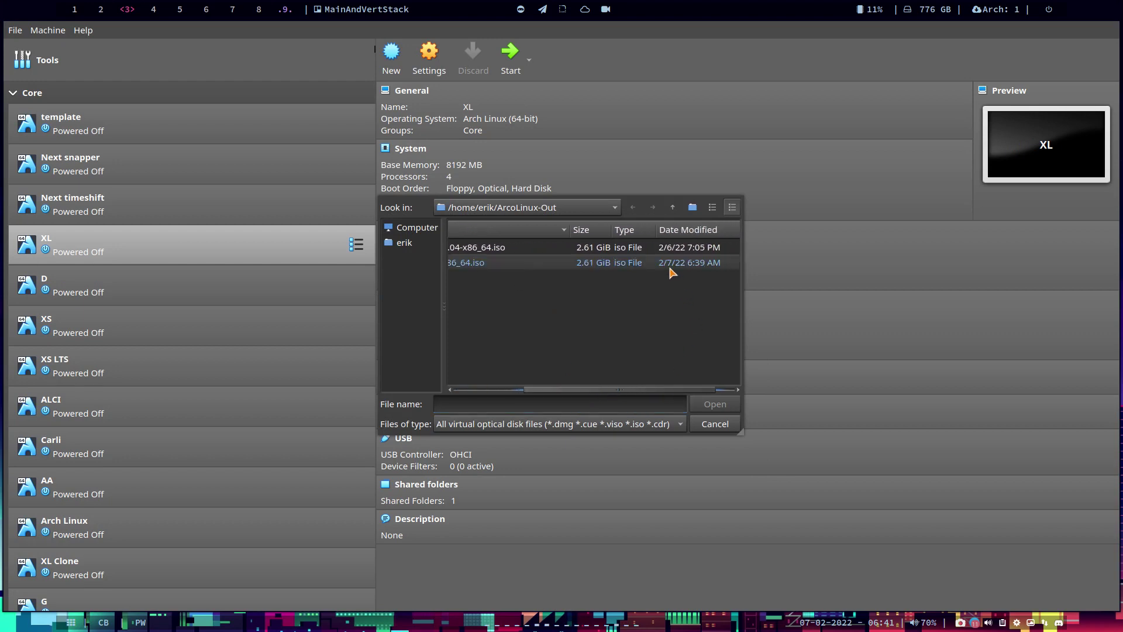
click(461, 264)
click(714, 404)
click(510, 69)
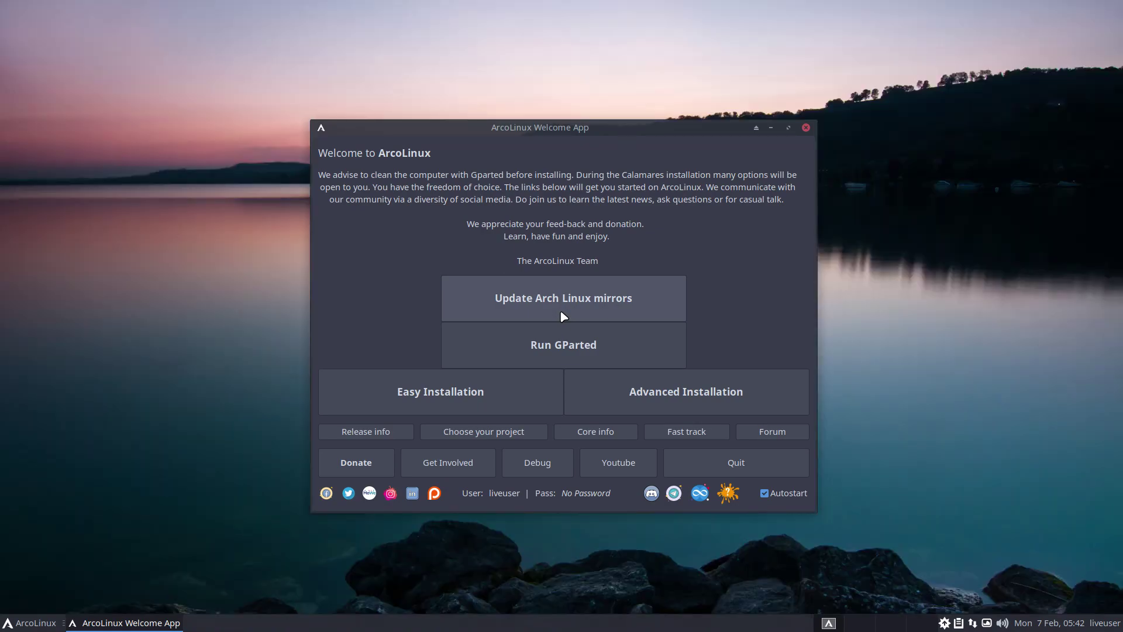
Search 'ti' in the application menu, then close the menu and launch Advanced Installation
click(40, 625)
text(ti;)
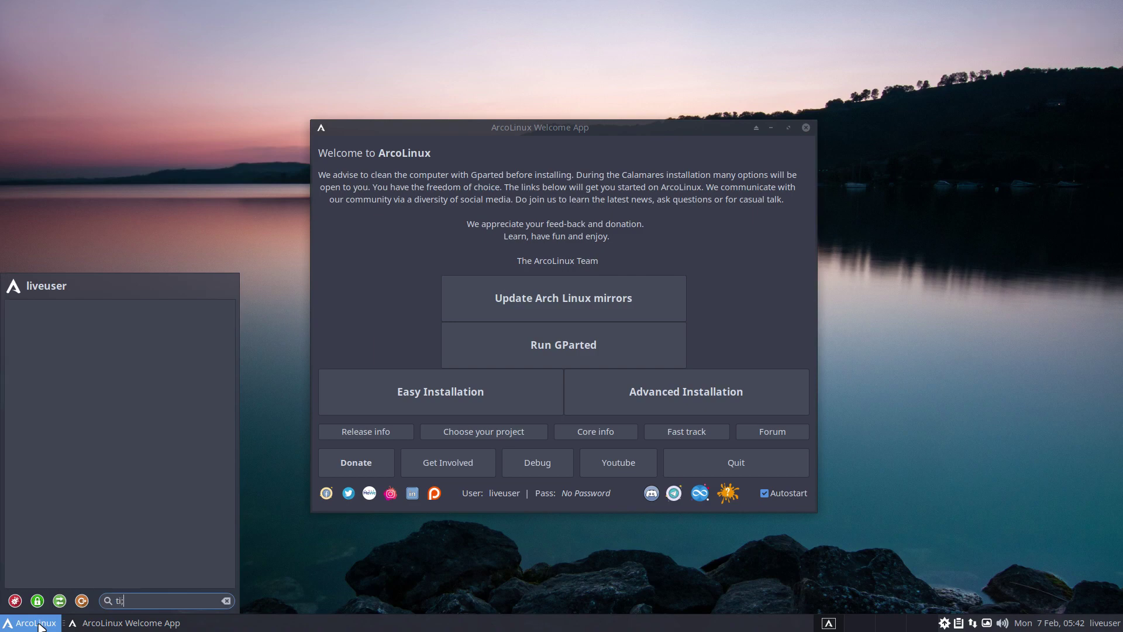
key(BackSpace)
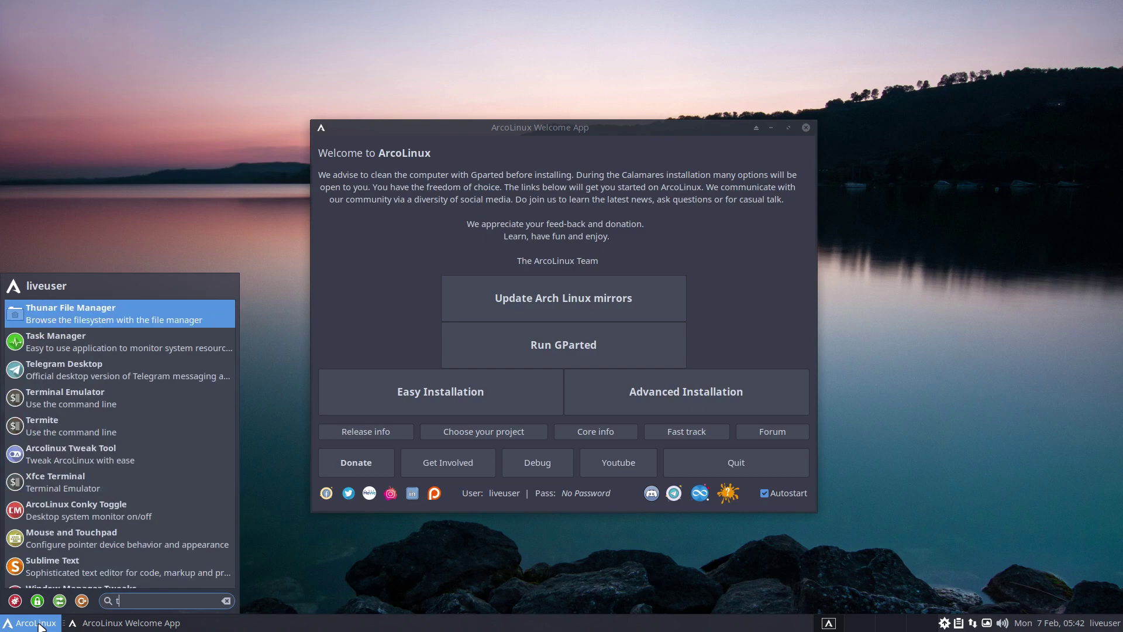
key(BackSpace)
click(38, 625)
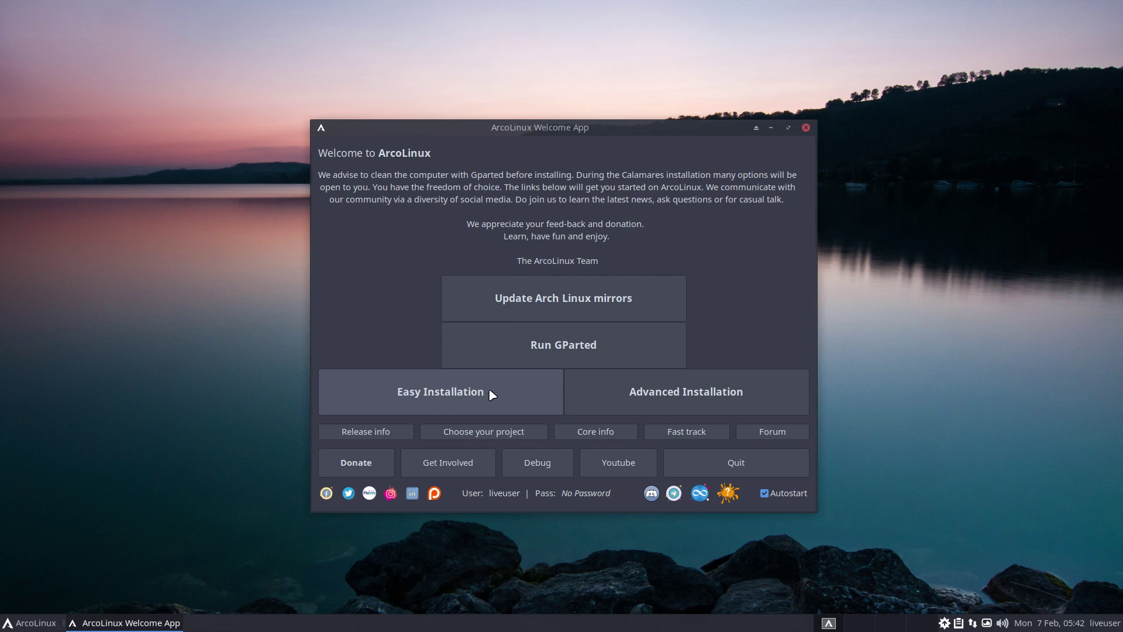
click(730, 390)
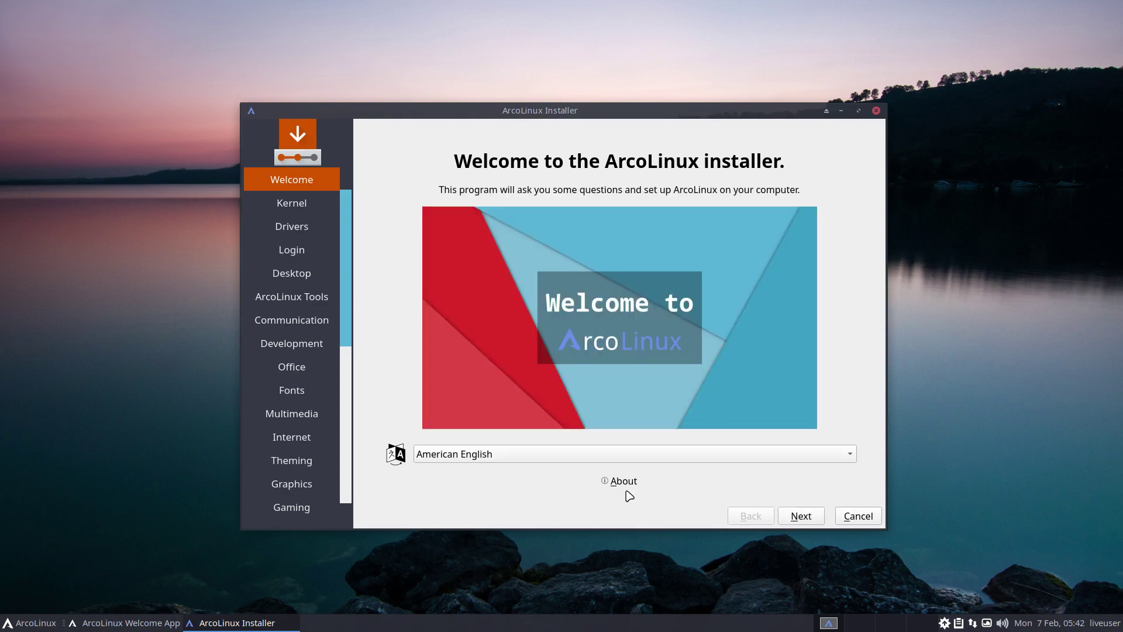
View the installer's About information, then advance past the Kernel page
click(624, 483)
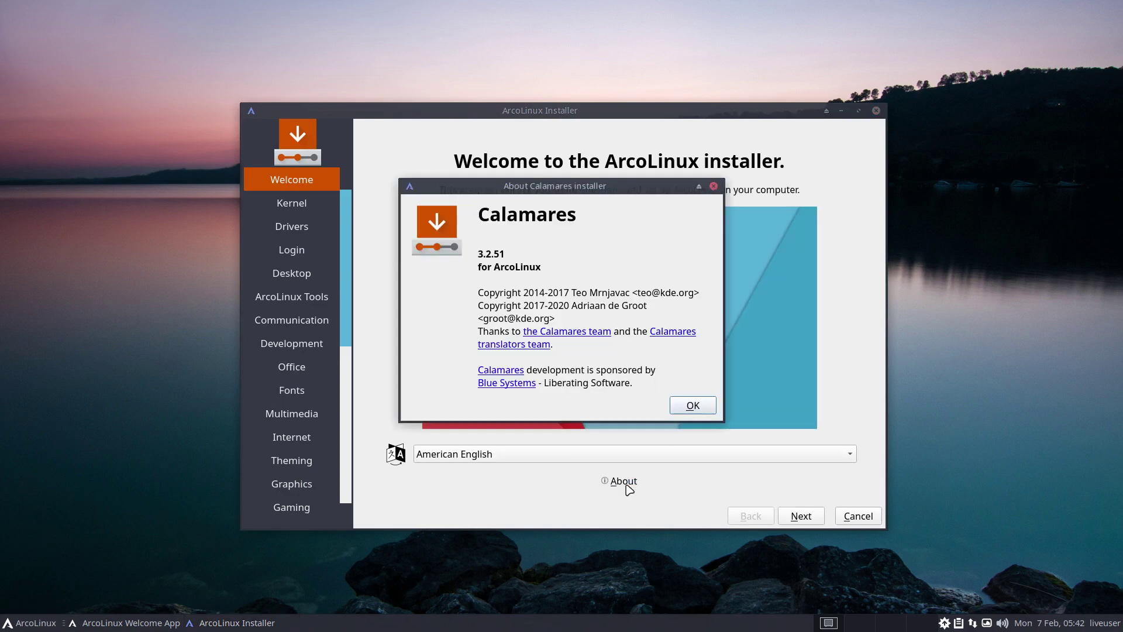
click(693, 406)
click(803, 515)
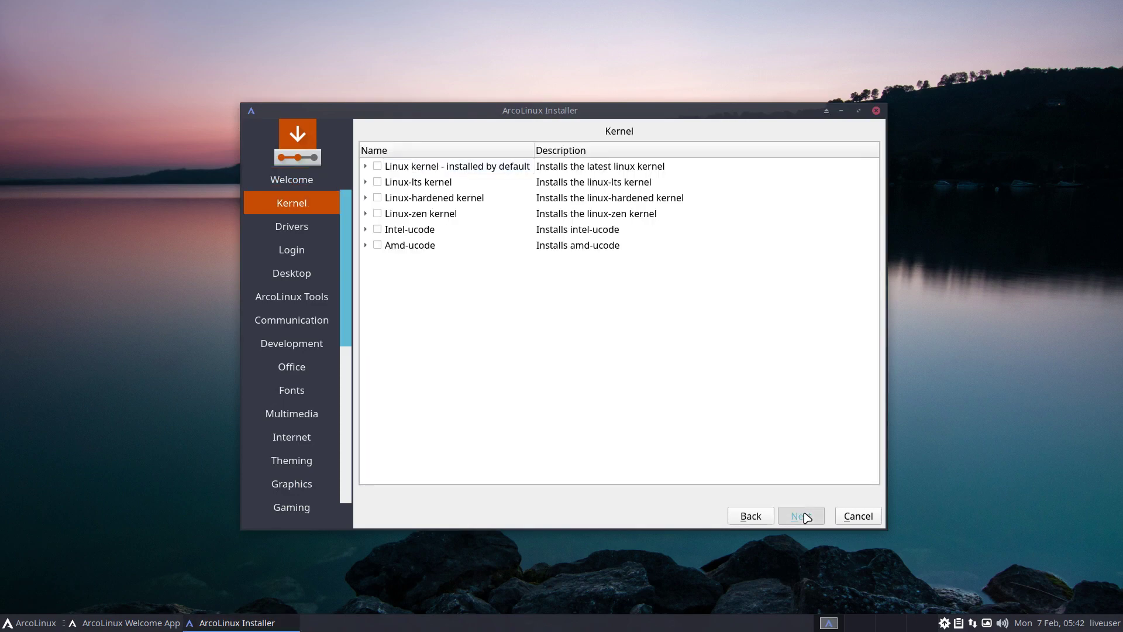
click(804, 516)
click(803, 516)
click(804, 516)
click(803, 516)
click(806, 517)
Continue to the Utilities pages and tick every Snapper and Btrfs utility
click(806, 516)
click(809, 517)
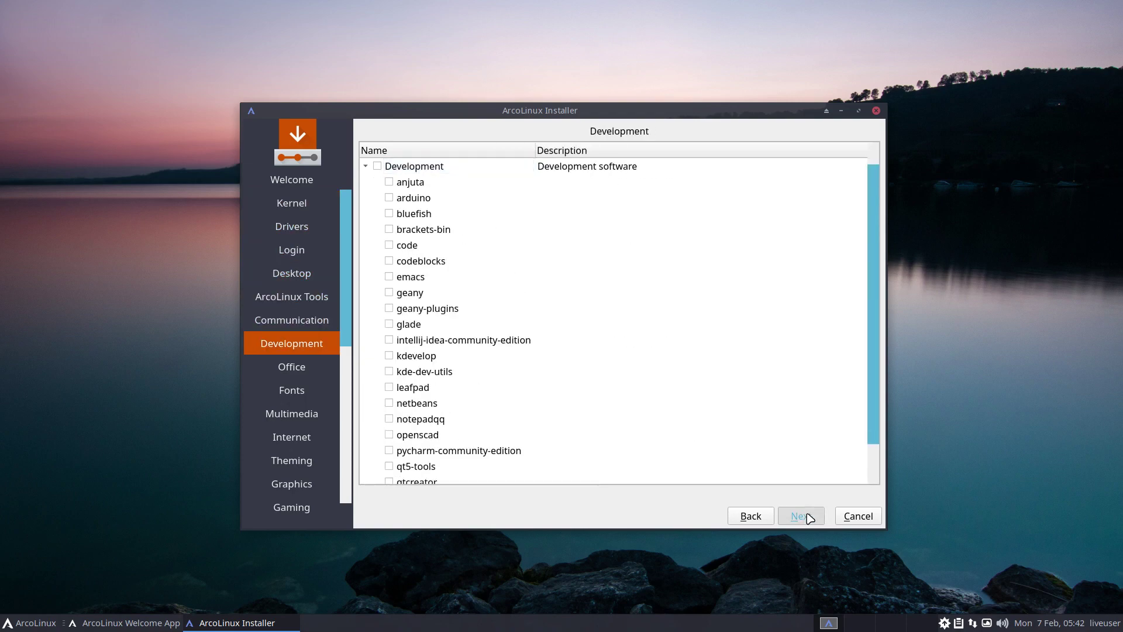
click(808, 517)
click(809, 517)
click(808, 517)
click(808, 517)
click(808, 517)
click(808, 517)
click(808, 517)
click(808, 517)
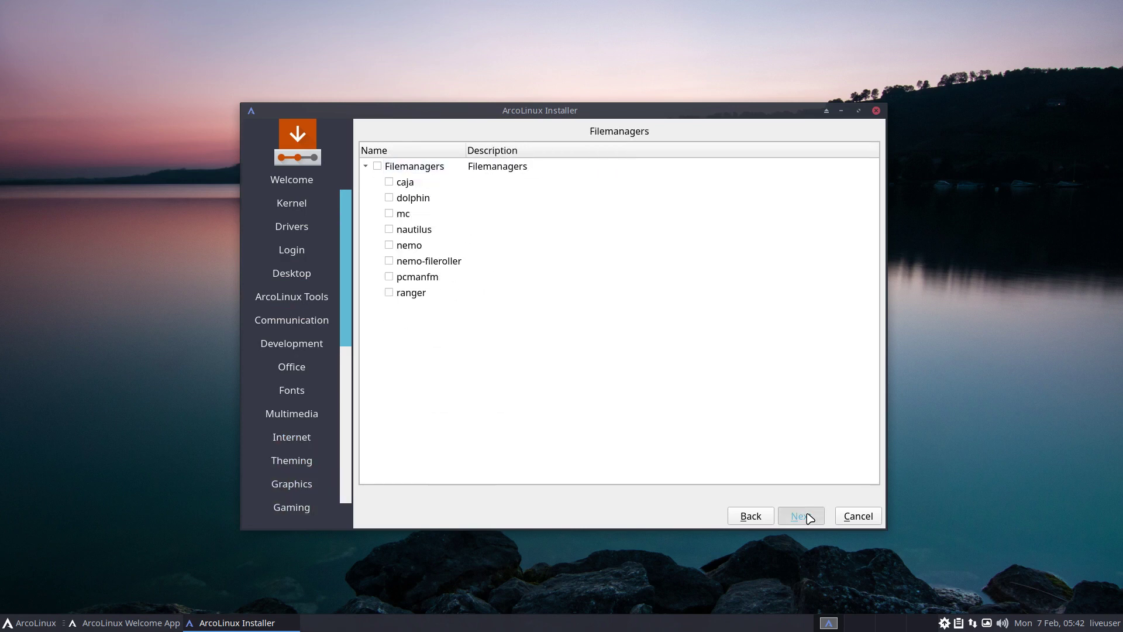
click(808, 517)
click(808, 517)
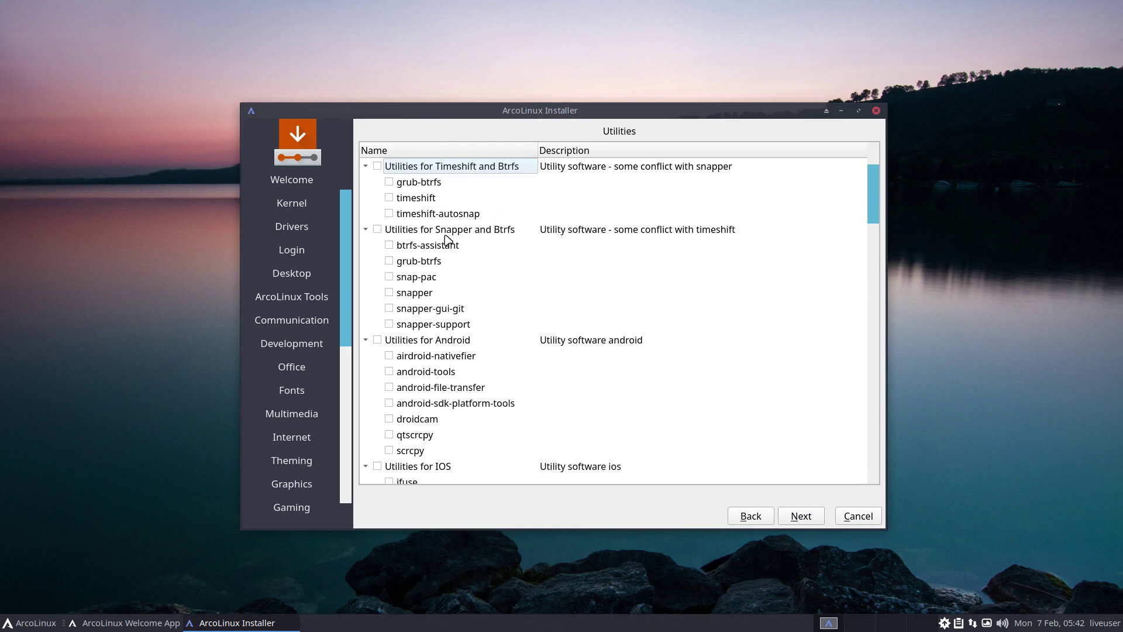
click(378, 230)
Accept the Europe/Brussels location and choose the Belgian keyboard layout
click(810, 518)
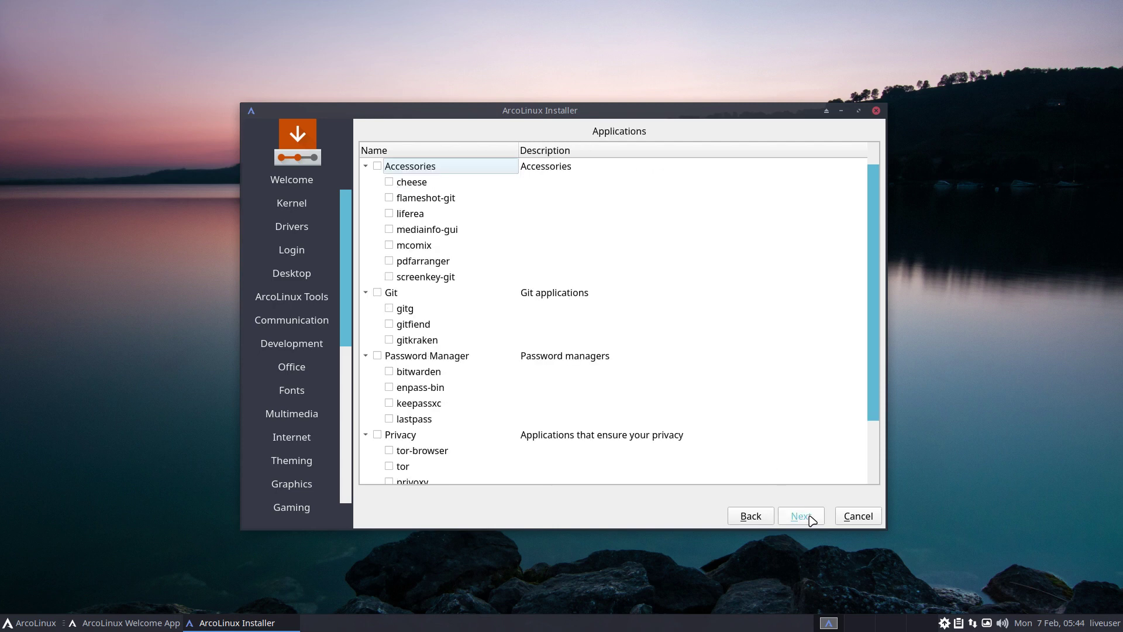
click(801, 515)
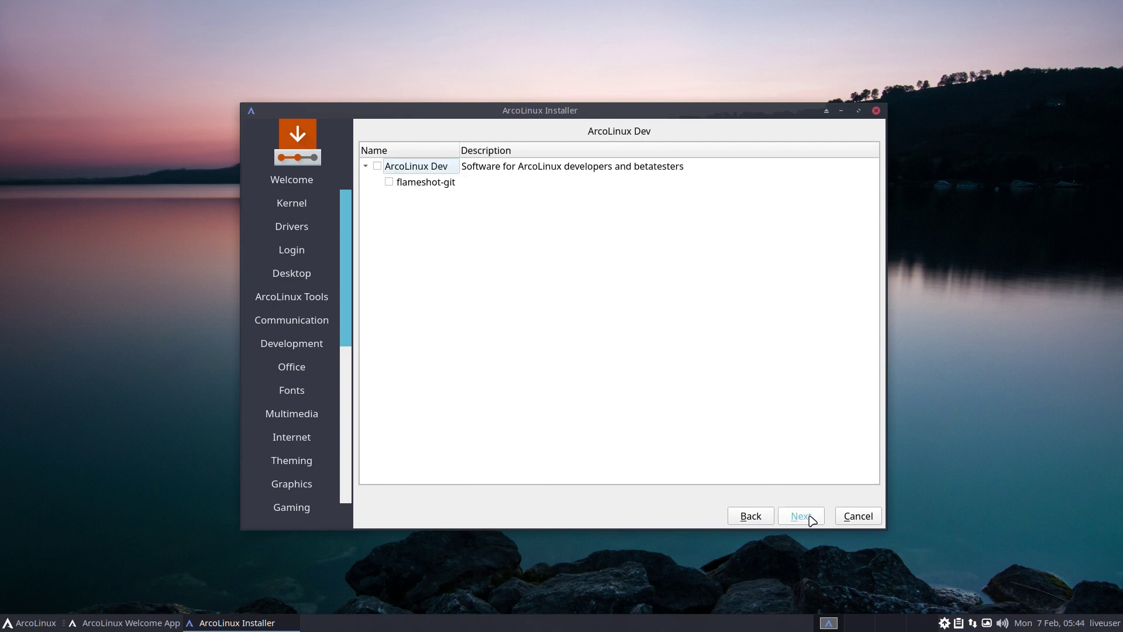
click(801, 515)
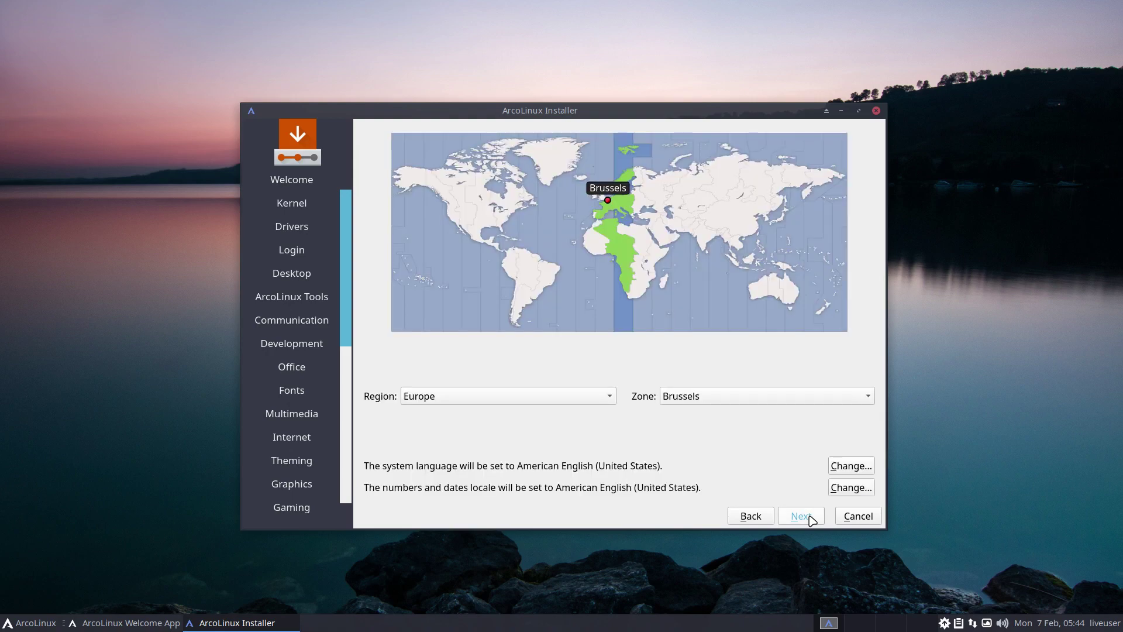
click(801, 516)
scroll(526, 392, up, 4)
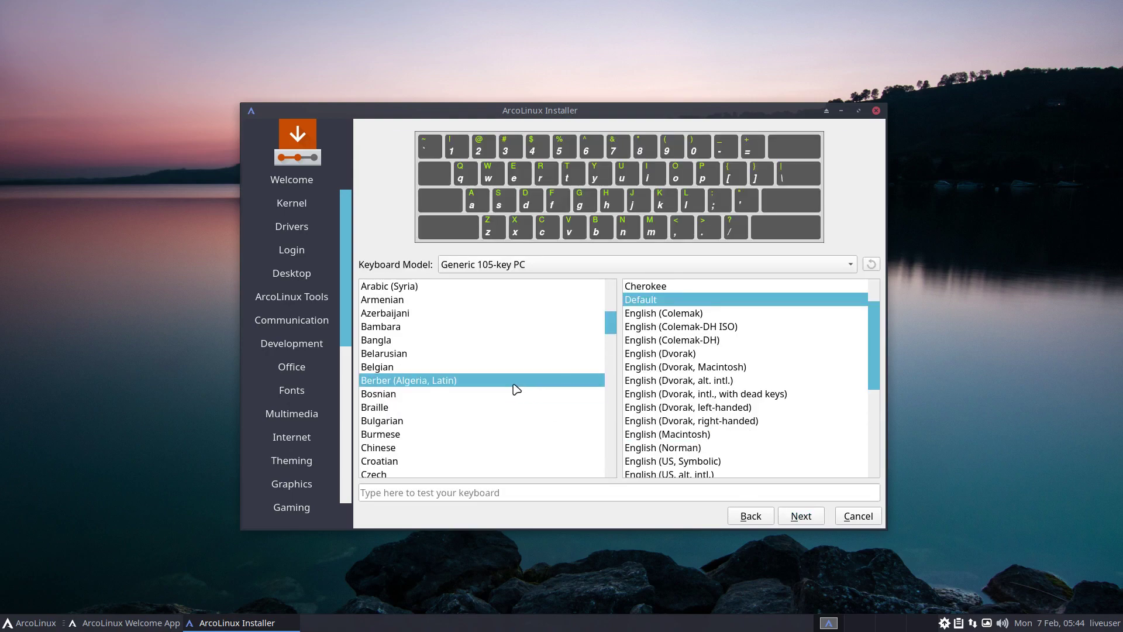
click(419, 367)
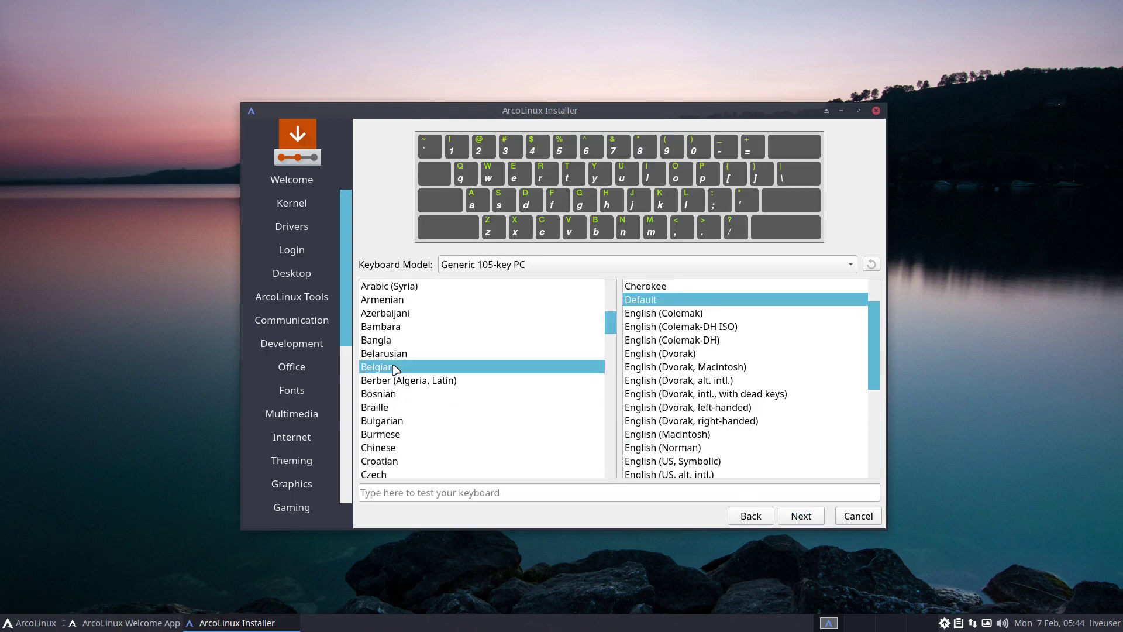
Choose Erase disk with a btrfs filesystem and Swap (no Hibernate)
click(805, 516)
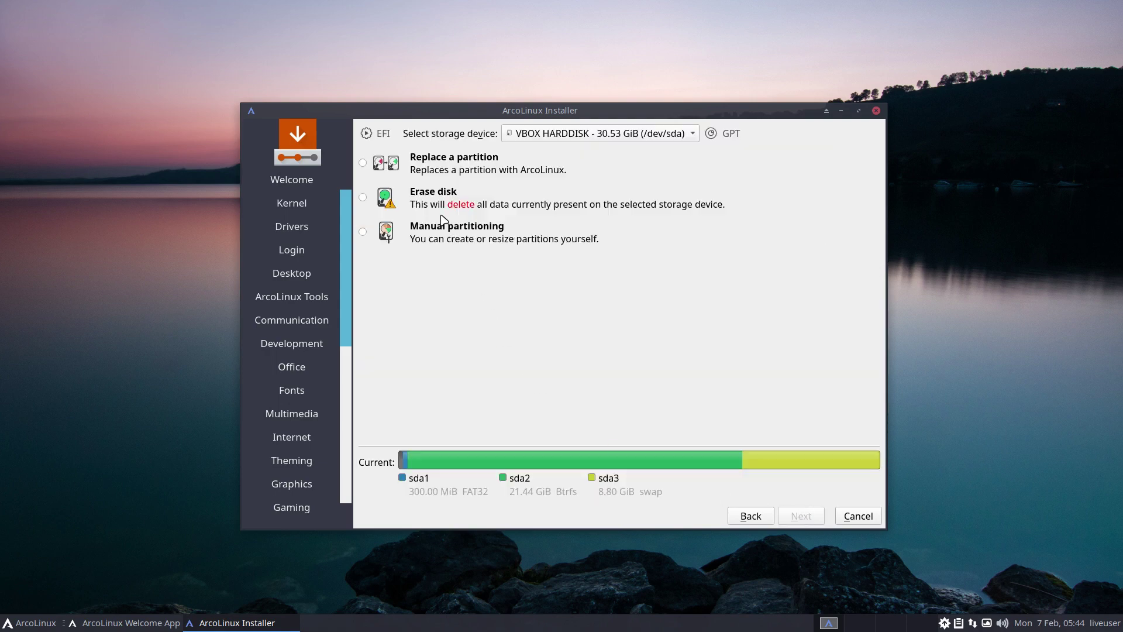
click(425, 202)
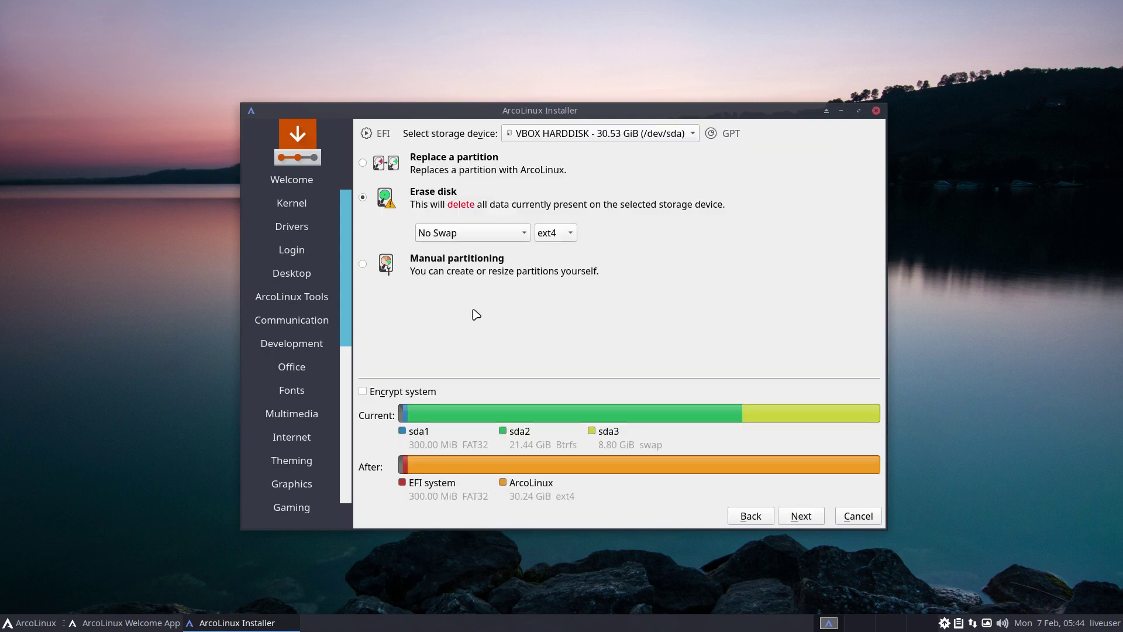
click(554, 237)
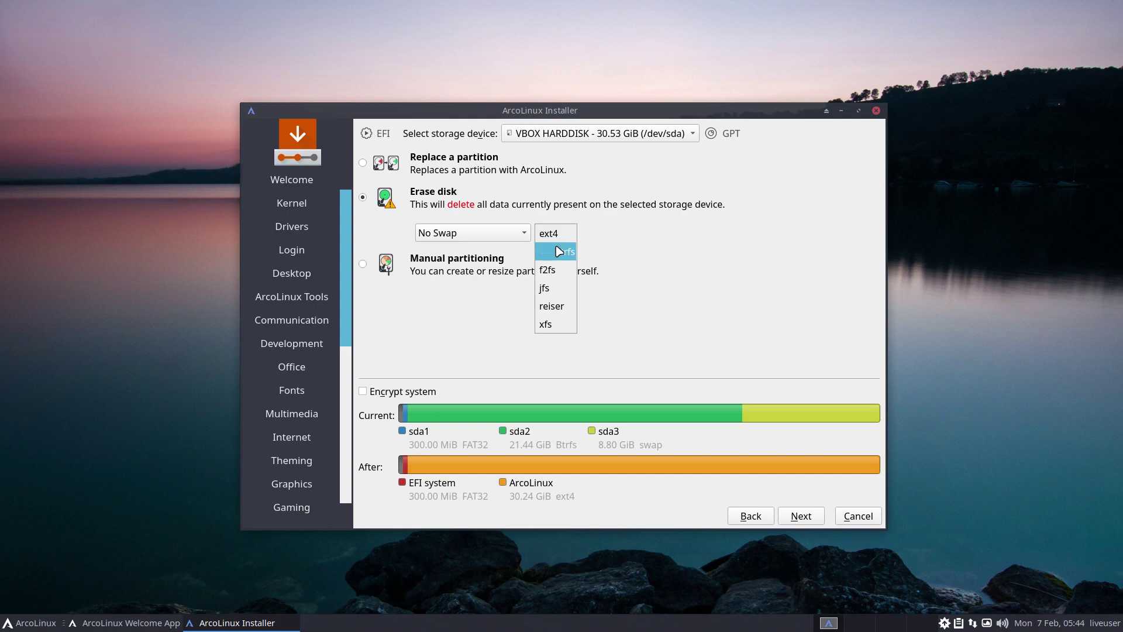
click(558, 251)
click(525, 234)
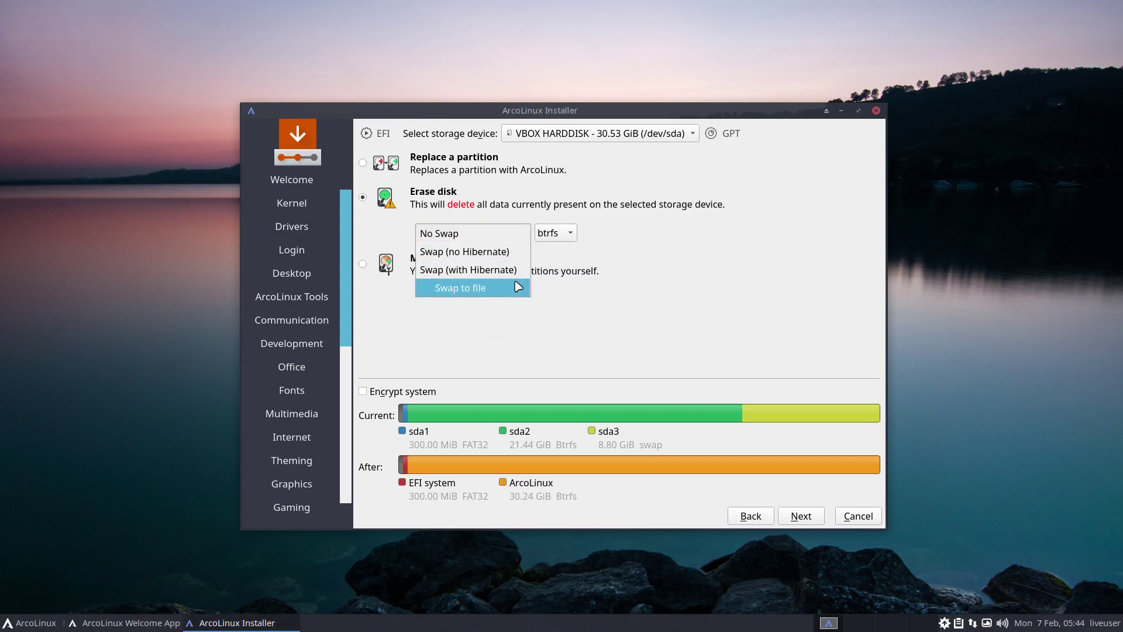
click(509, 251)
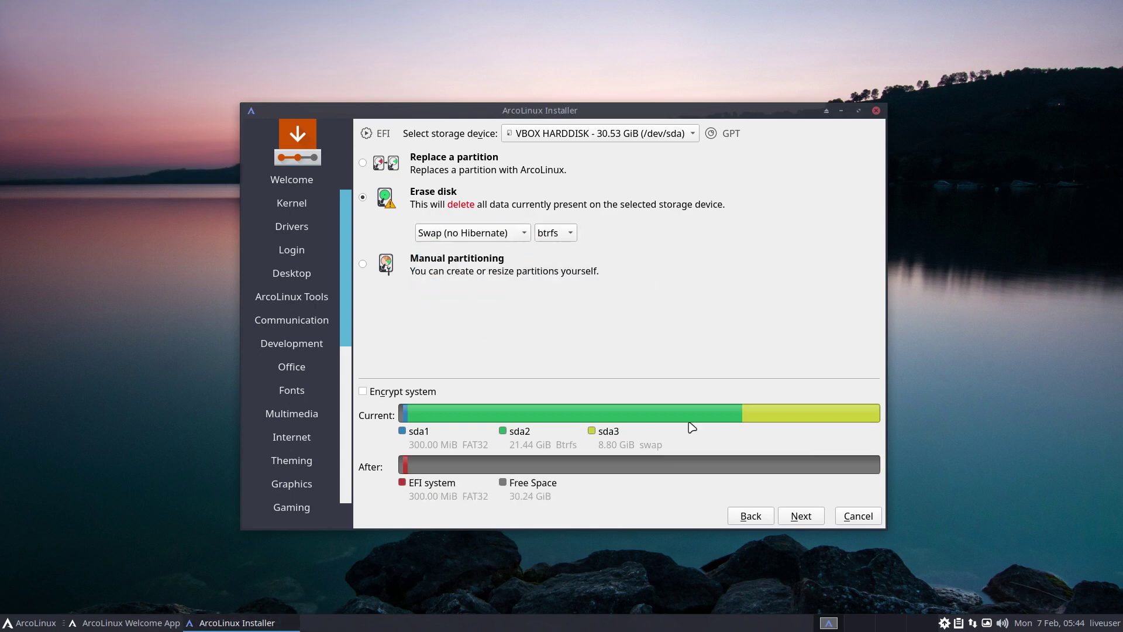
Fill in the user's name, login name and password, enabling auto-login and reusing the password for administrator
click(801, 516)
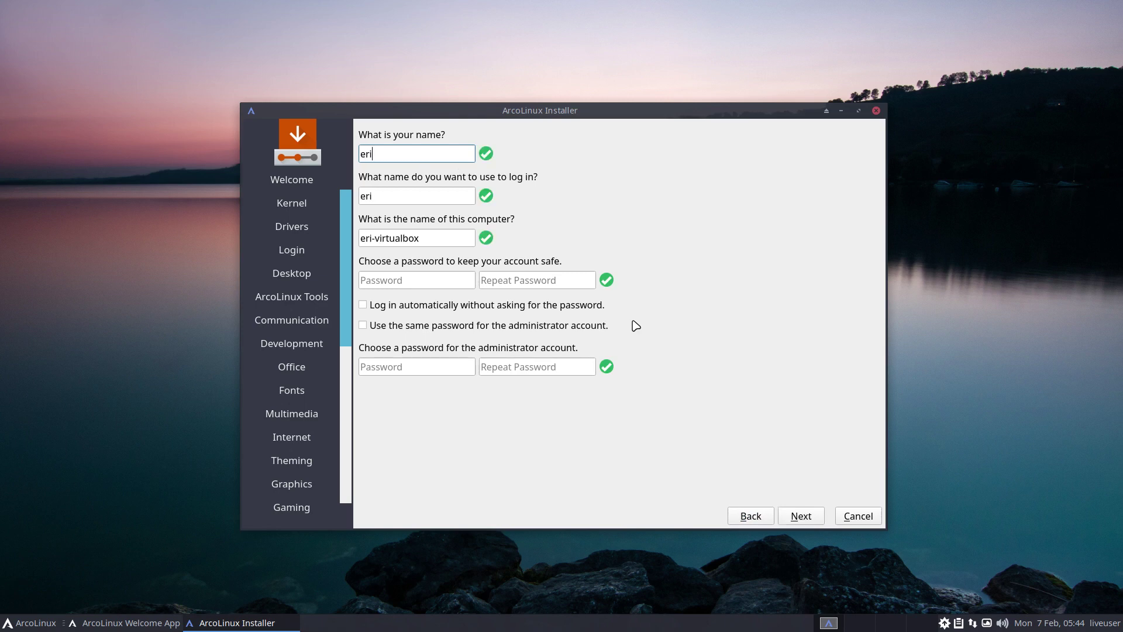
key(Tab)
key(Tab)
key(Tab)
key(Tab)
key(Tab)
key(Tab)
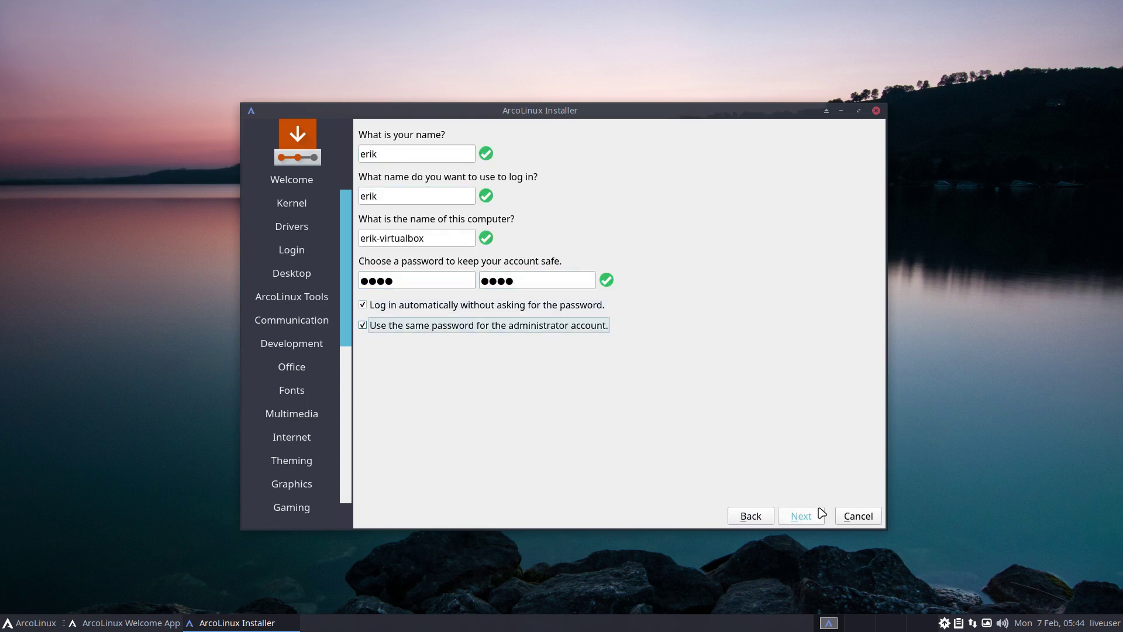
Install ArcoLinux from the Summary page and restart into the installed system
click(820, 514)
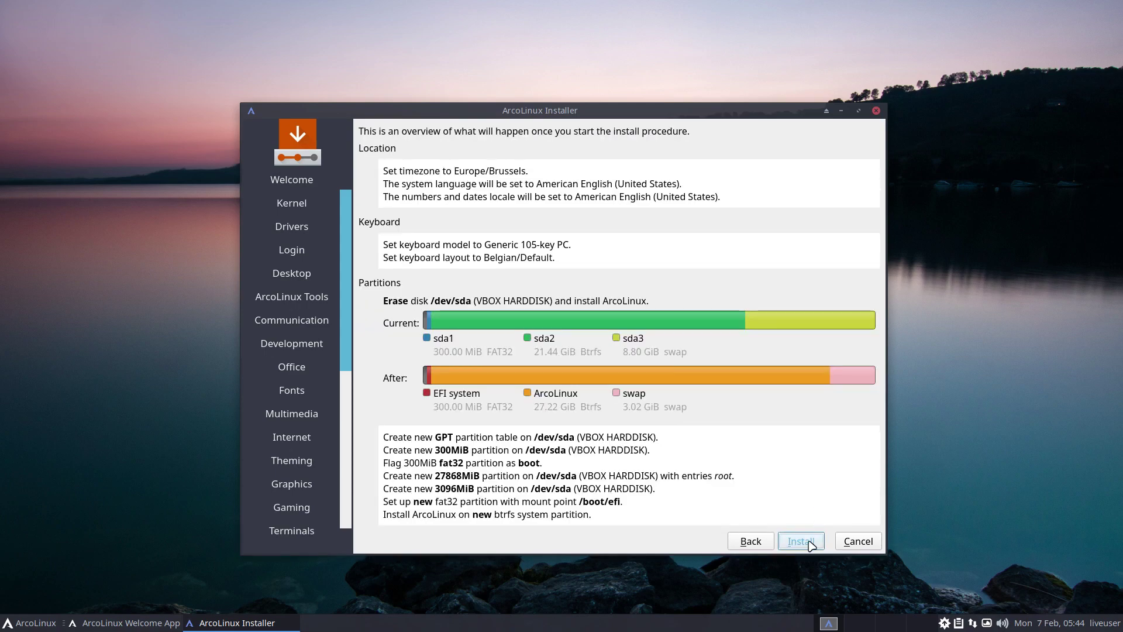
click(811, 542)
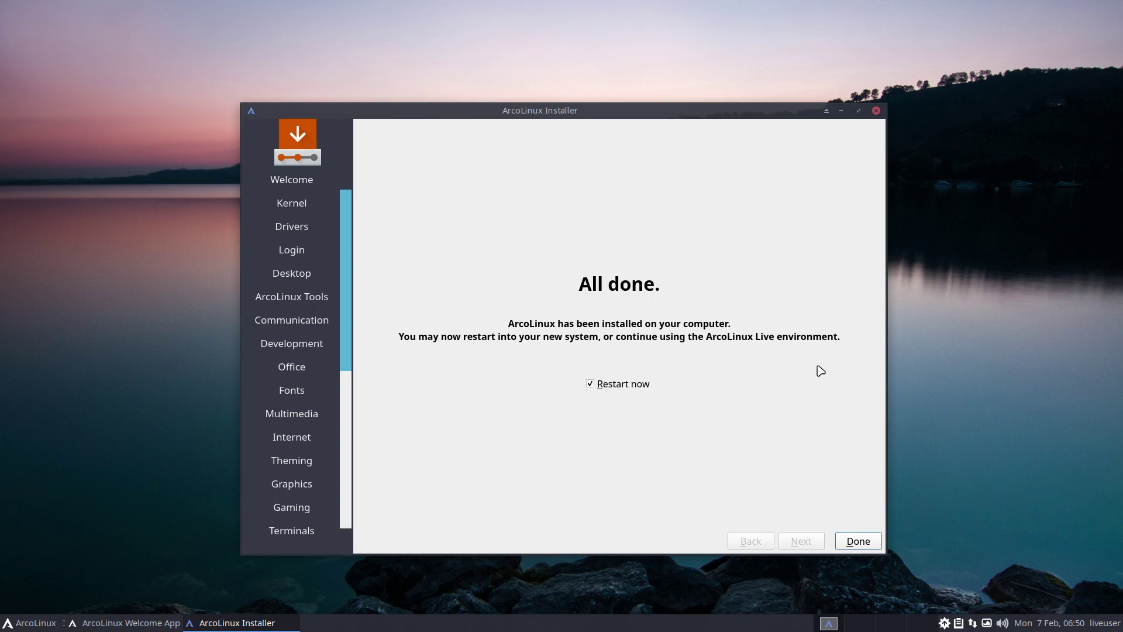
click(855, 539)
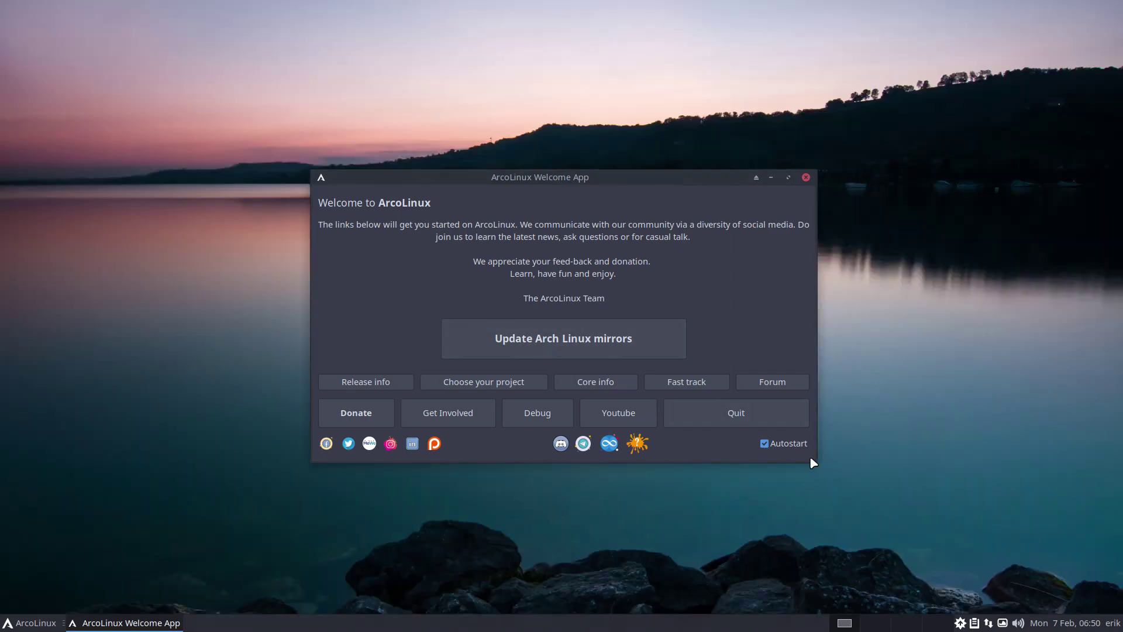
Disable the Welcome App's autostart, quit it, and browse the root file system in Thunar
click(788, 446)
click(746, 416)
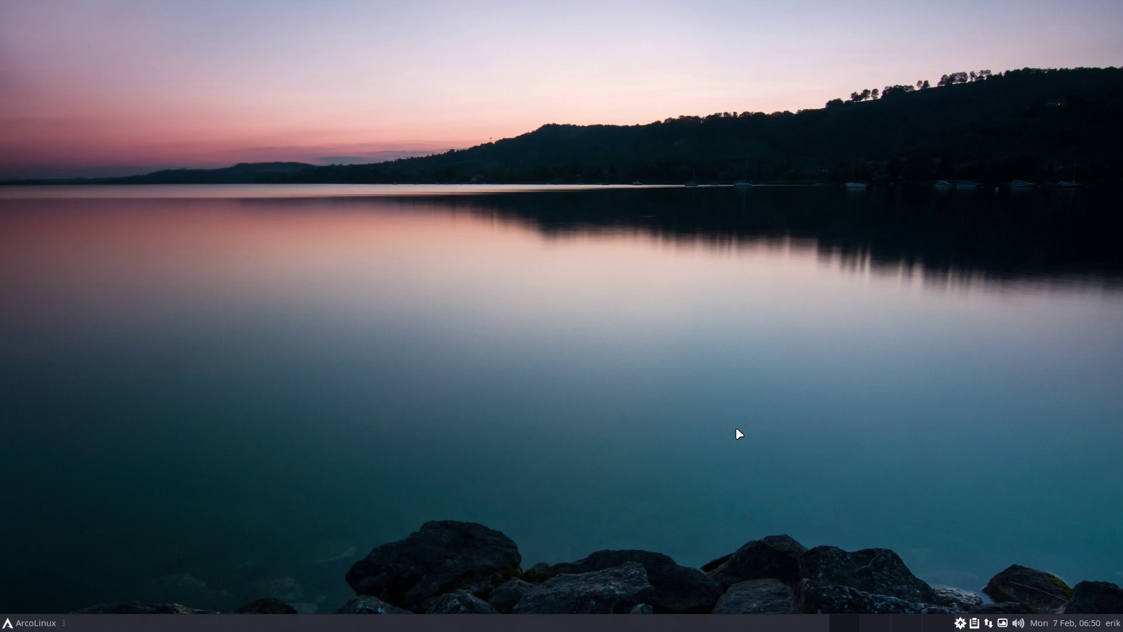
key(super+shift+Return)
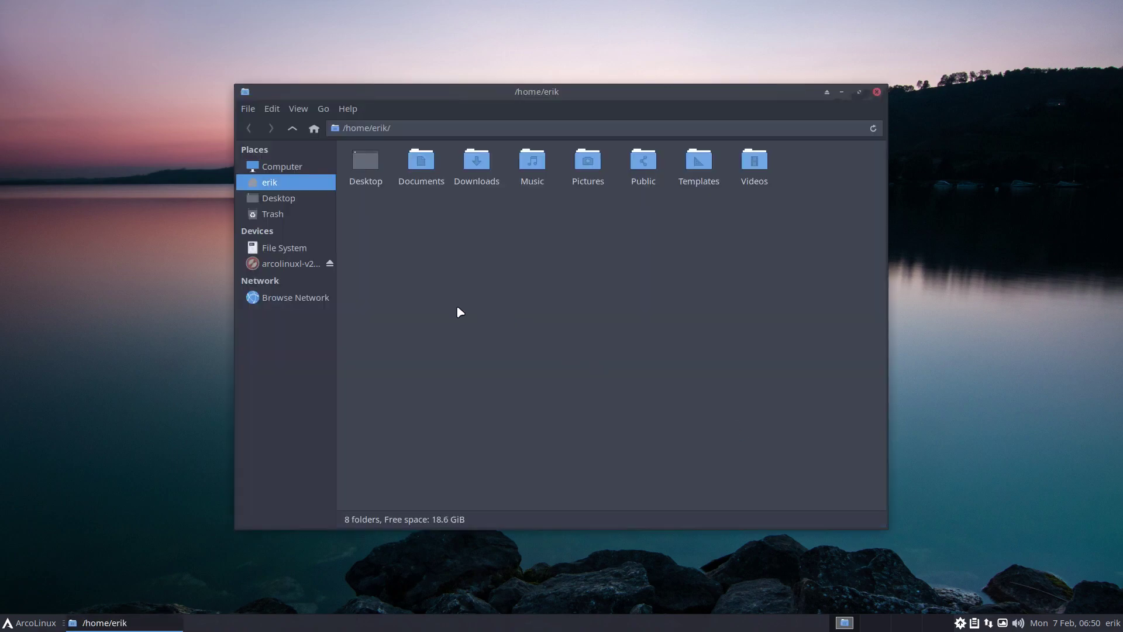
click(292, 251)
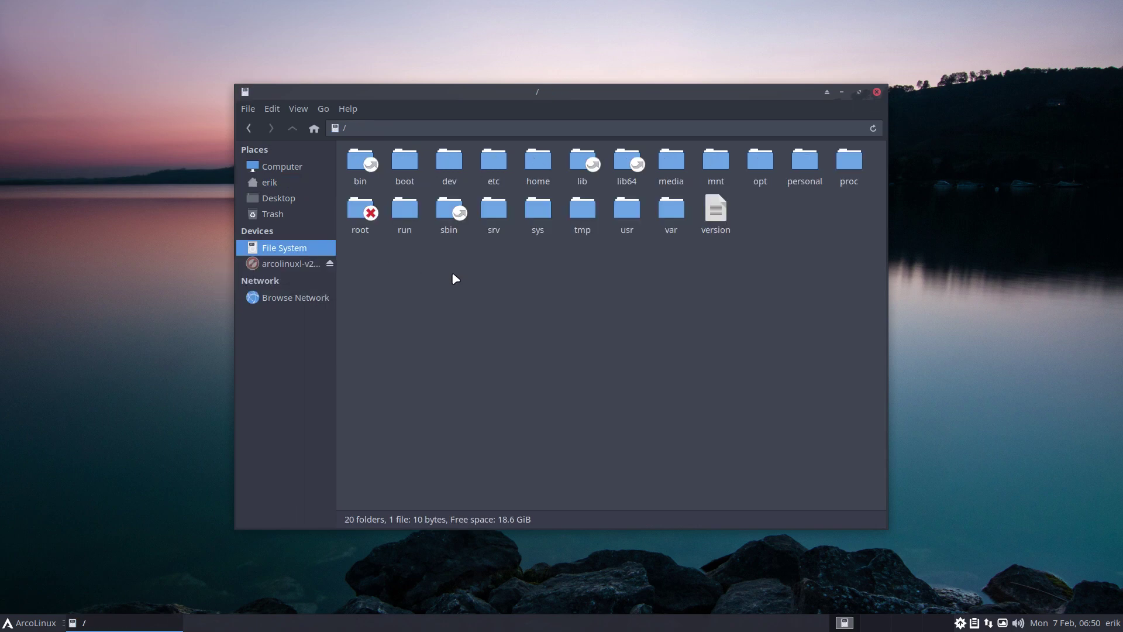
right_click(103, 372)
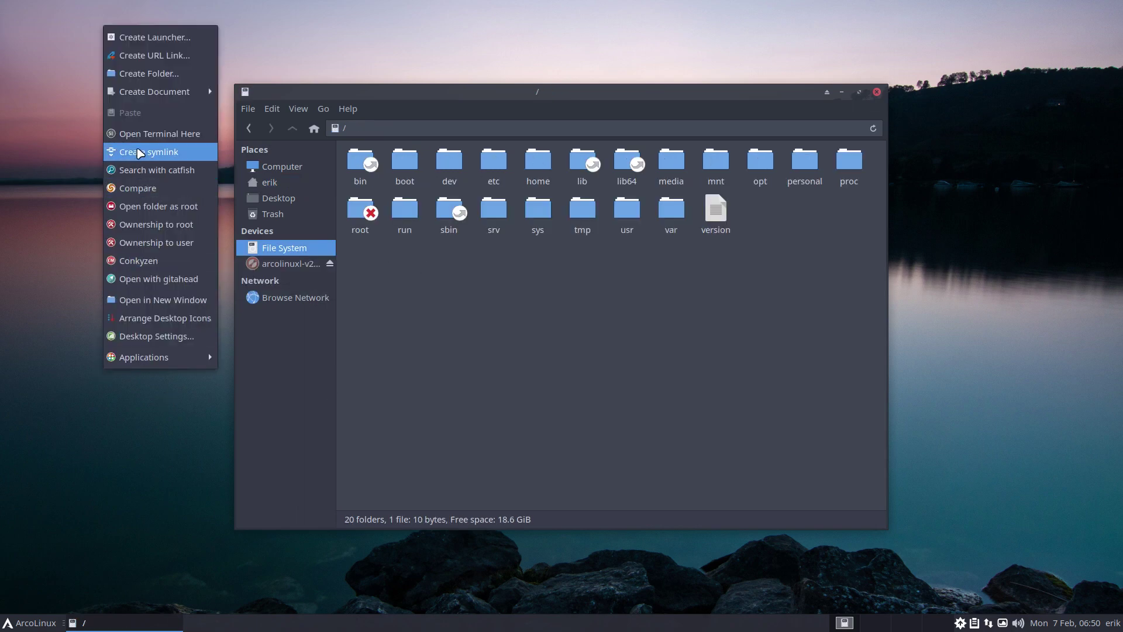
In a terminal opened on the Desktop, run sudo btrfs subvolume li / to list subvolumes
click(144, 134)
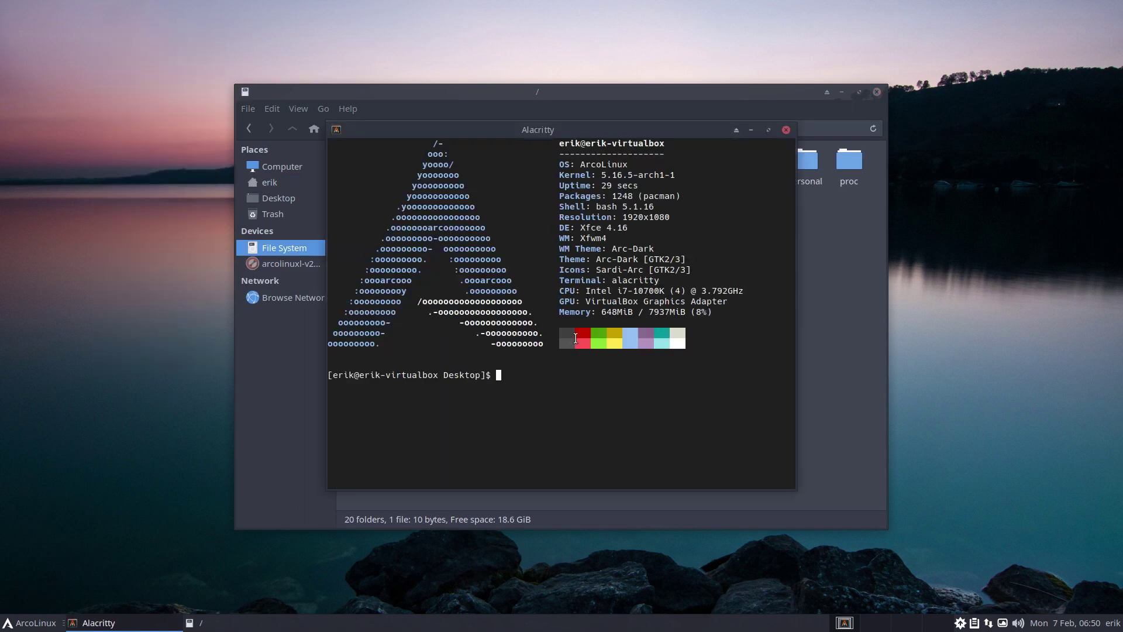
text(sudo)
text(btrfs subvolume )
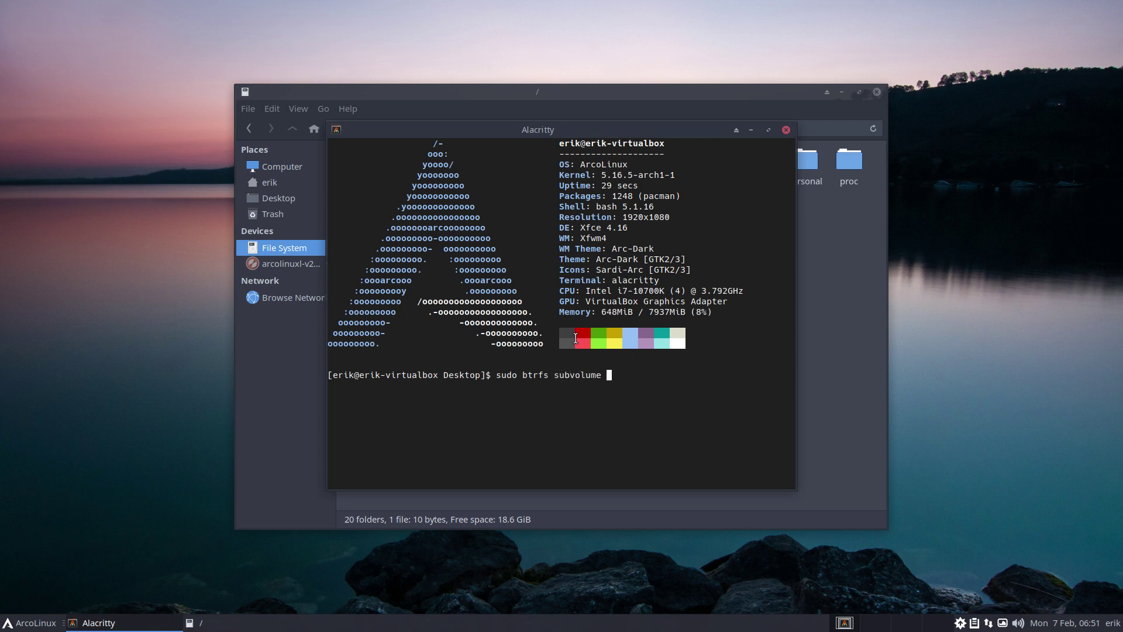
text(m)
key(BackSpace)
key(BackSpace)
key(BackSpace)
key(BackSpace)
key(BackSpace)
key(BackSpace)
key(BackSpace)
key(BackSpace)
key(BackSpace)
text(li /)
key(Return)
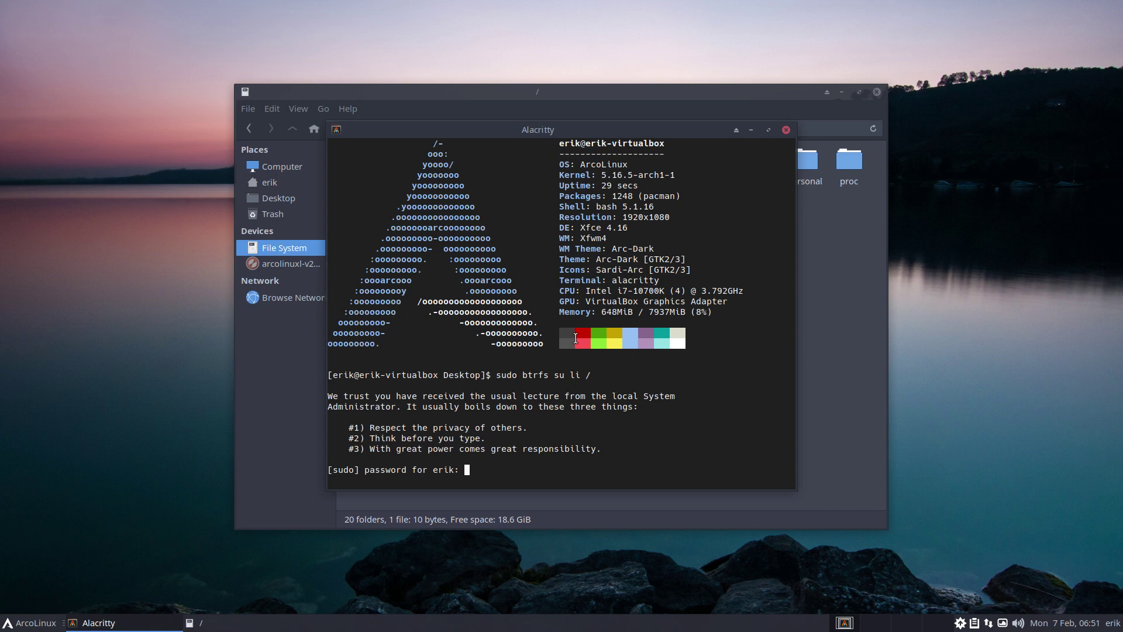
key(Return)
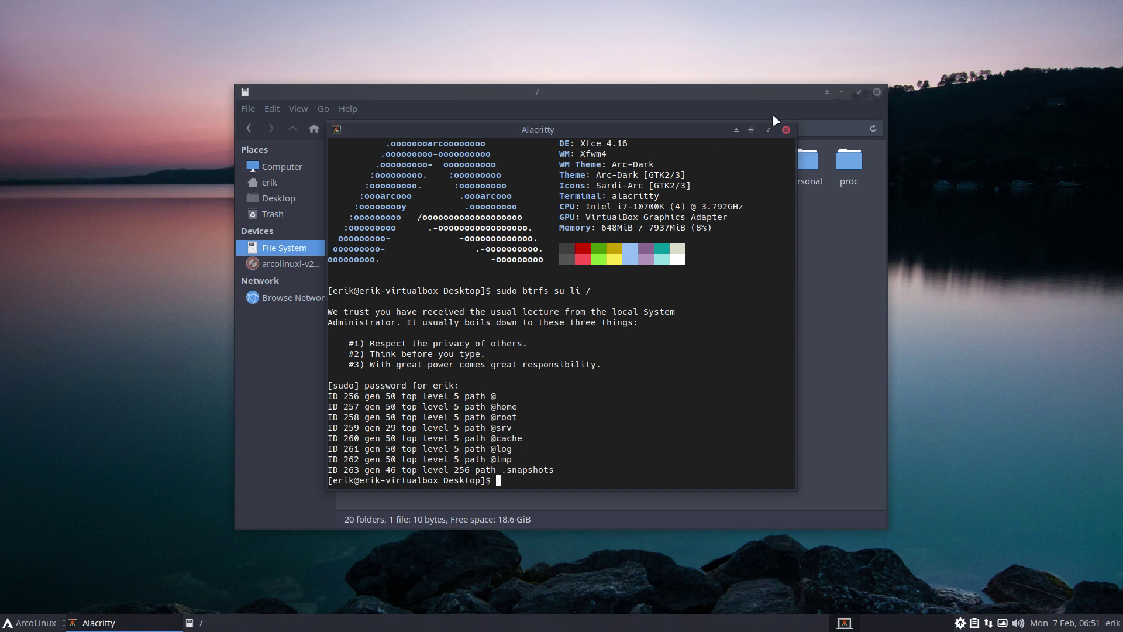
Close the terminal, show hidden items with Ctrl+H, and peek into the empty .snapshots folder
click(786, 130)
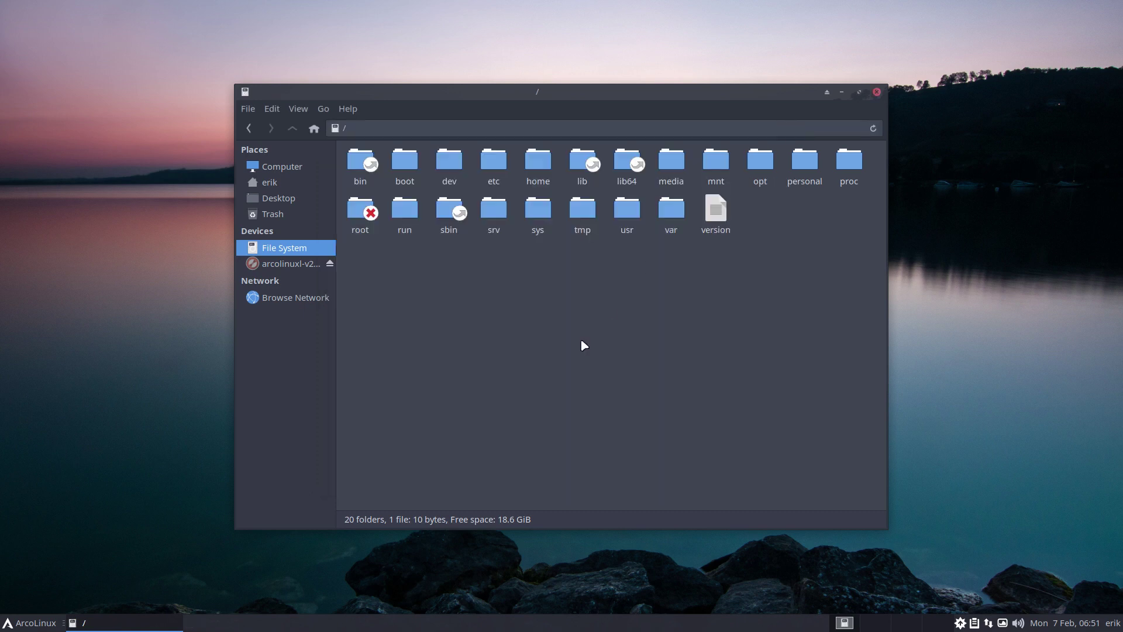
key(ctrl+h)
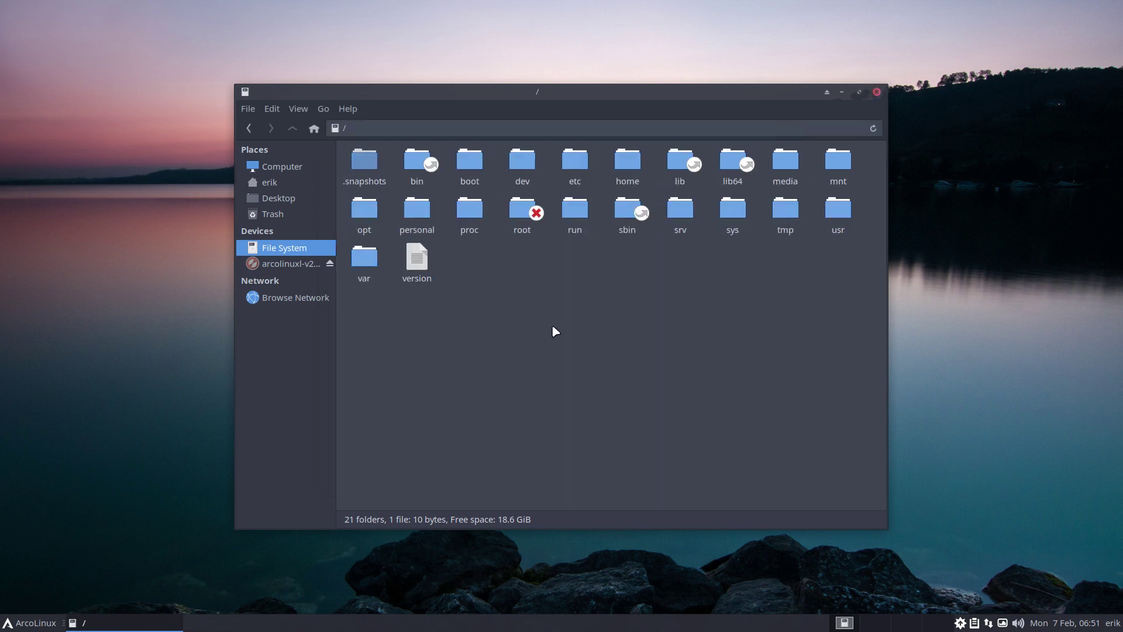
double_click(379, 164)
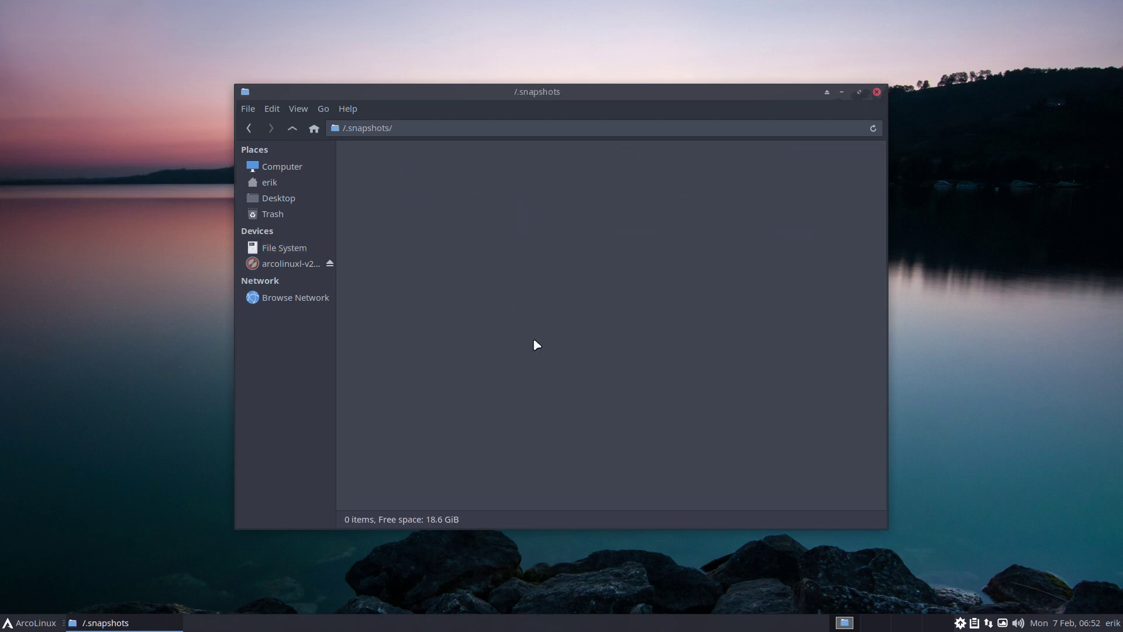
click(289, 129)
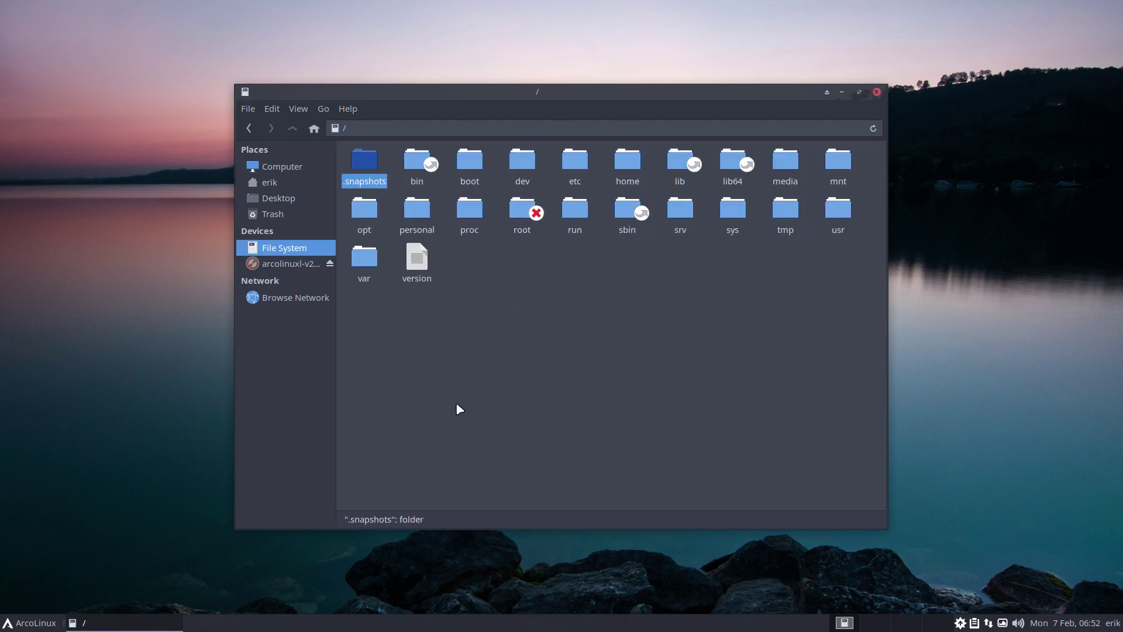
key(ctrl+h)
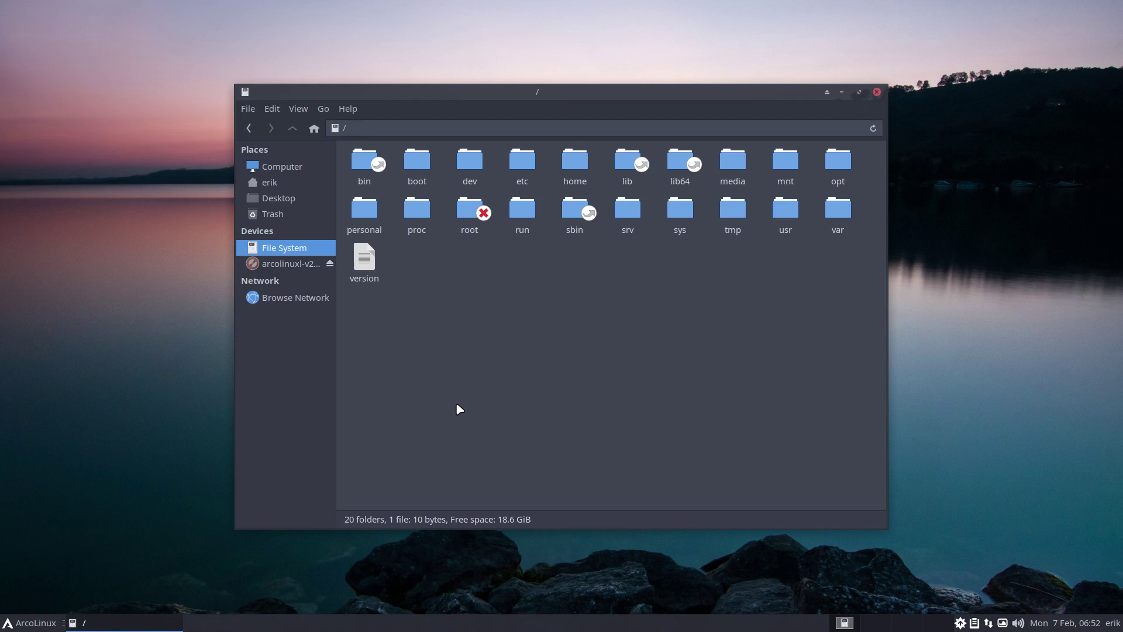
key(ctrl+h)
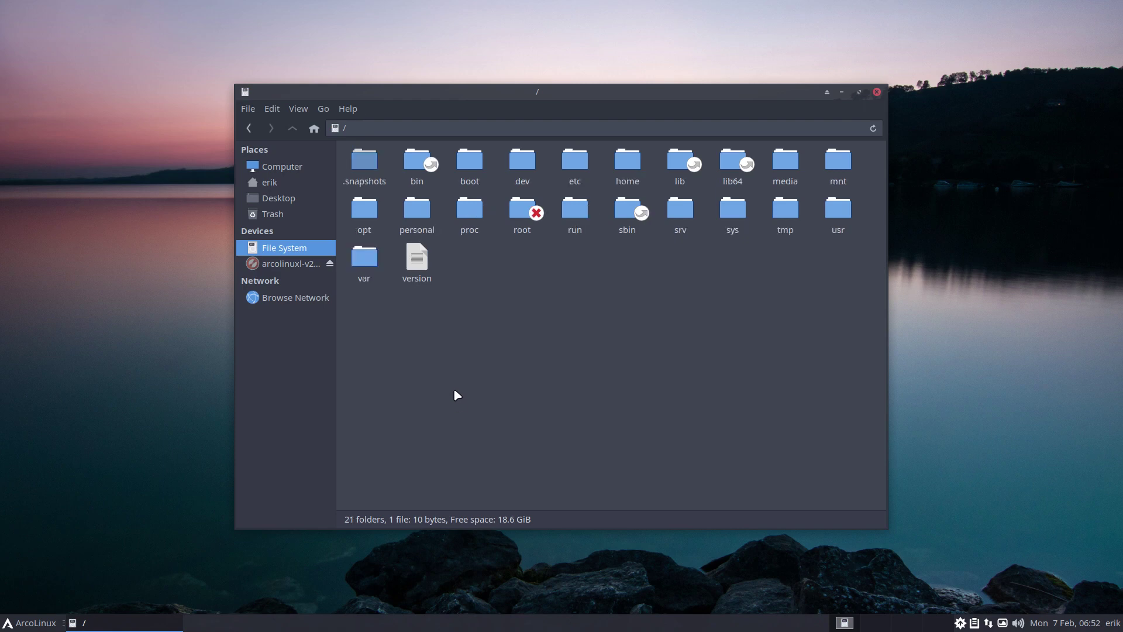
In the F12 drop-down terminal, run the system update and sudo pacman -S min
key(F12)
text(udpate)
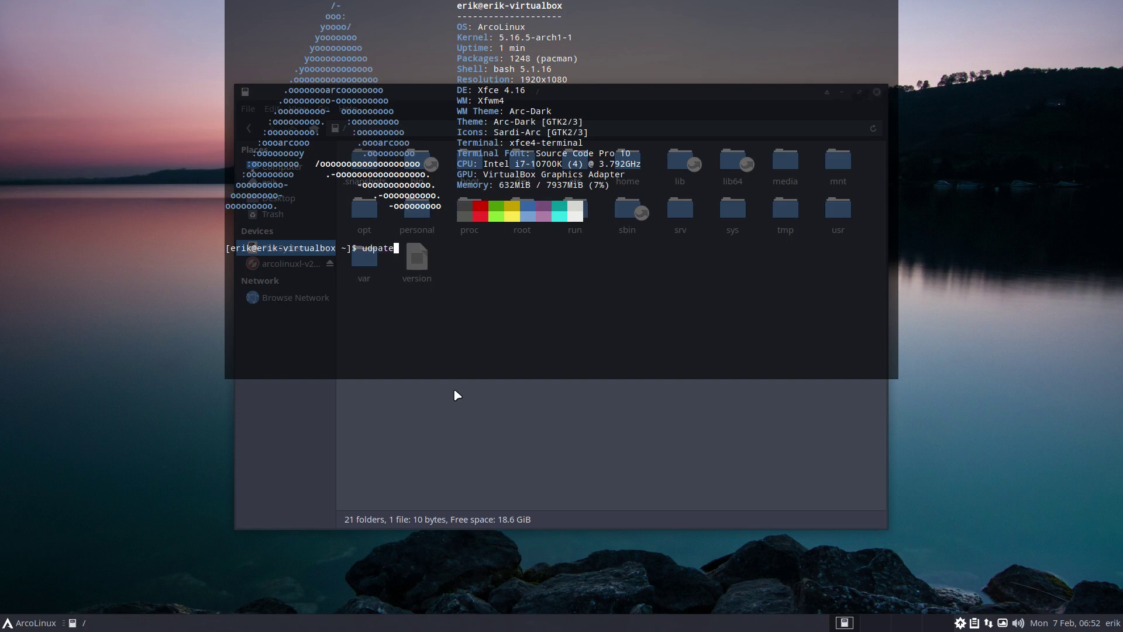
key(Return)
key(Return)
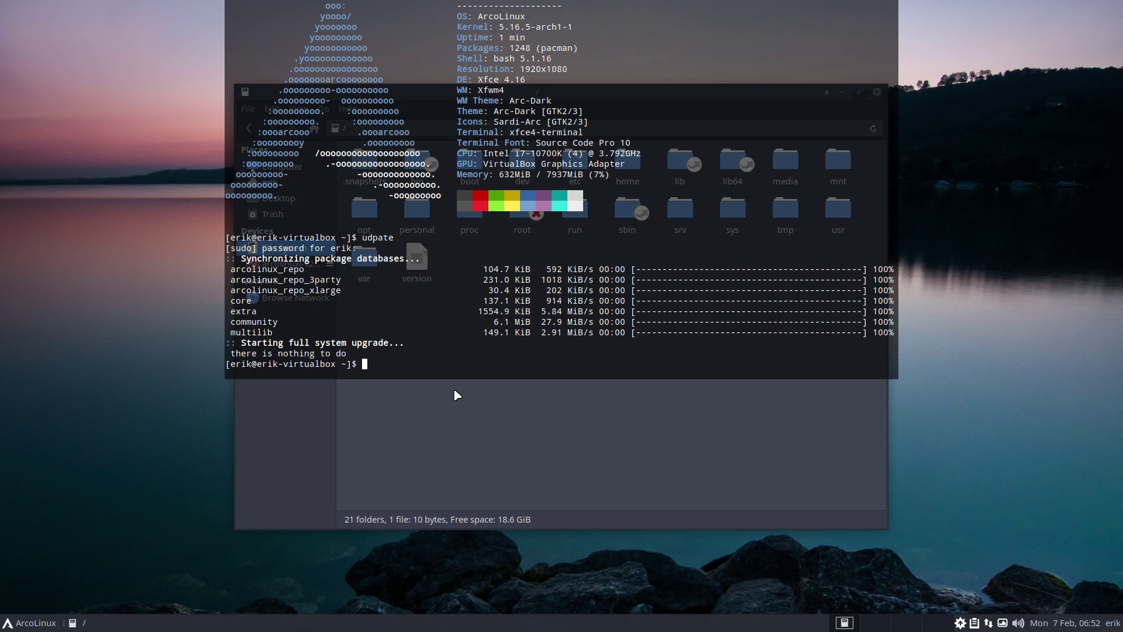
text(sudo pacman -S min)
key(Return)
key(Return)
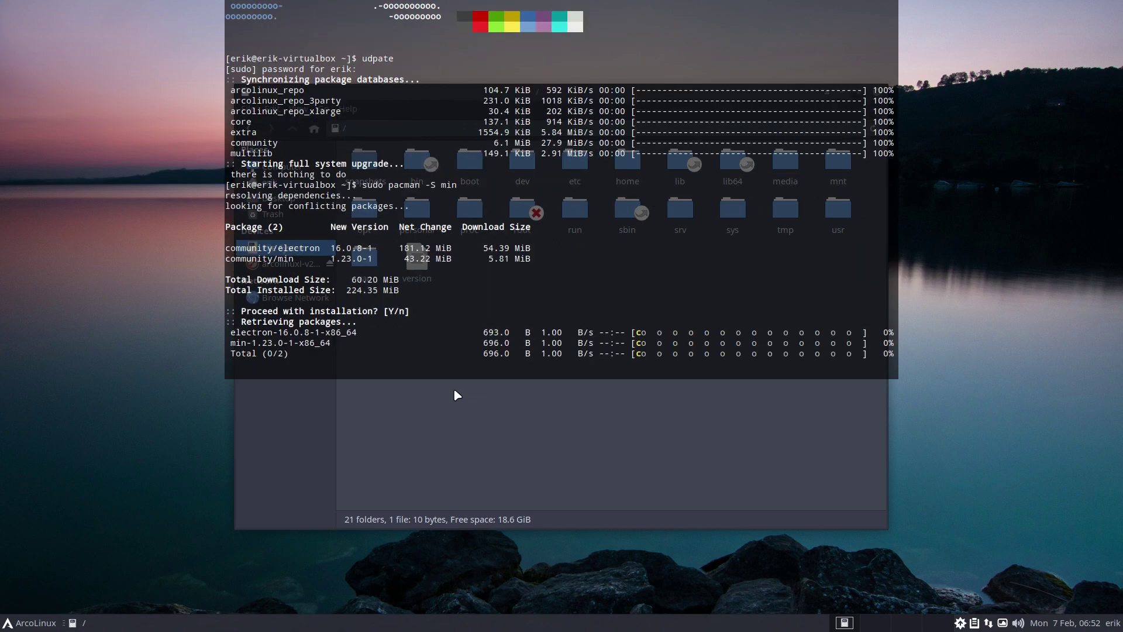
Open /.snapshots in Thunar and snap the window into the top-left quarter
click(486, 494)
double_click(363, 161)
drag(477, 92, 2, 1)
click(699, 448)
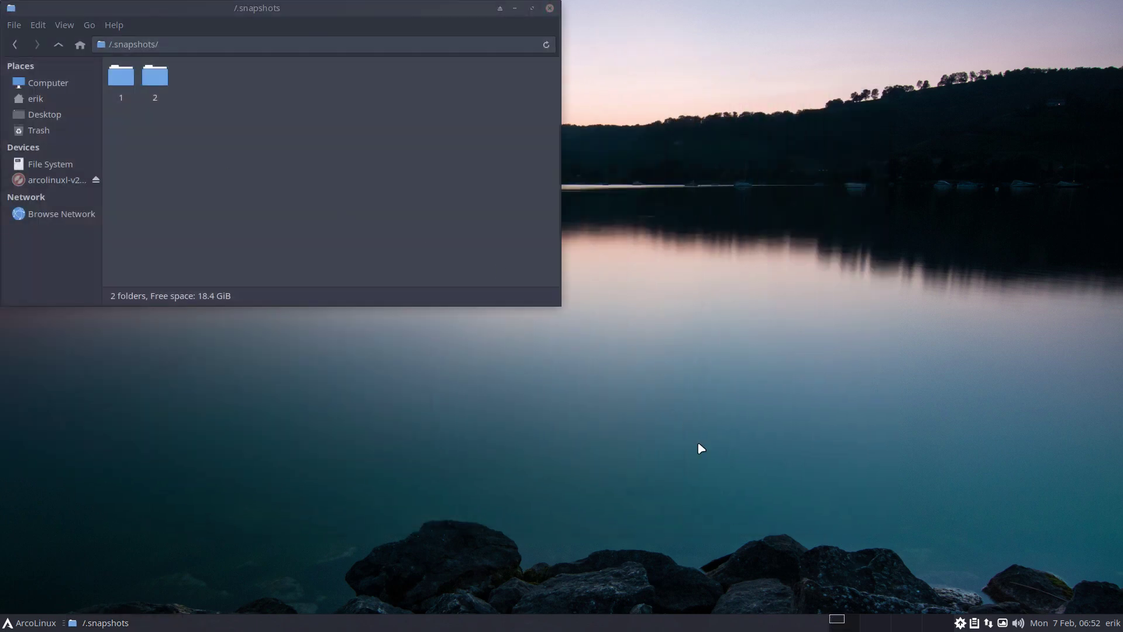
Run sudo snapper list in Alacritty, move it top-right, and highlight snapshot 1's 'pacman -S min' entry
key(super+Return)
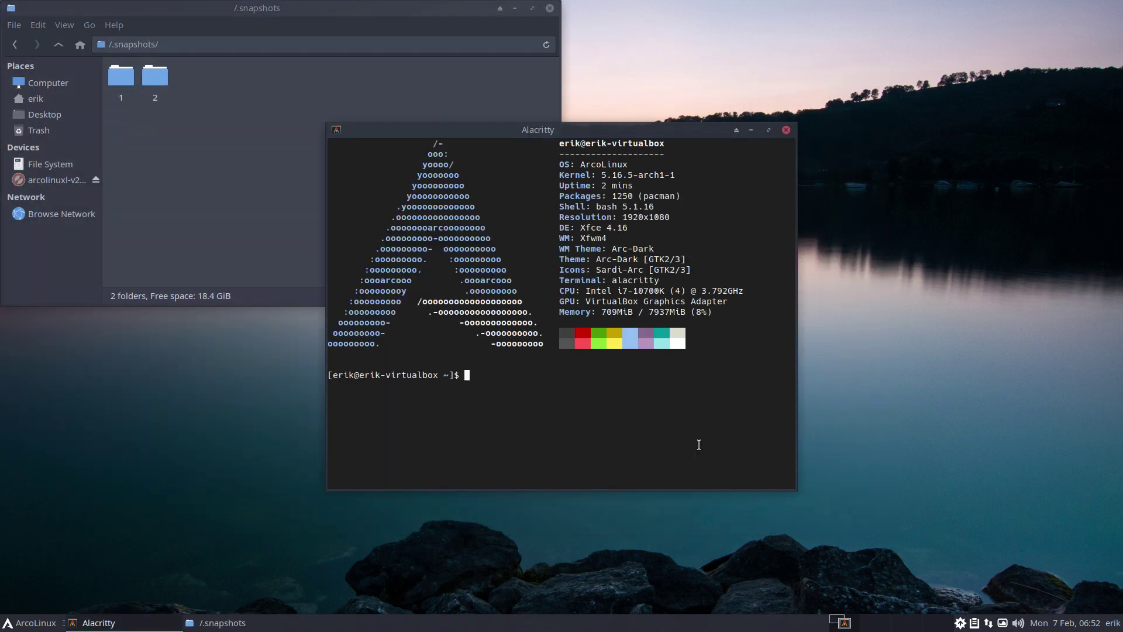
text(sudo snapper list)
key(Return)
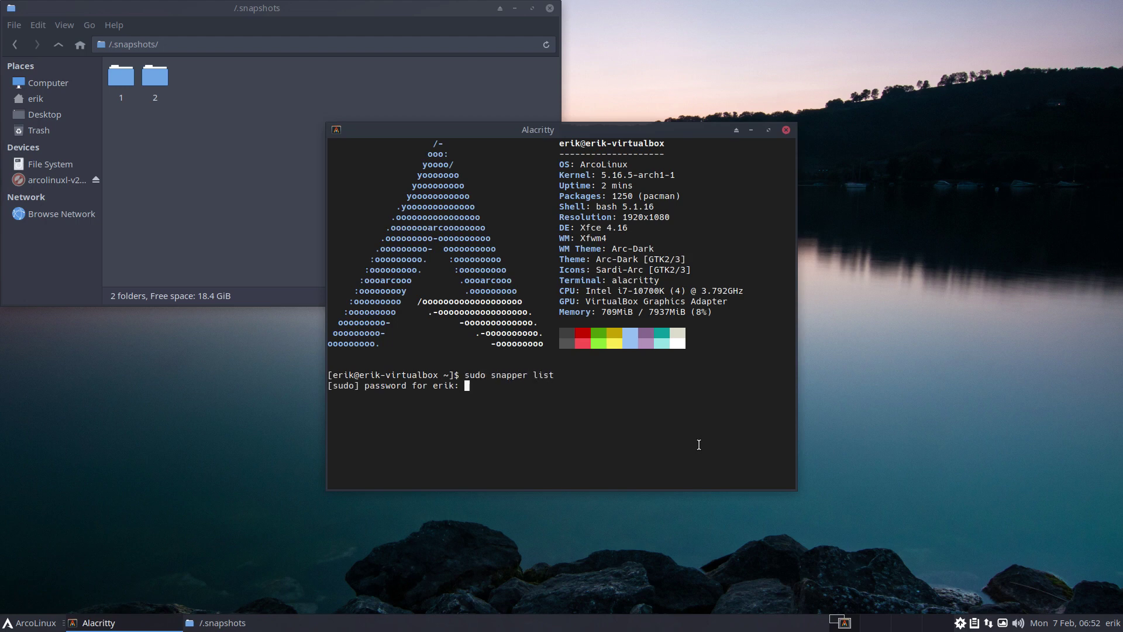
key(Return)
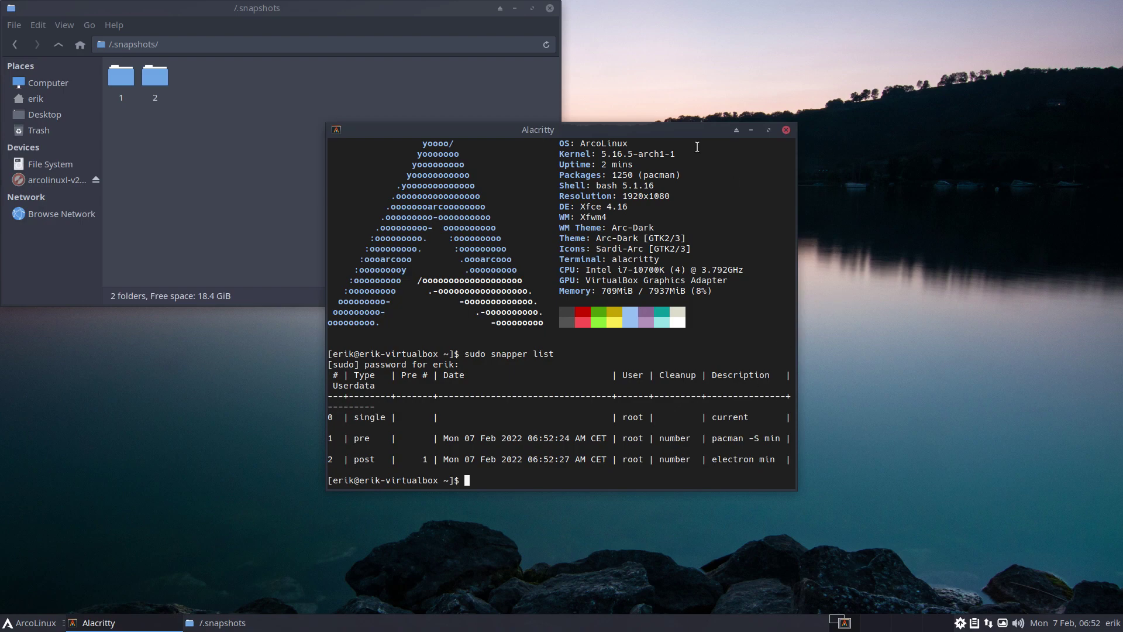
drag(686, 128, 1110, 6)
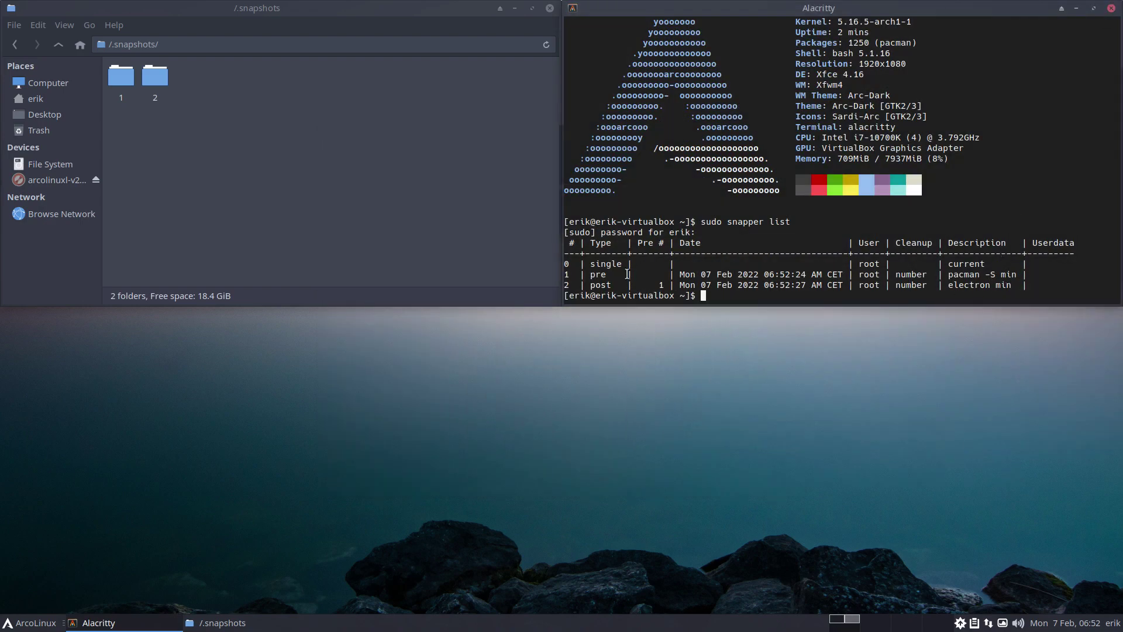
drag(623, 275, 559, 275)
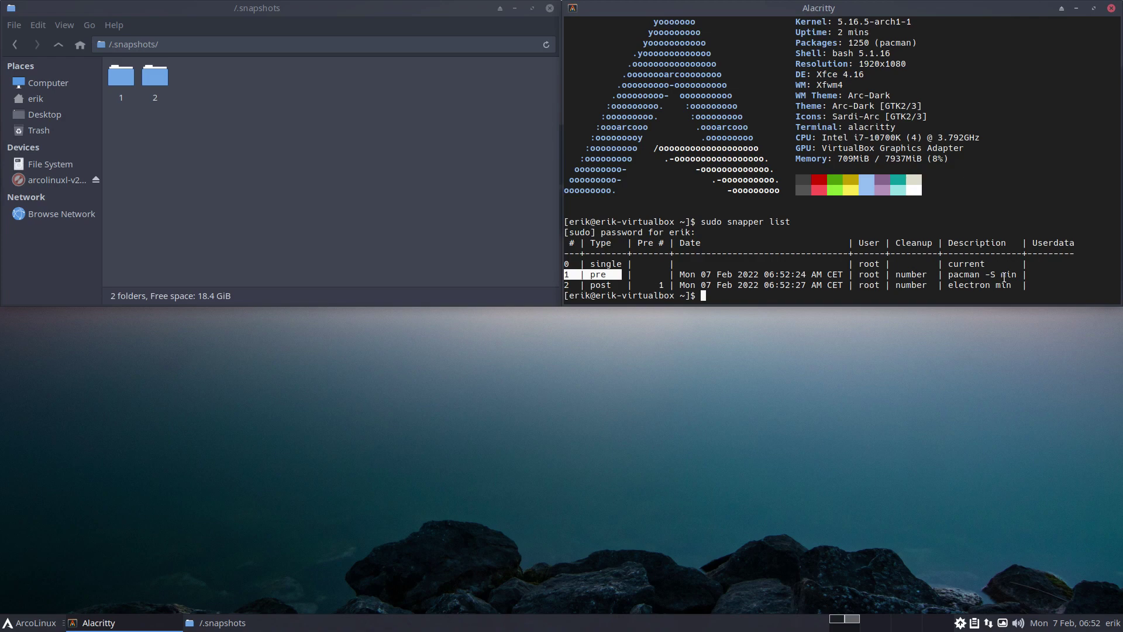
mouse_move(943, 274)
mouse_down()
mouse_move(1012, 272)
mouse_move(944, 286)
mouse_up()
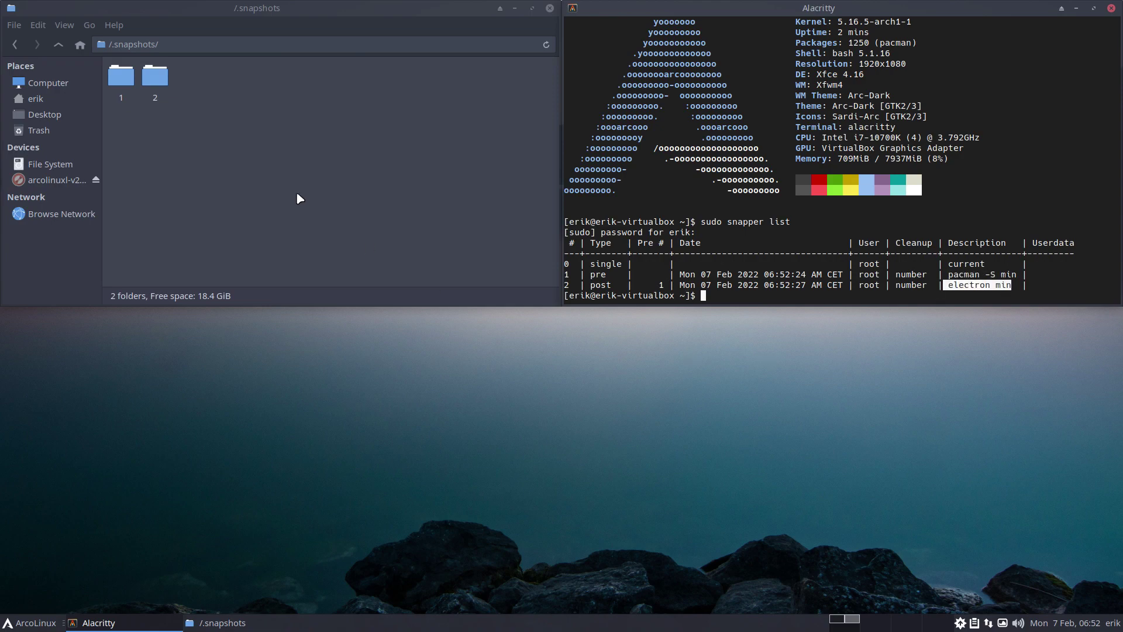
Install spotify with sudo pacman -S spotify in the drop-down terminal, then hide the terminal
key(F12)
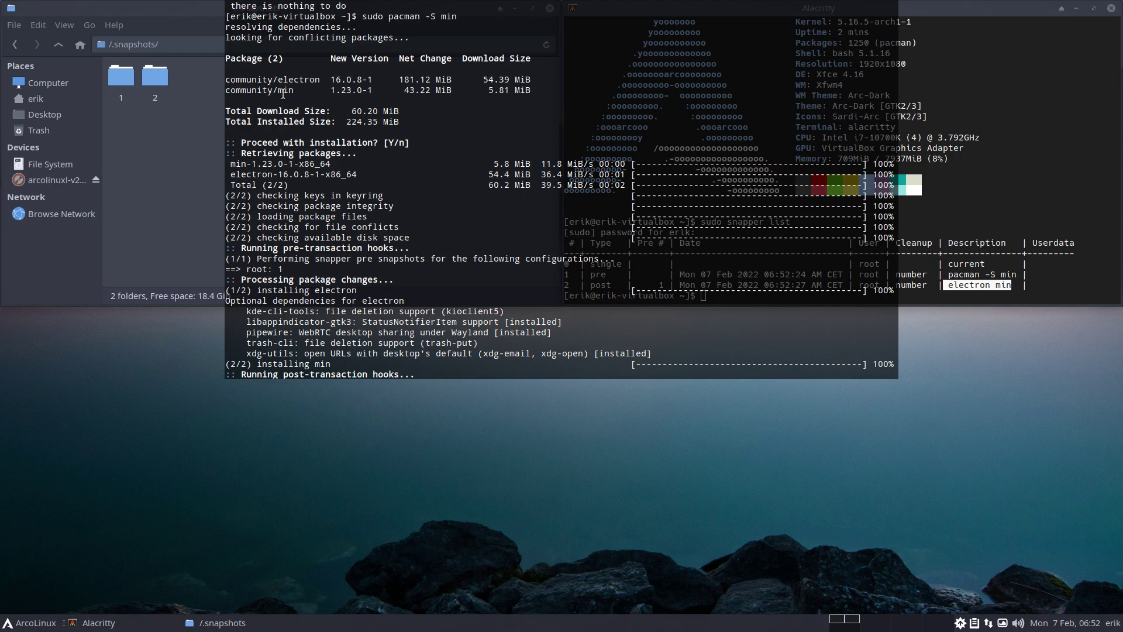
scroll(457, 251, down, 3)
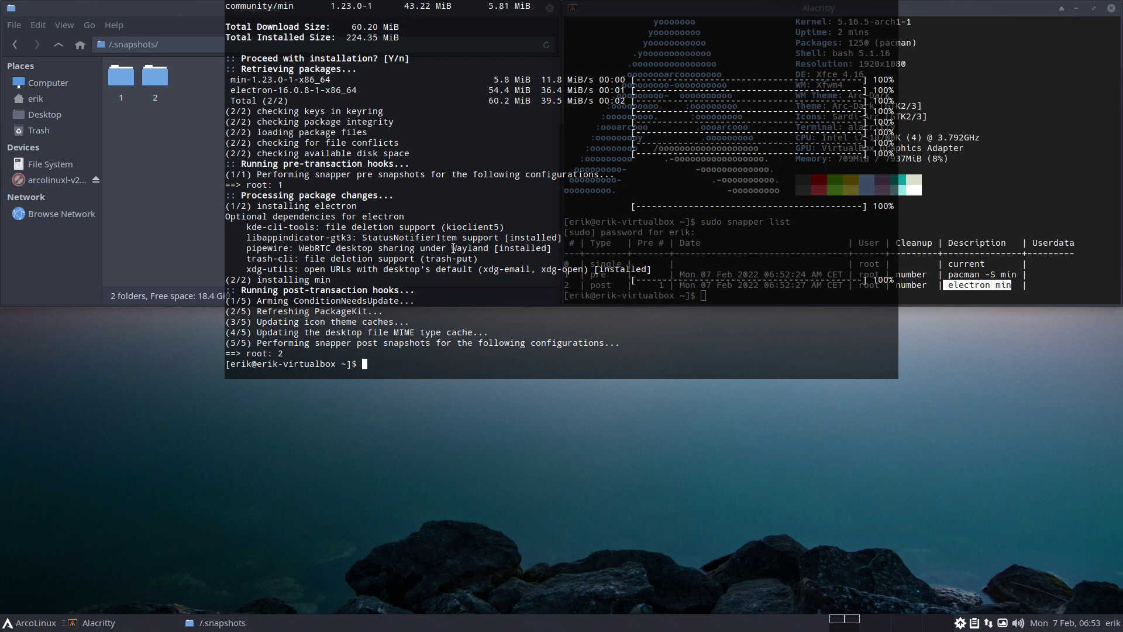
text(sudo pacman -S po)
key(BackSpace)
key(BackSpace)
text(spoi)
key(BackSpace)
text(tify)
key(Return)
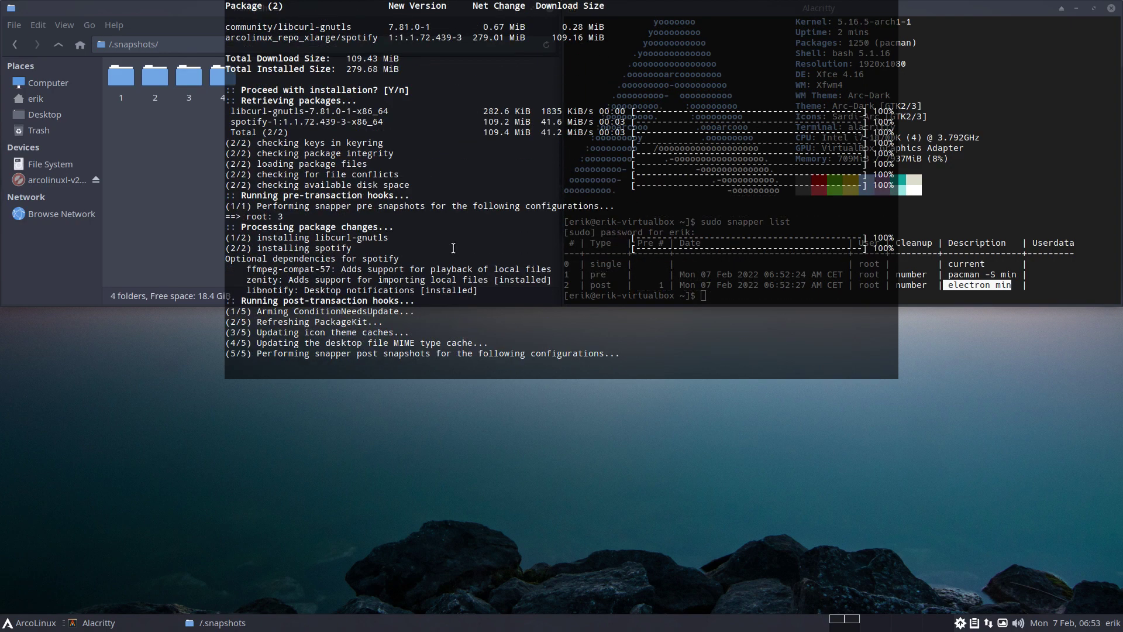
click(200, 219)
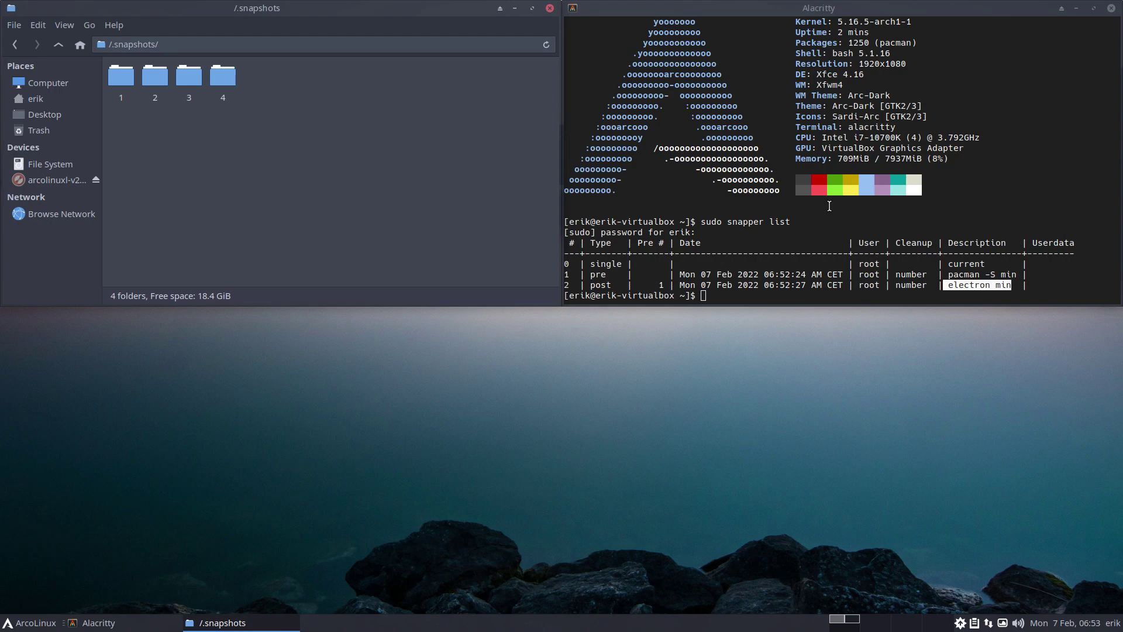
Launch BTRFS Assistant from the Settings manager and authenticate with the account password
click(32, 622)
click(15, 601)
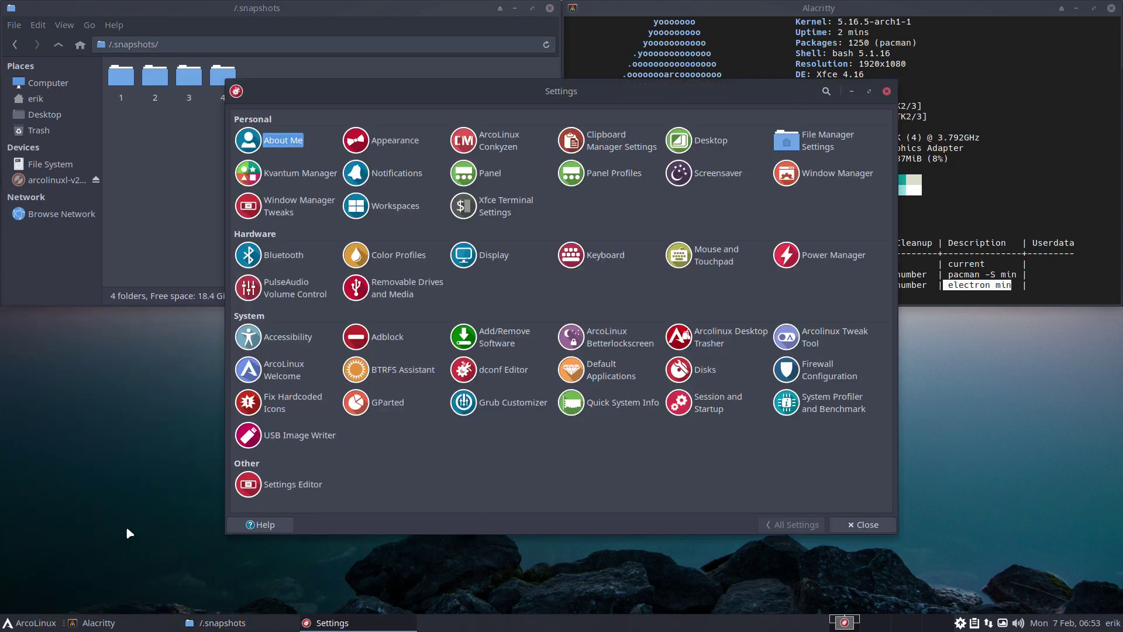
click(414, 370)
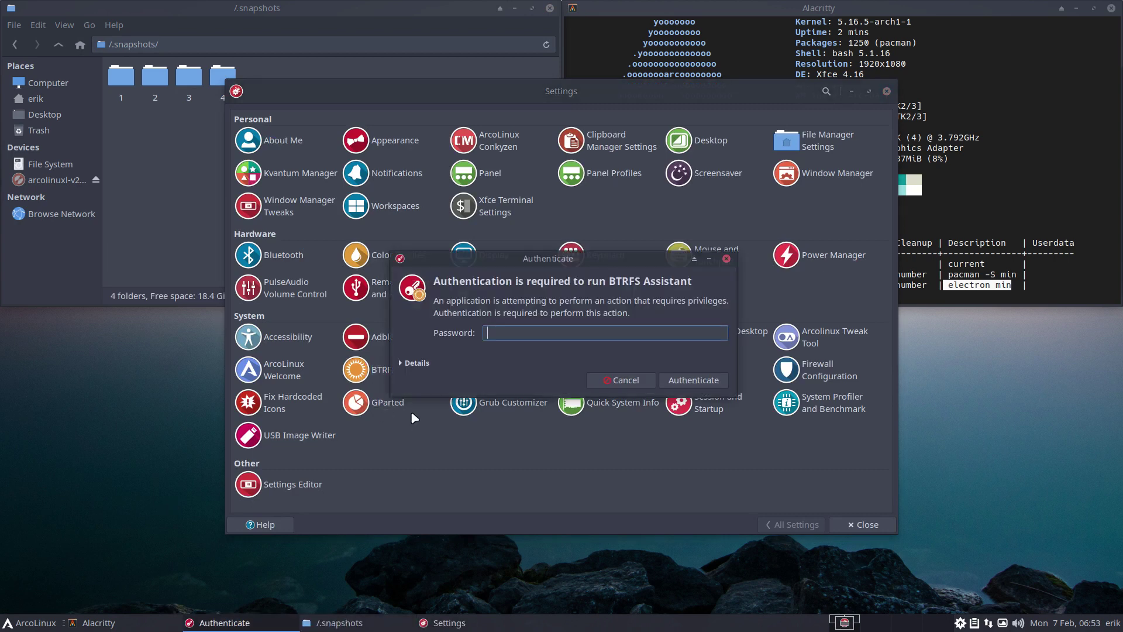
text(•••••)
key(Return)
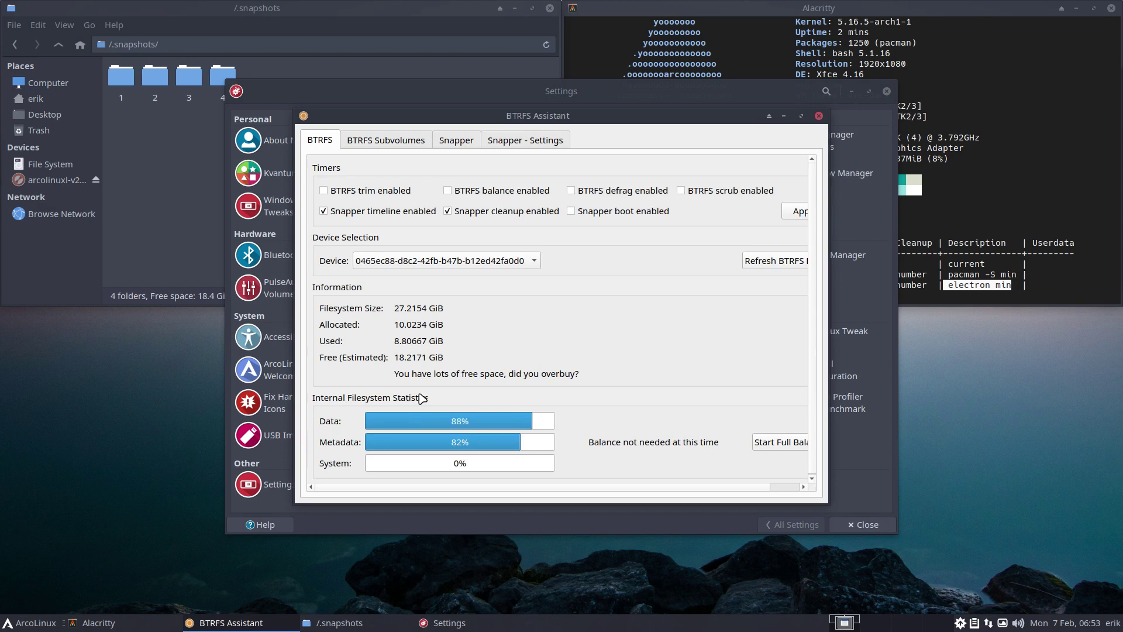
In the Snapper tab, enable Restore Mode and select the pacman -S spotify snapshot 3
click(384, 142)
click(331, 142)
click(404, 143)
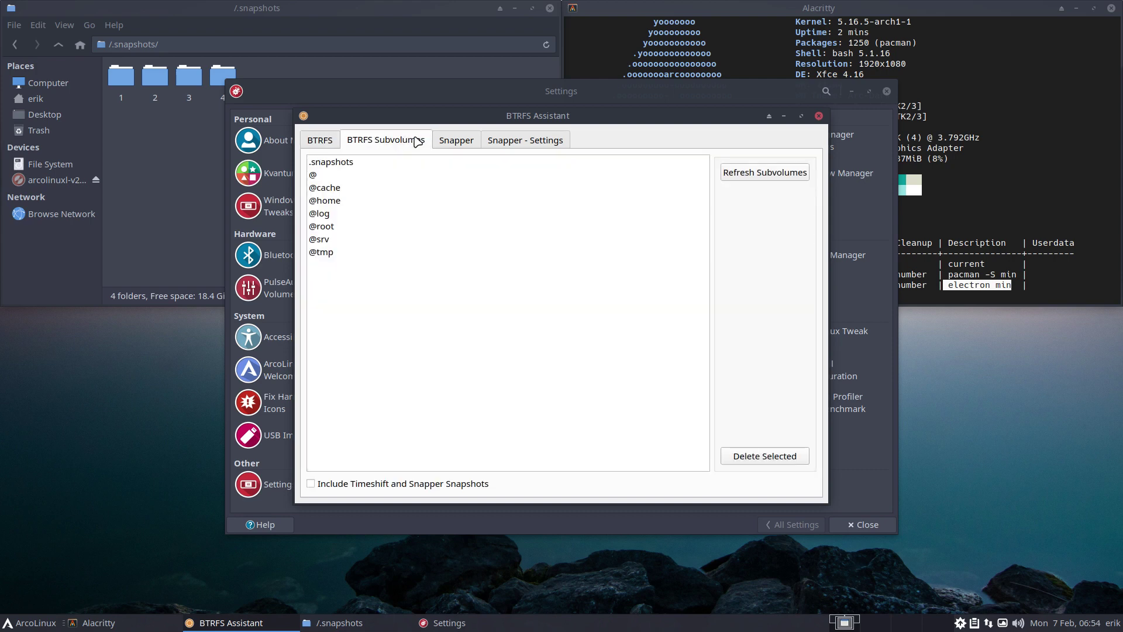
click(454, 143)
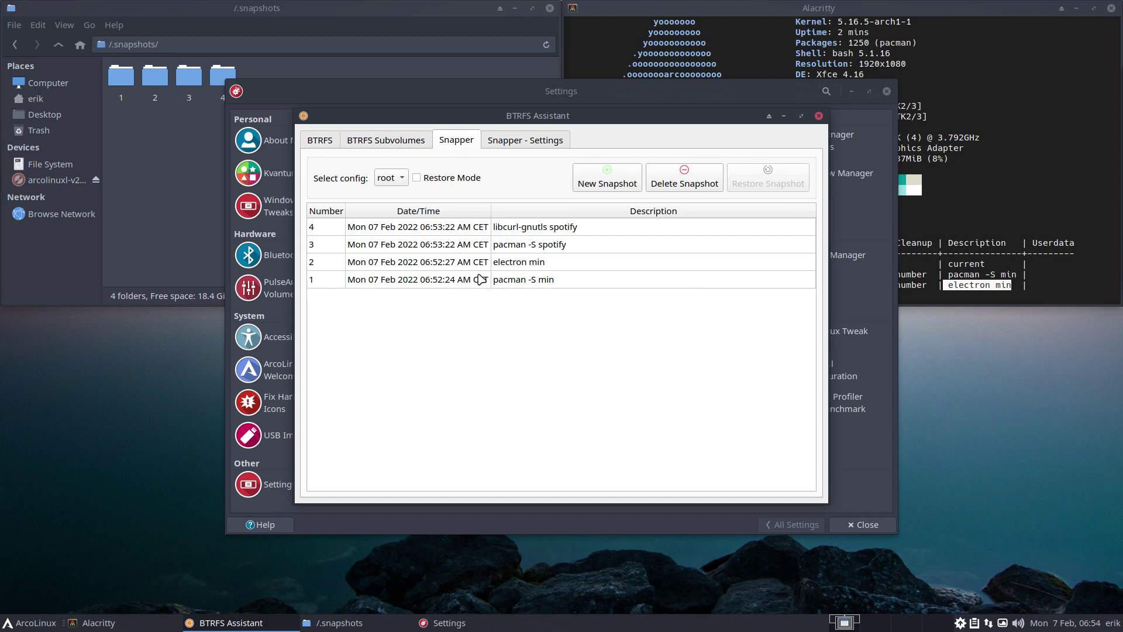
click(329, 266)
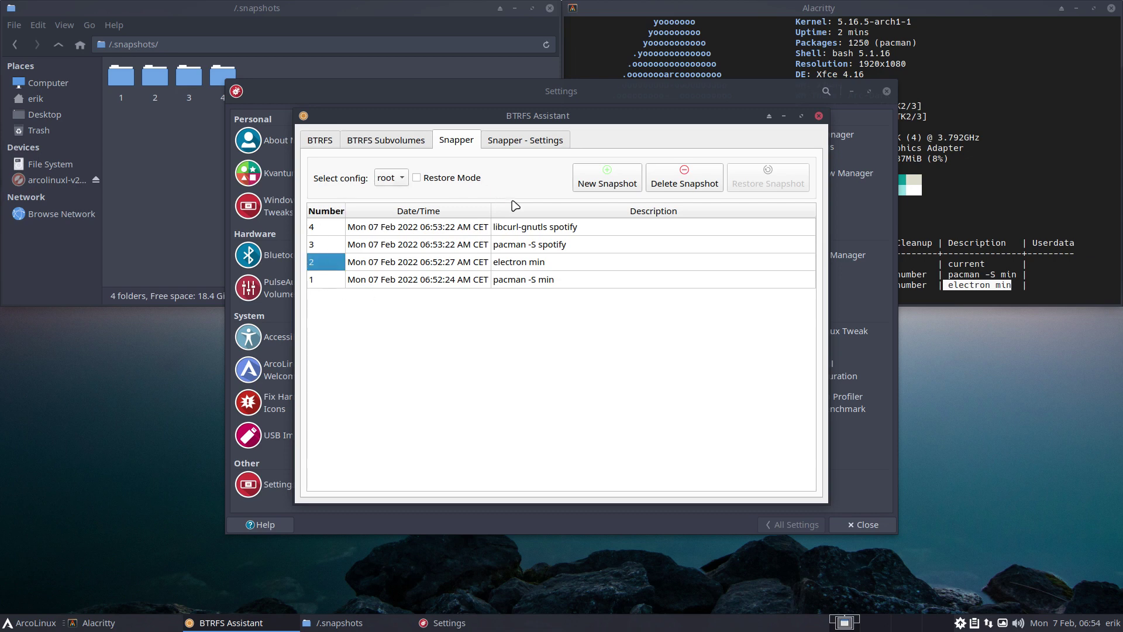
click(416, 177)
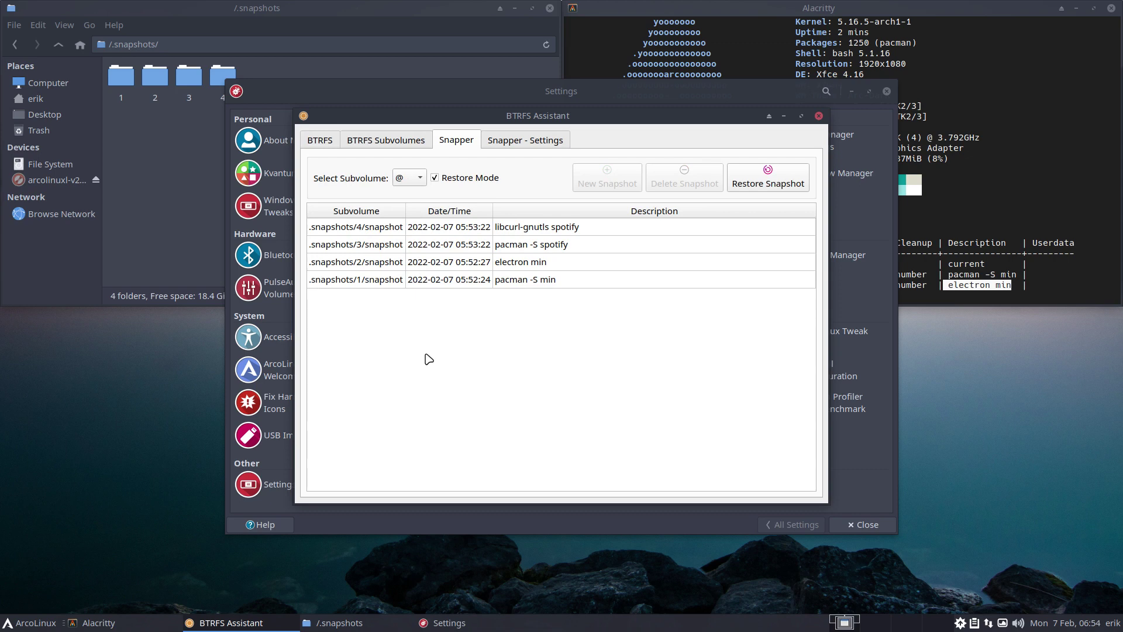
click(434, 178)
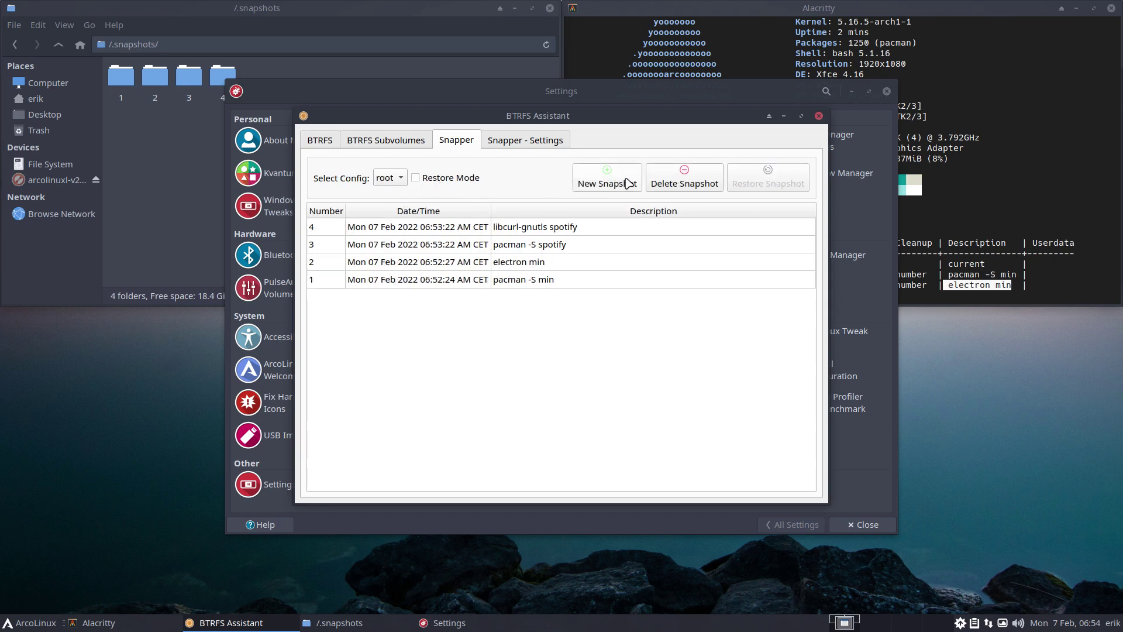
click(471, 179)
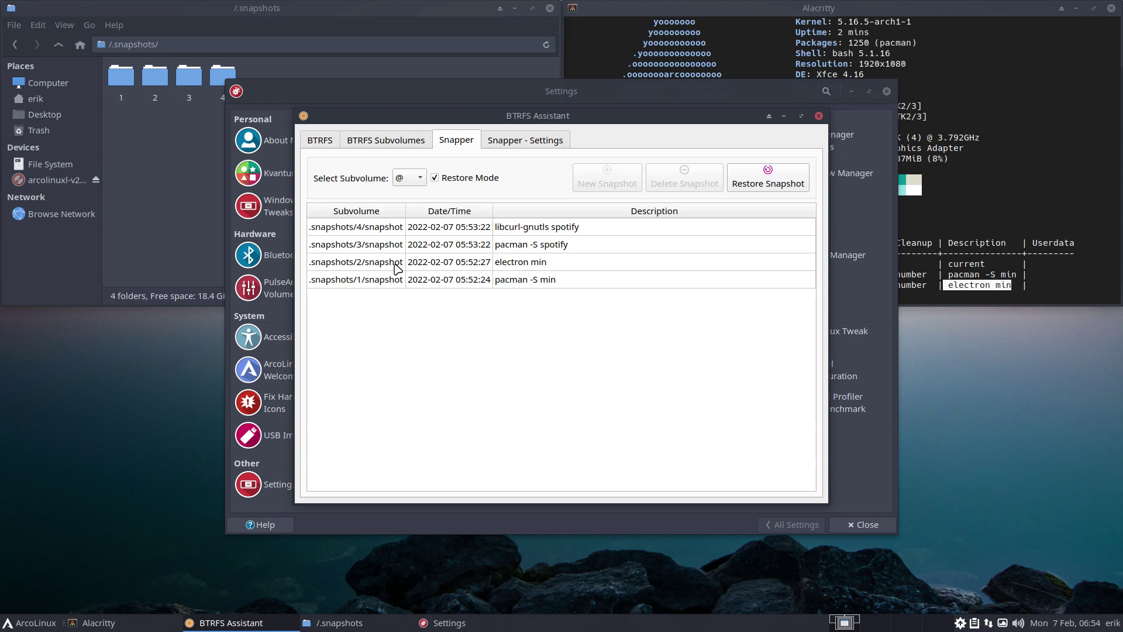
click(396, 268)
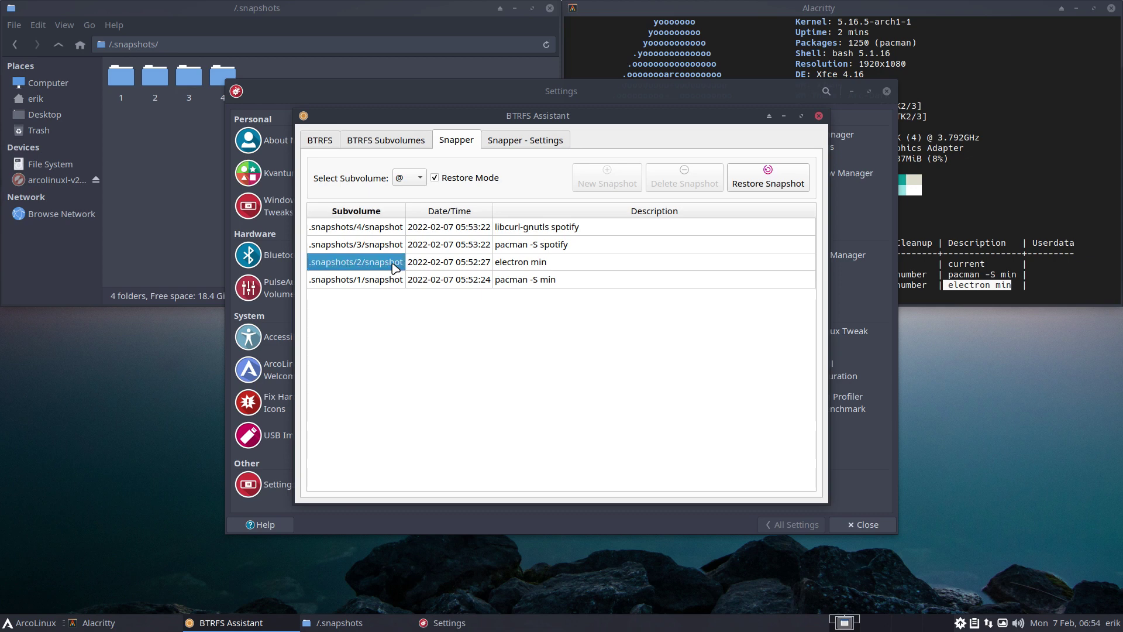
click(394, 250)
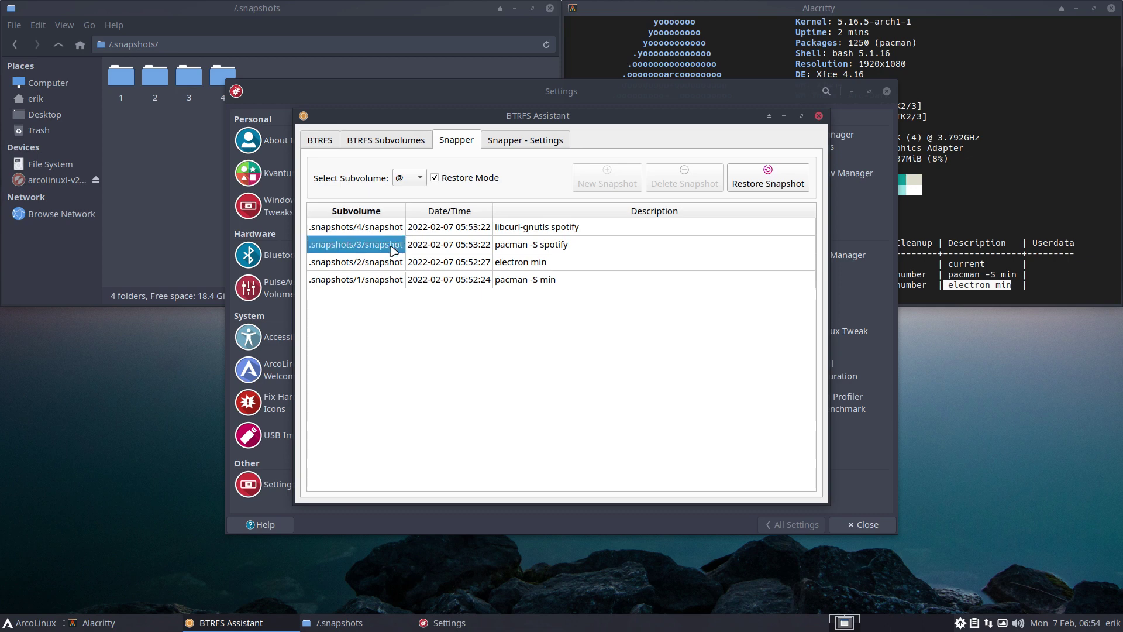
click(943, 169)
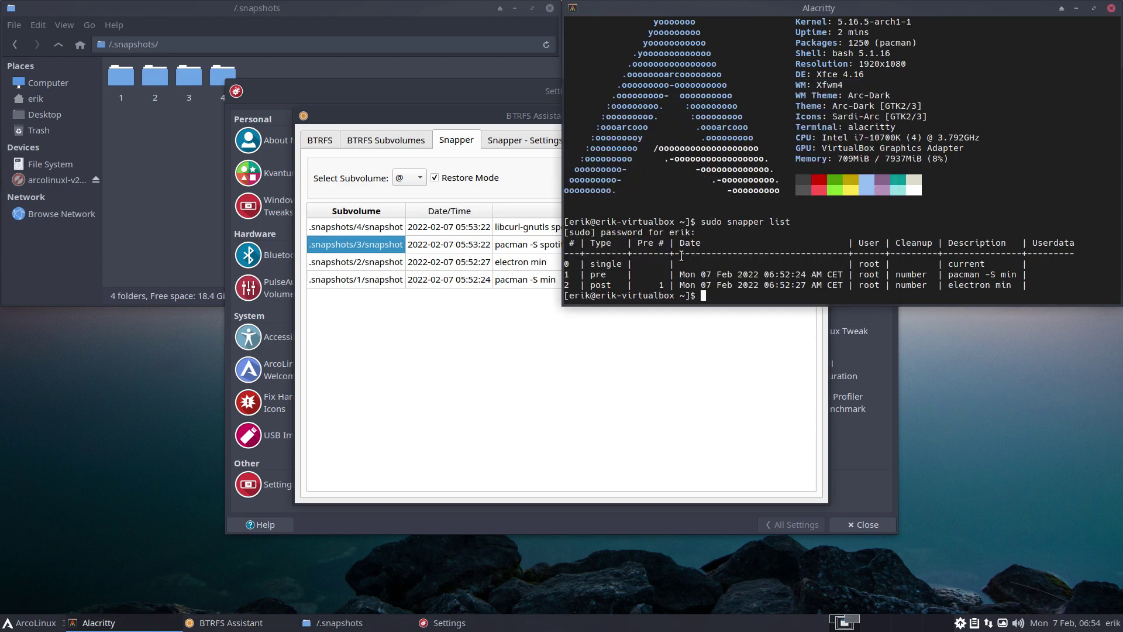
Rerun sudo snapper list in Alacritty to confirm snapshots 3 and 4, then minimize it
key(Up)
key(Return)
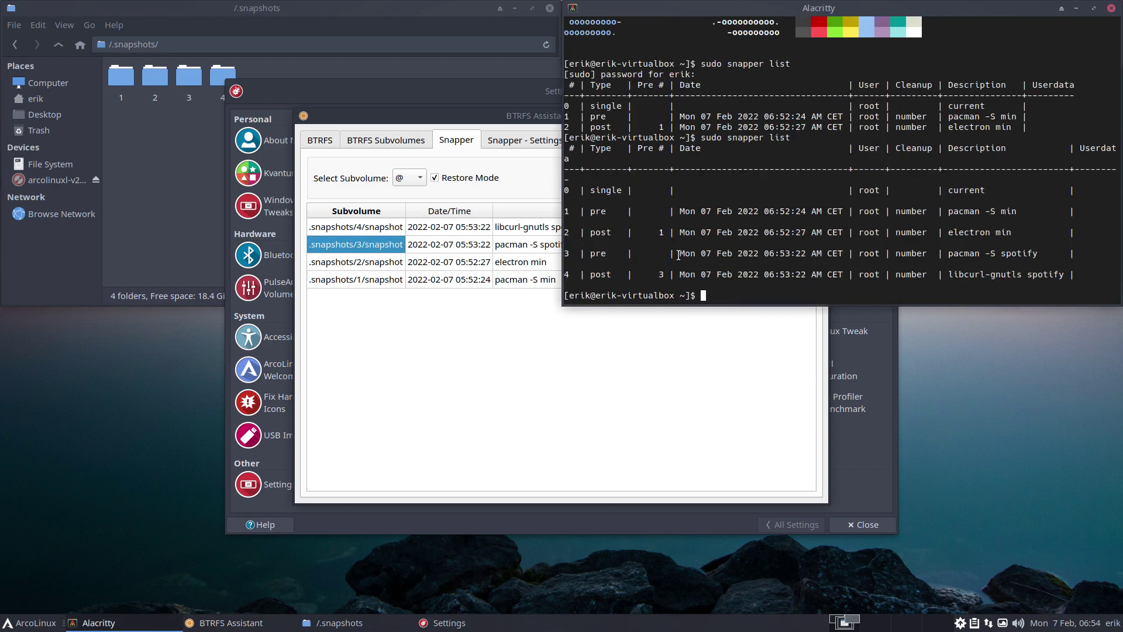
double_click(836, 8)
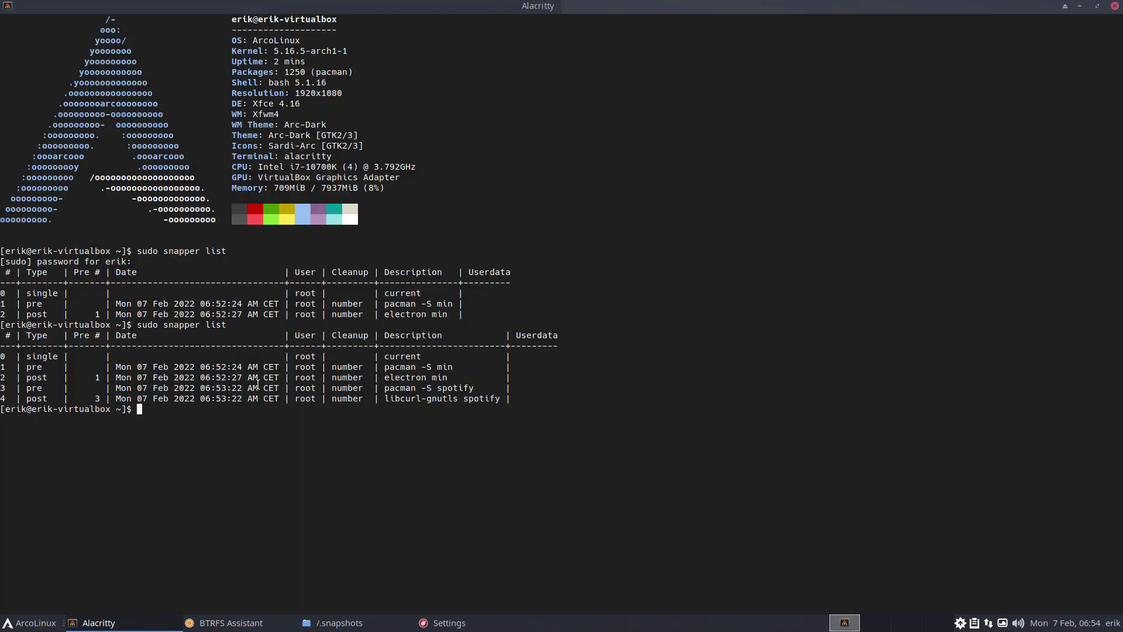
drag(379, 388, 26, 379)
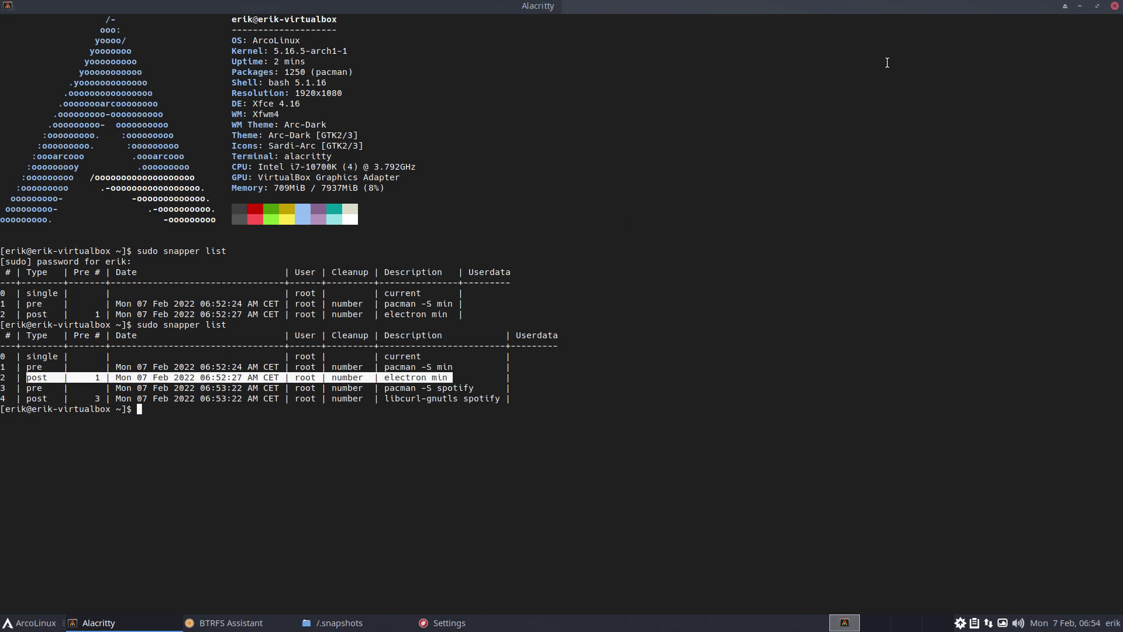
click(1080, 6)
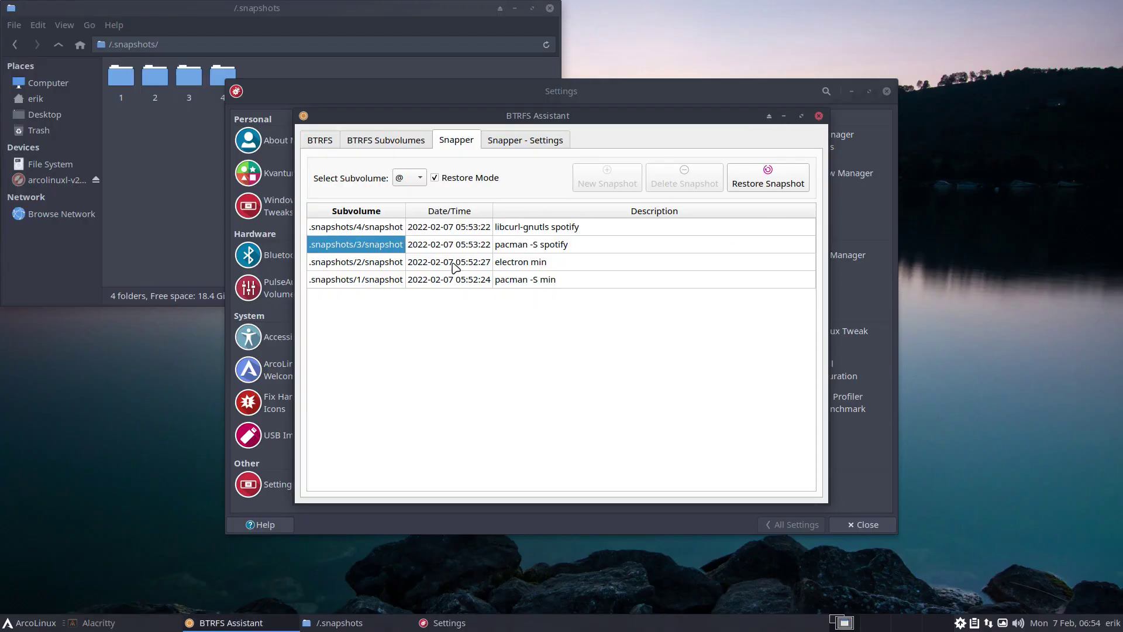
Restore @ from .snapshots/3/snapshot and dismiss the restoration complete notice
click(750, 181)
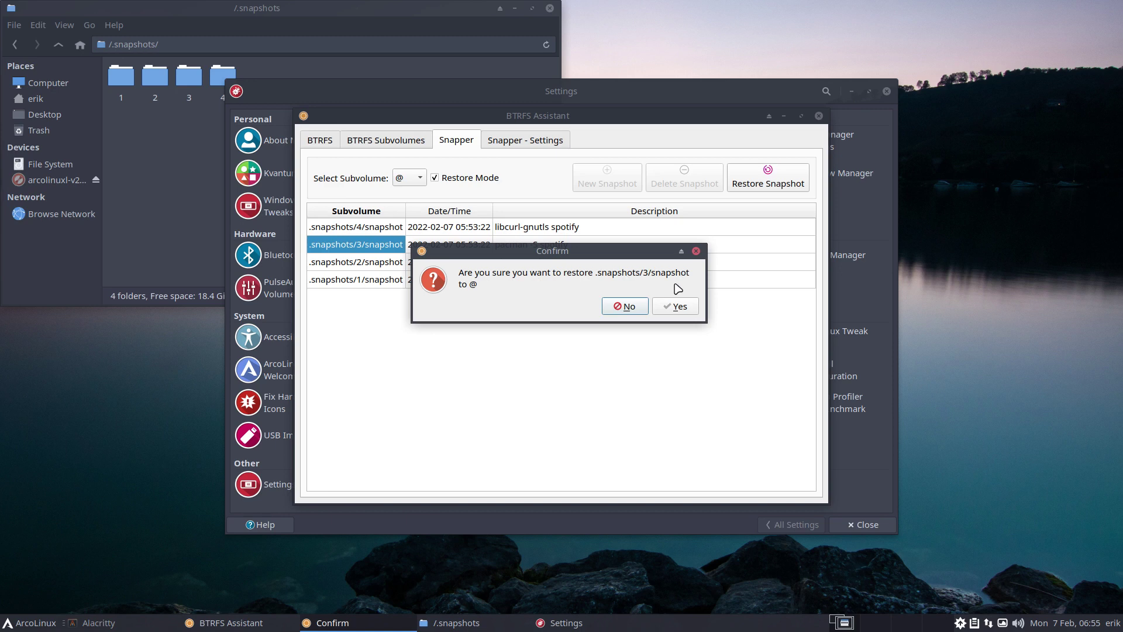
click(676, 307)
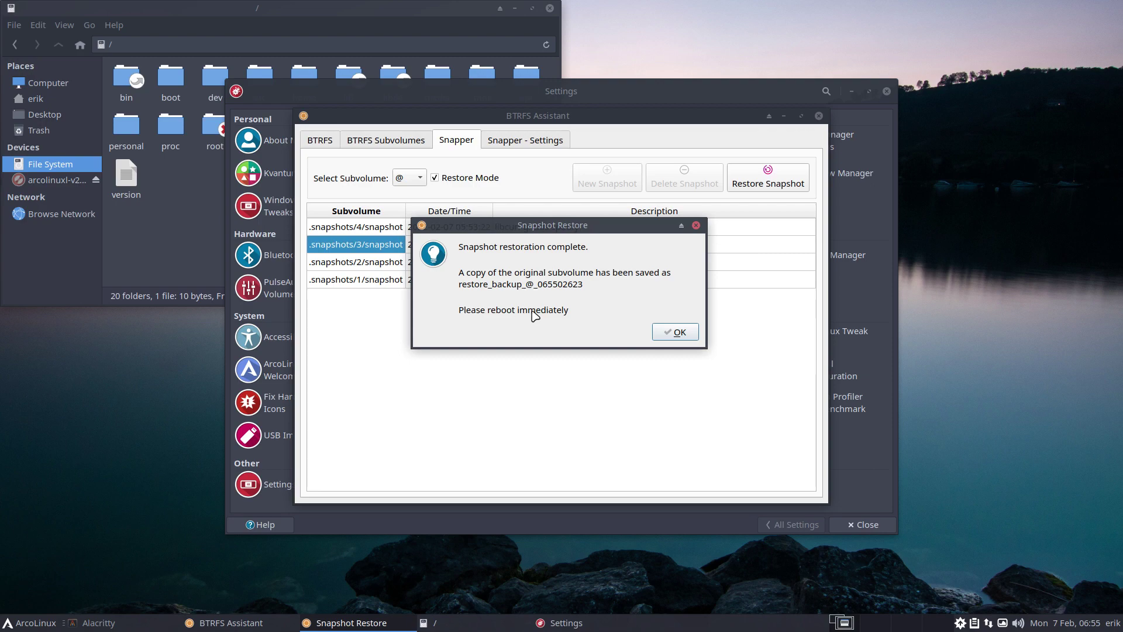
click(669, 332)
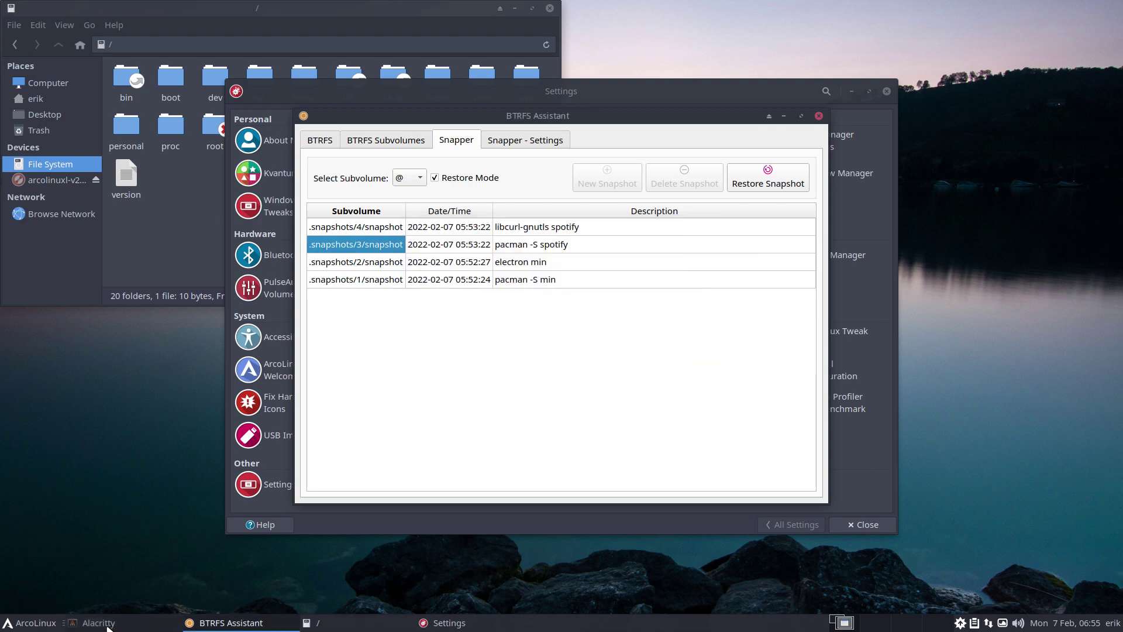
click(44, 628)
Restart the system and boot the regular ArcoLinux Linux entry
click(266, 507)
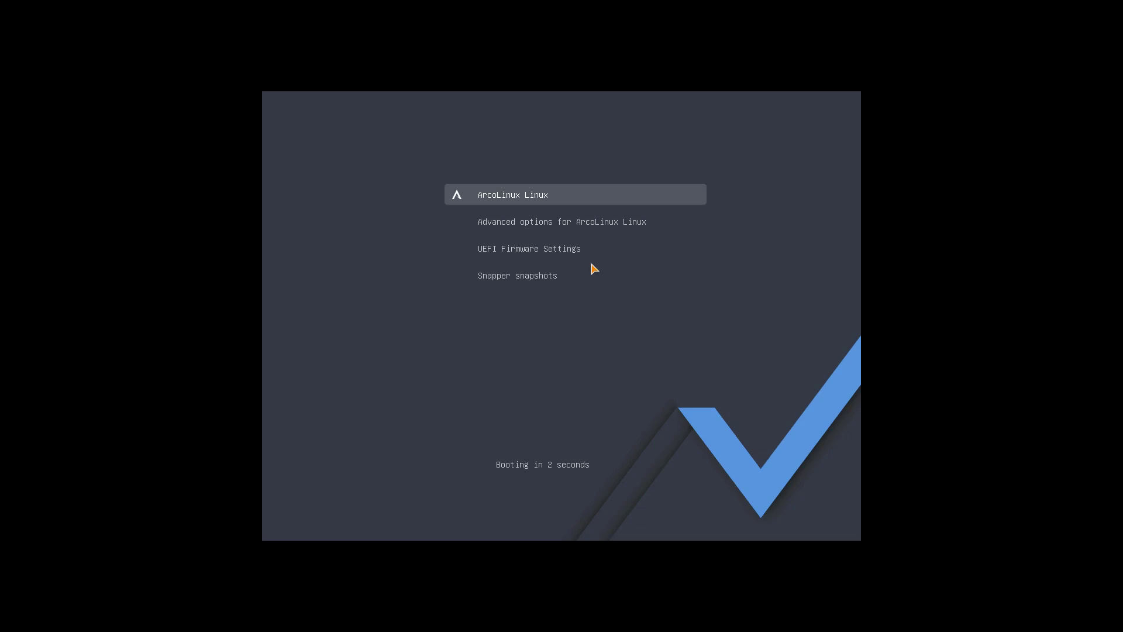
key(Down)
key(Down)
key(Down)
key(Up)
key(Up)
key(Up)
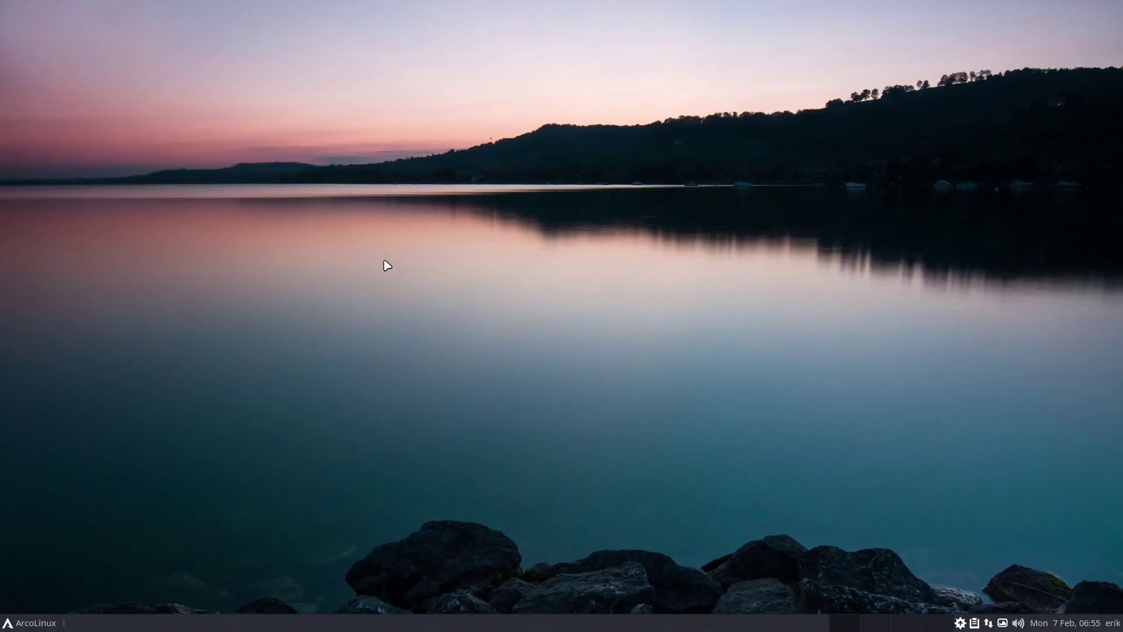
Check that Min is listed among the Internet applications, then close the menu
click(17, 624)
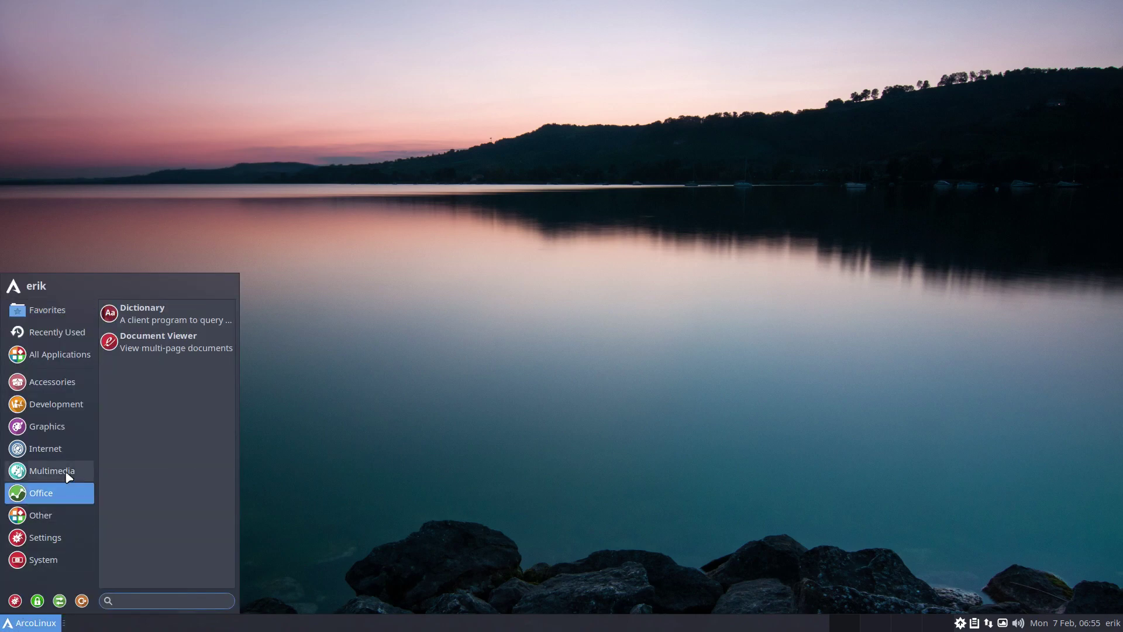
mouse_move(69, 475)
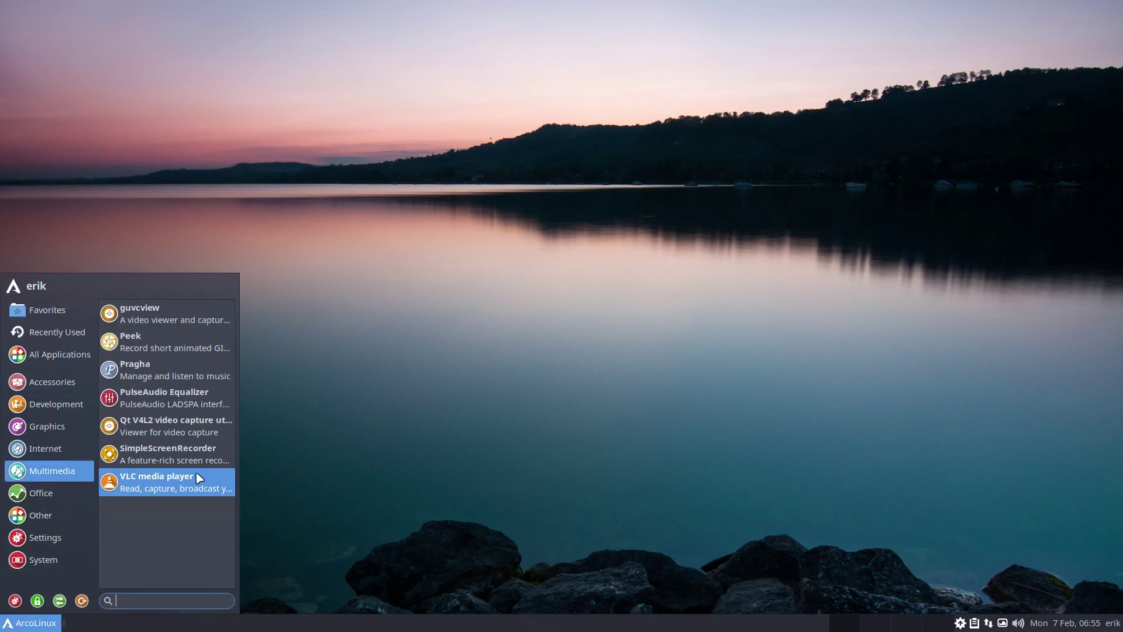
mouse_move(69, 449)
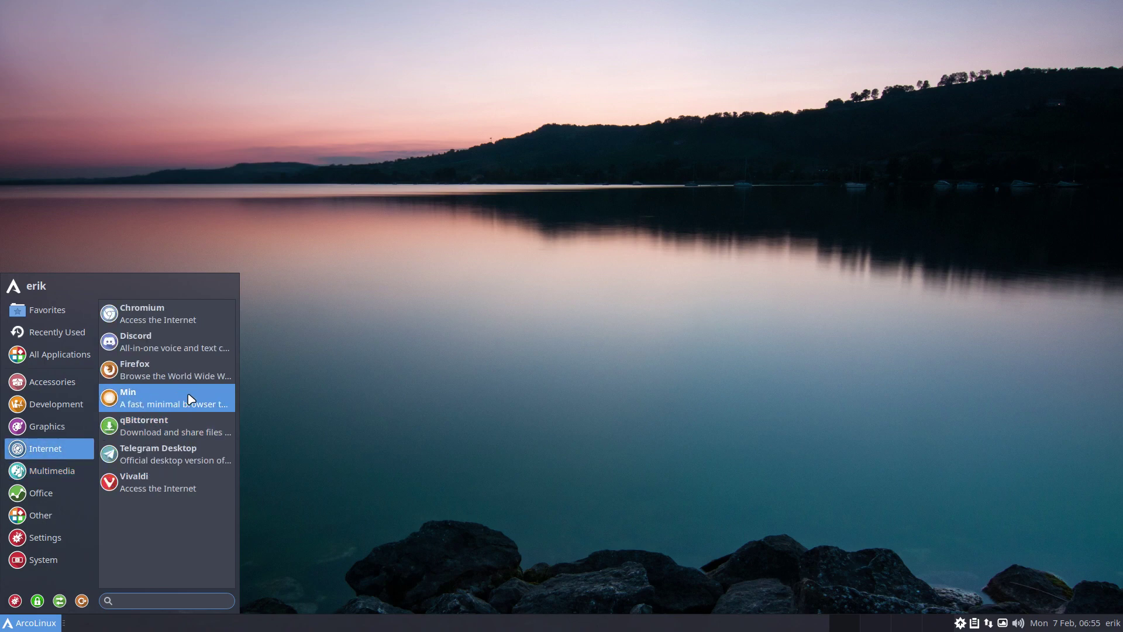
click(292, 402)
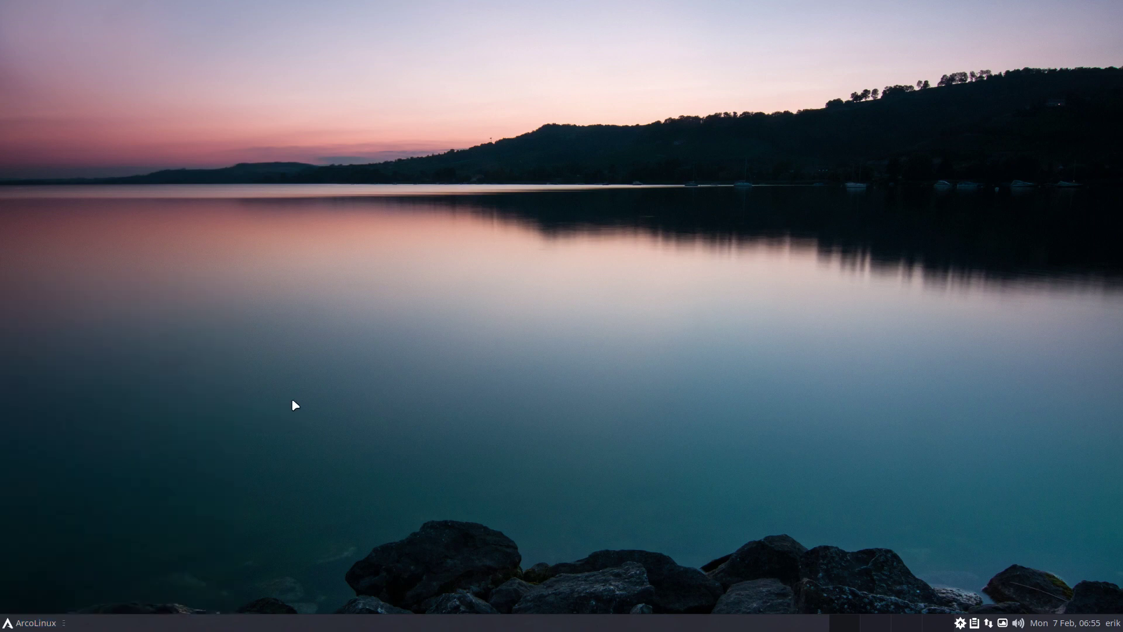
Launch BTRFS Assistant from the Settings manager and authenticate with the account password
click(46, 626)
click(20, 600)
click(403, 369)
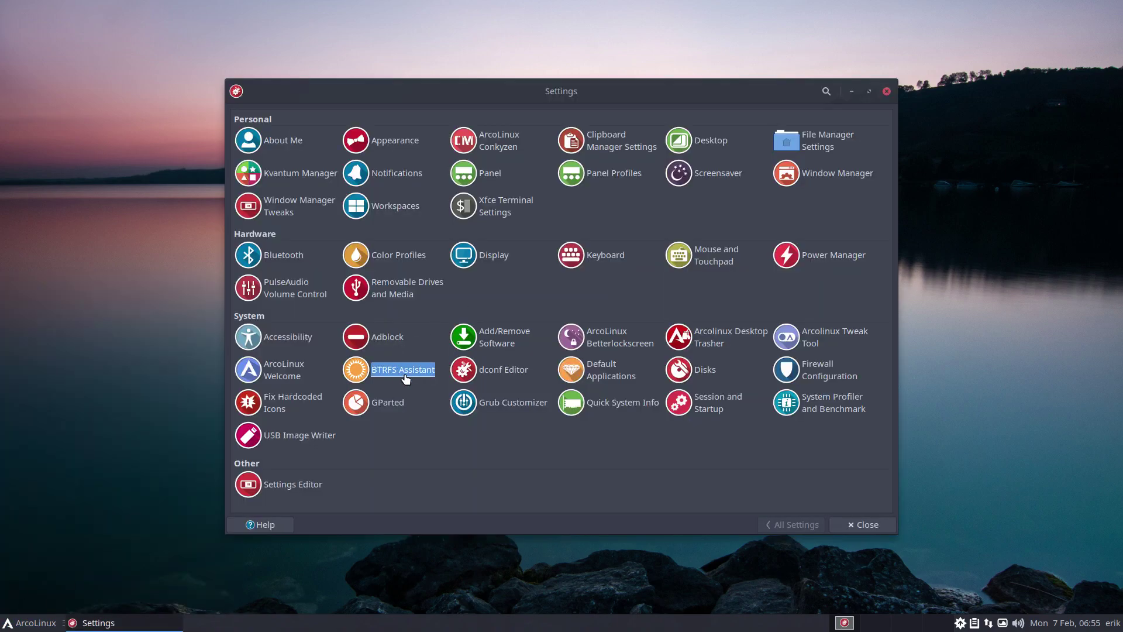
text(••••)
key(Return)
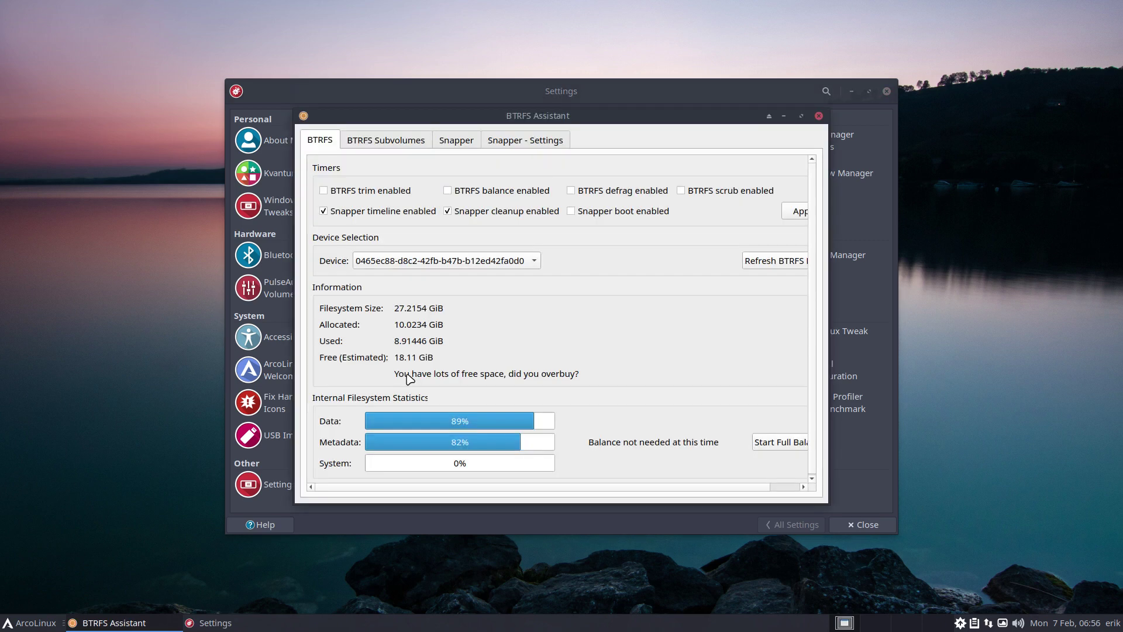
Restore @ to snapshot 1 (pacman -S min) in Restore Mode, then view the subvolume list
click(455, 143)
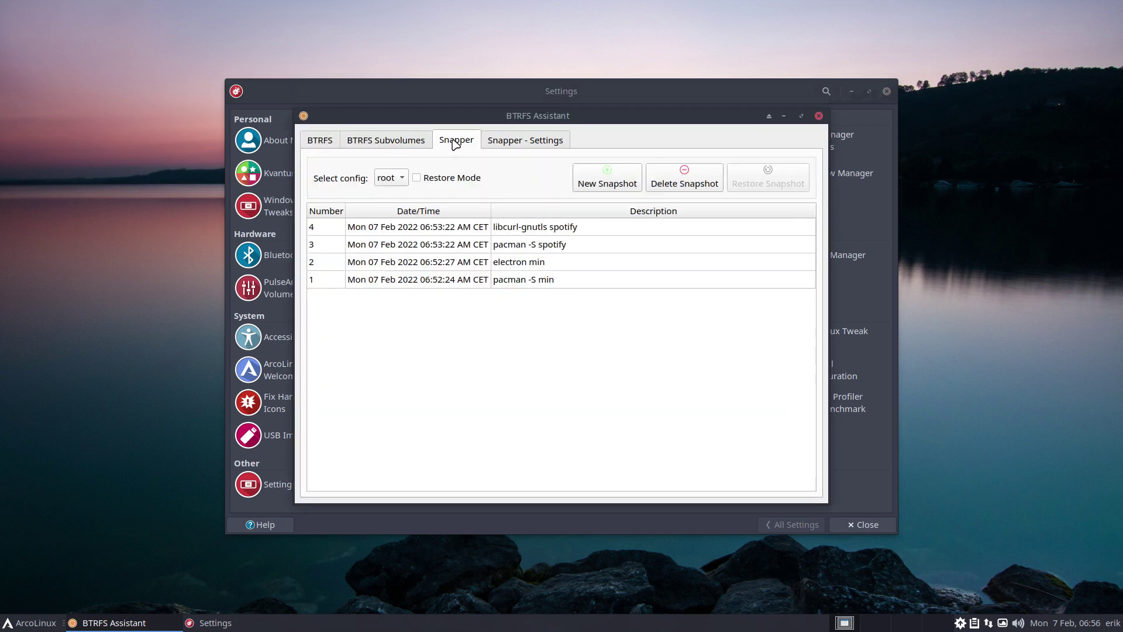
click(326, 279)
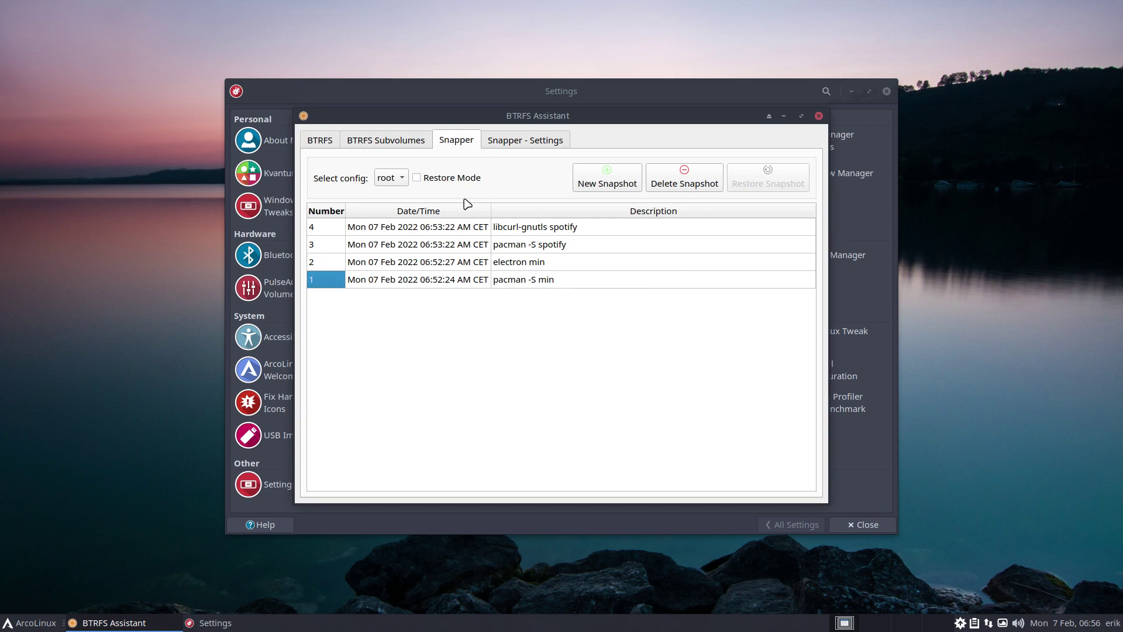
click(456, 179)
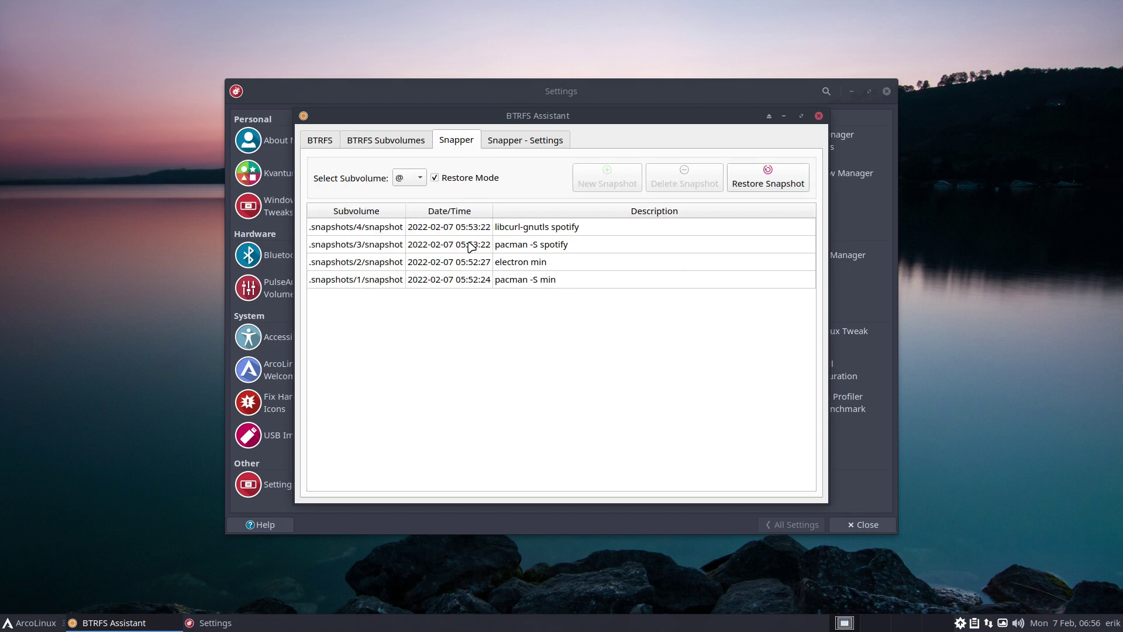
click(372, 281)
click(725, 183)
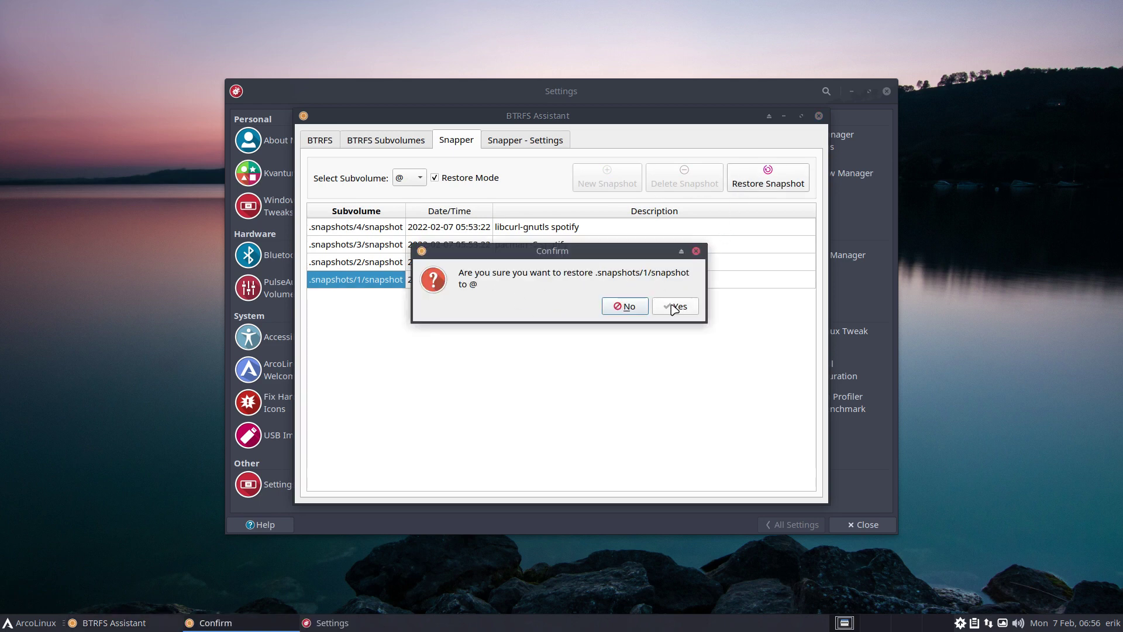
click(674, 308)
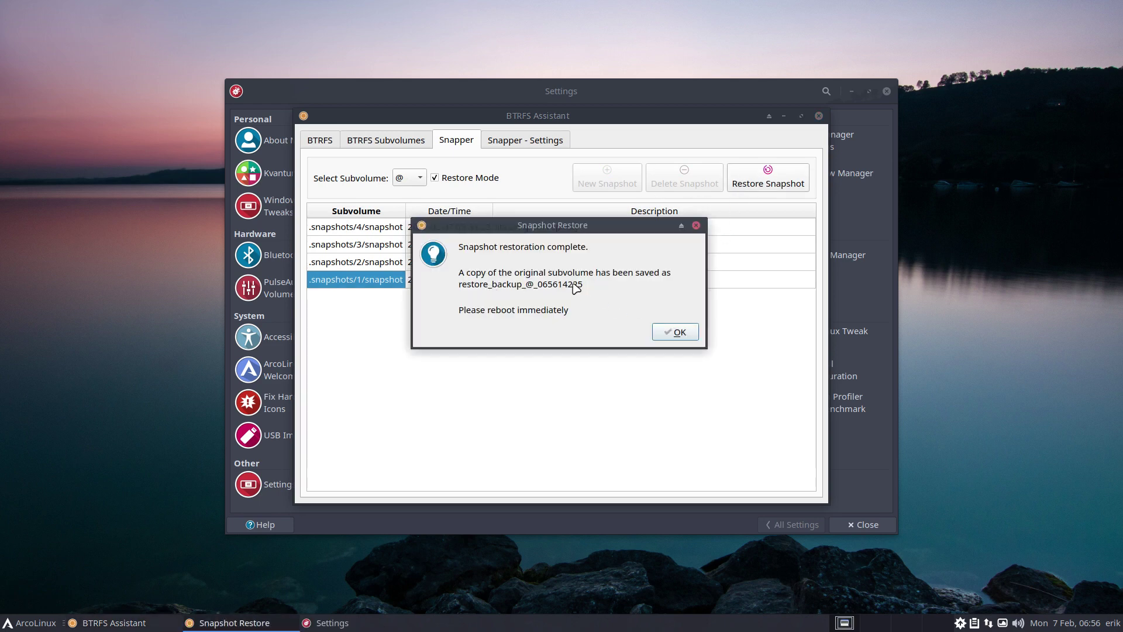
click(678, 332)
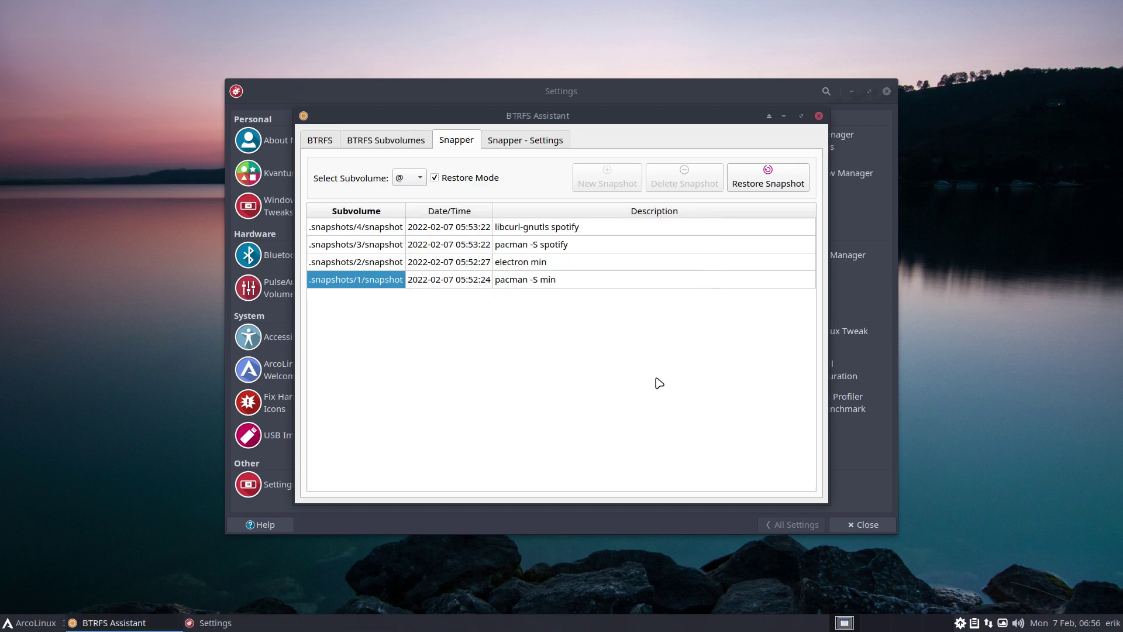
click(386, 142)
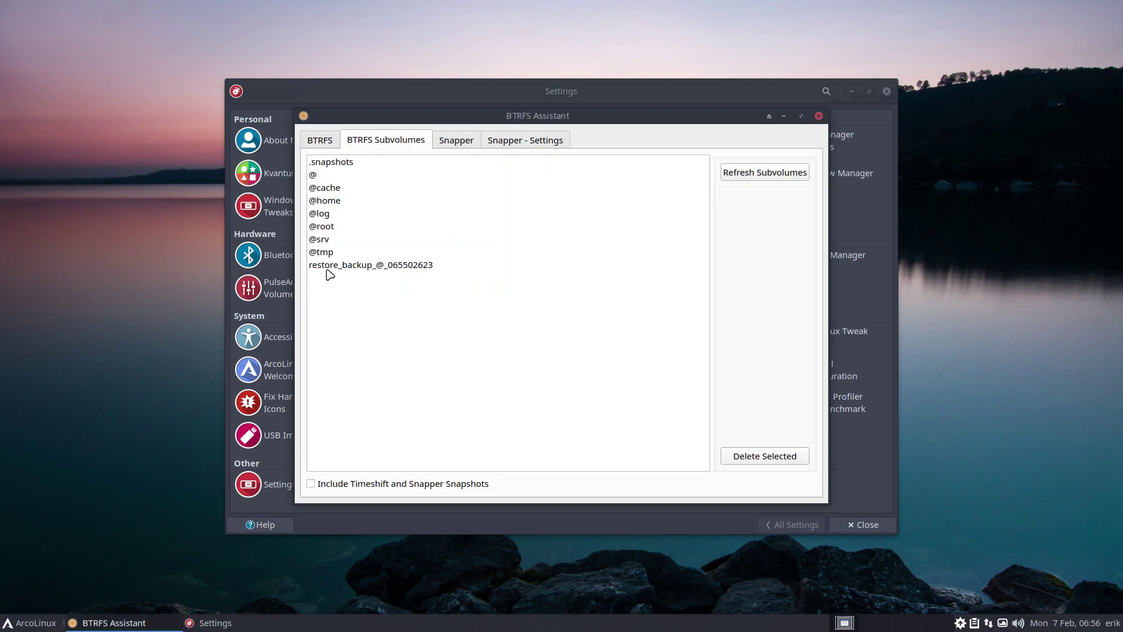
Reboot, then confirm Spotify and Min are gone from the Multimedia and Internet categories
click(46, 617)
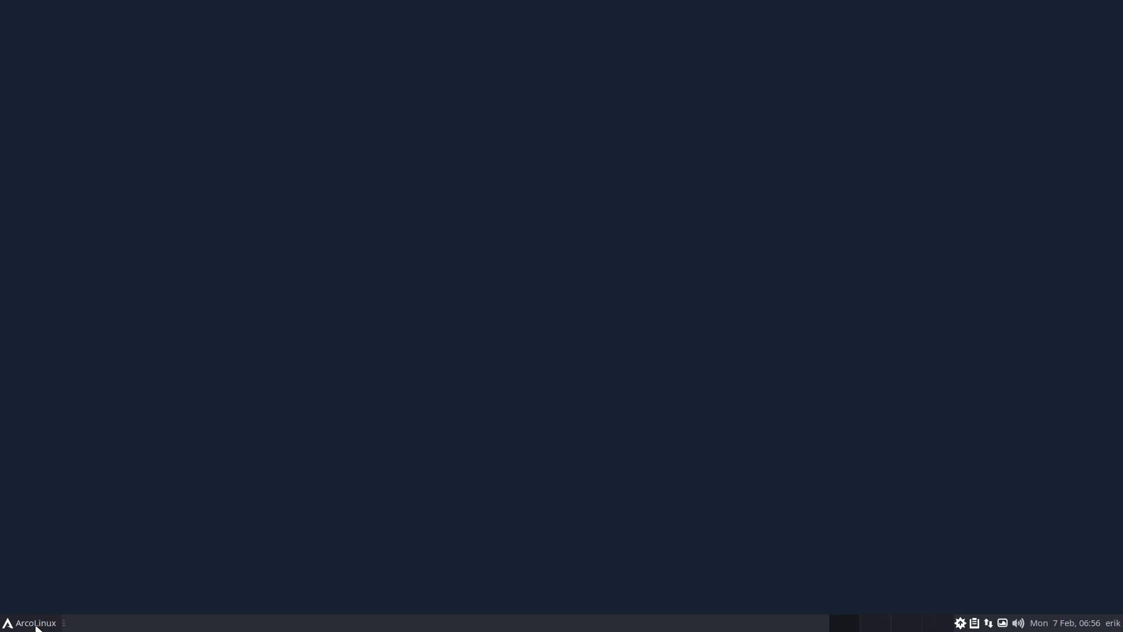
click(32, 623)
click(36, 468)
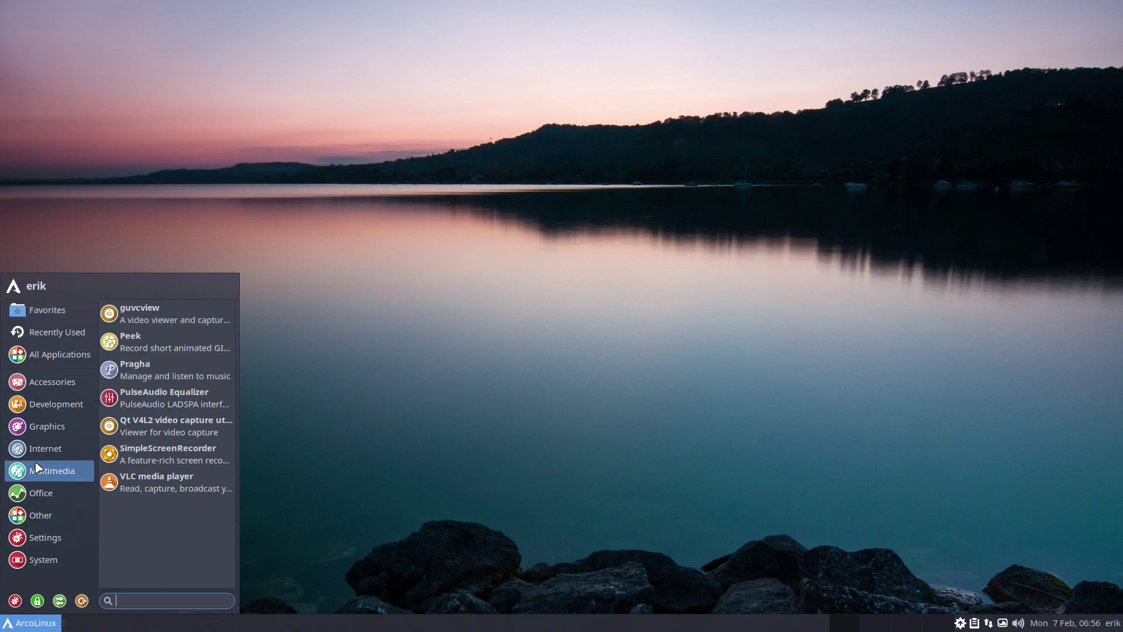
click(56, 456)
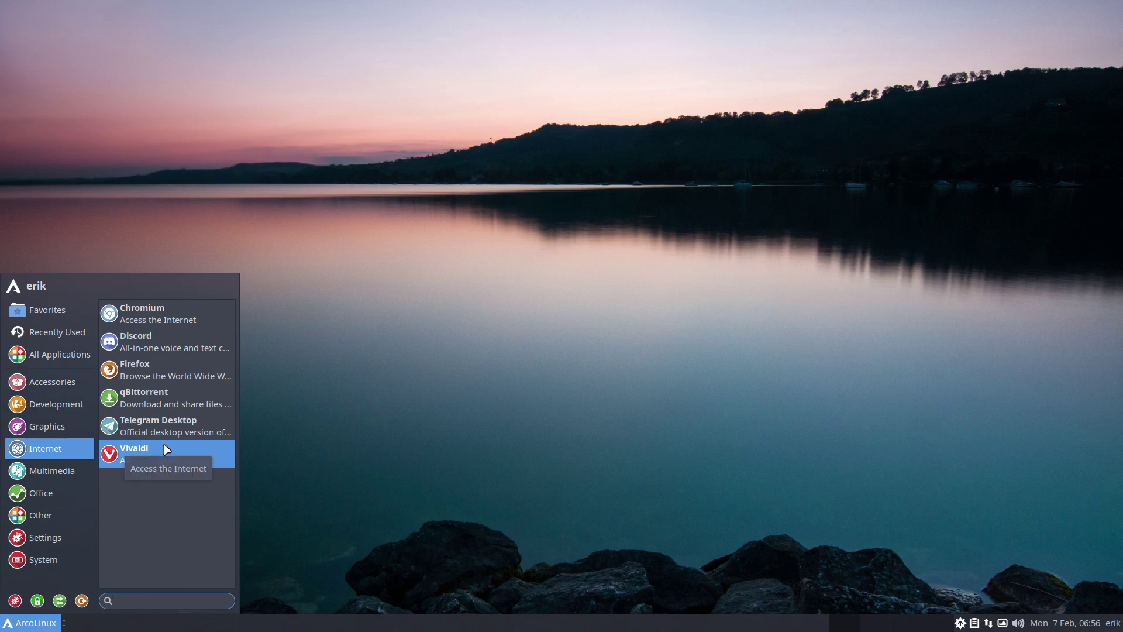
click(372, 427)
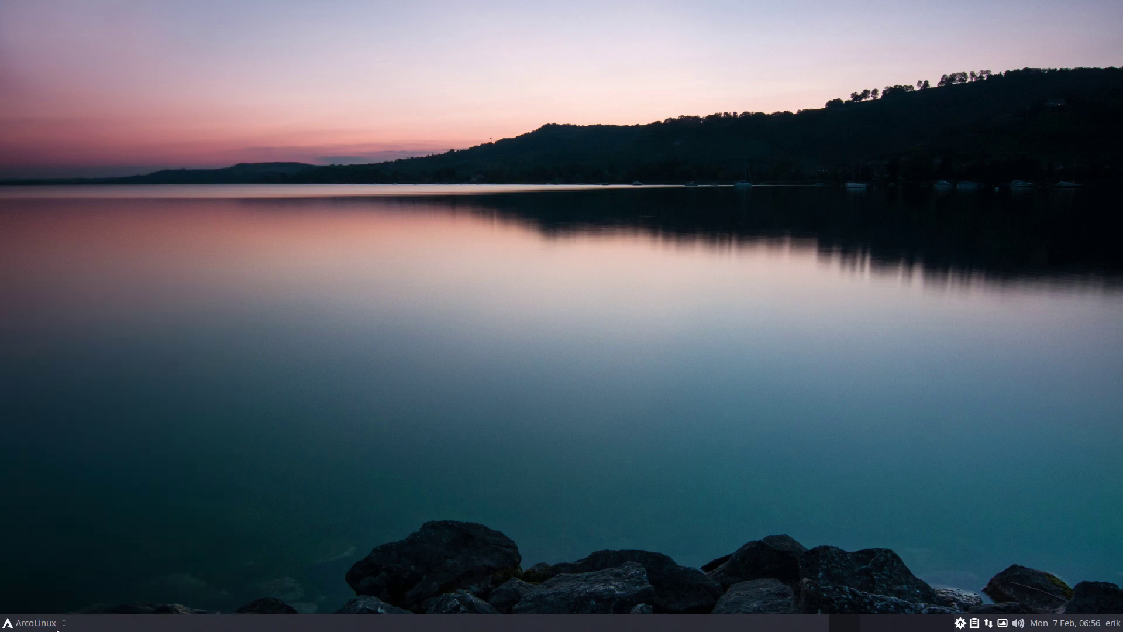
Launch BTRFS Assistant from the Settings manager and authenticate
click(29, 622)
click(17, 600)
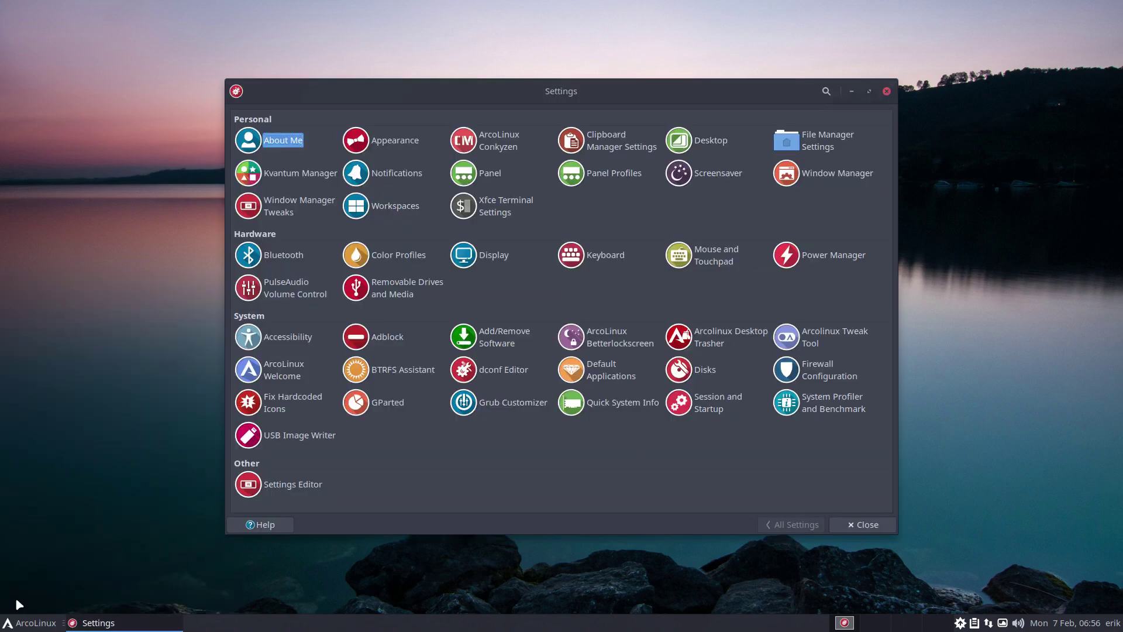
click(404, 369)
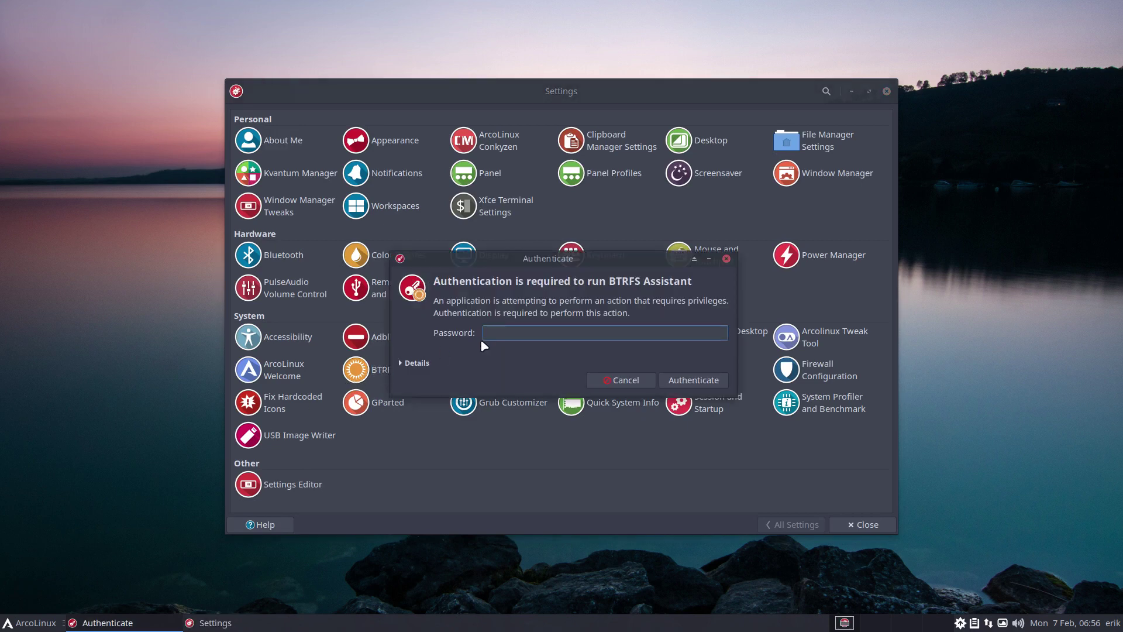
key(Return)
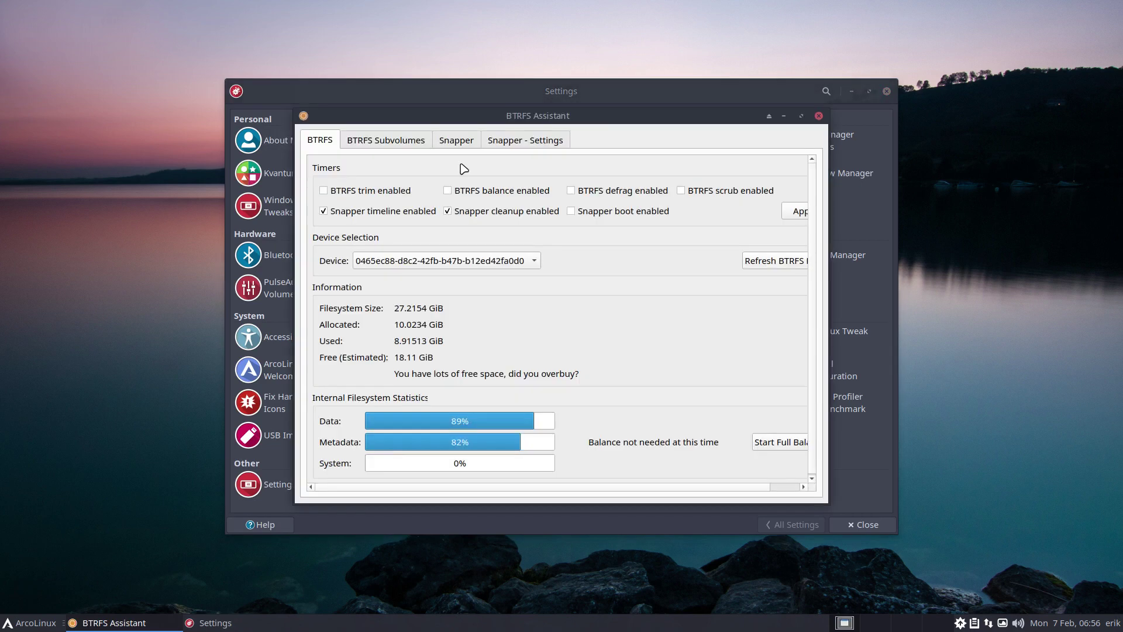
Restore @ to snapshot 4 (libcurl-gnutls spotify) in Restore Mode and dismiss the completion notice
click(457, 141)
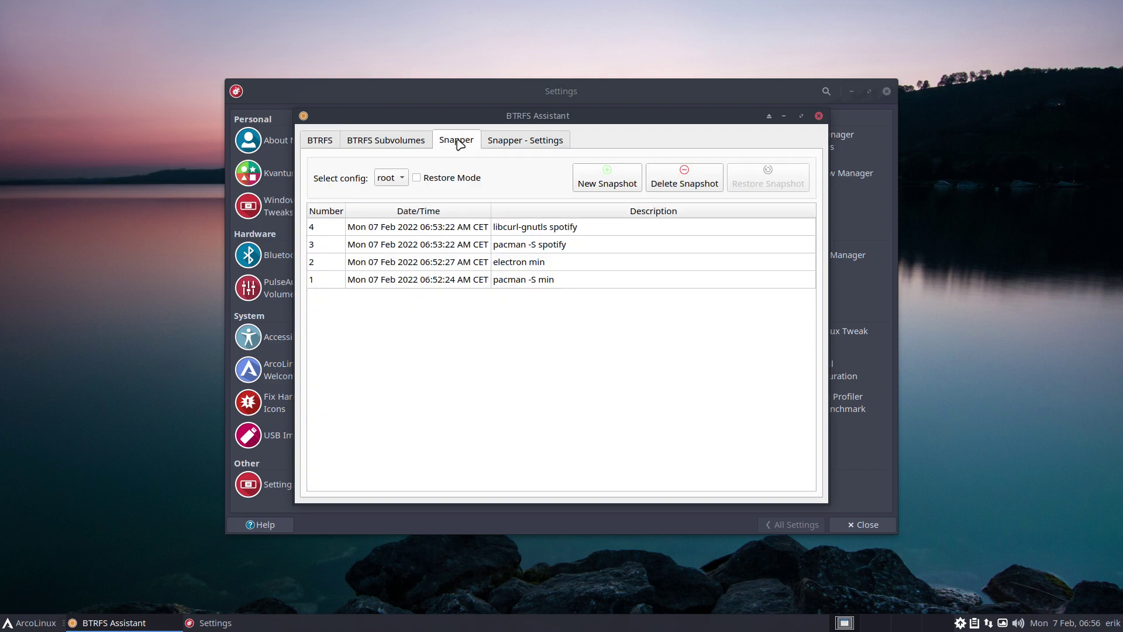
click(465, 178)
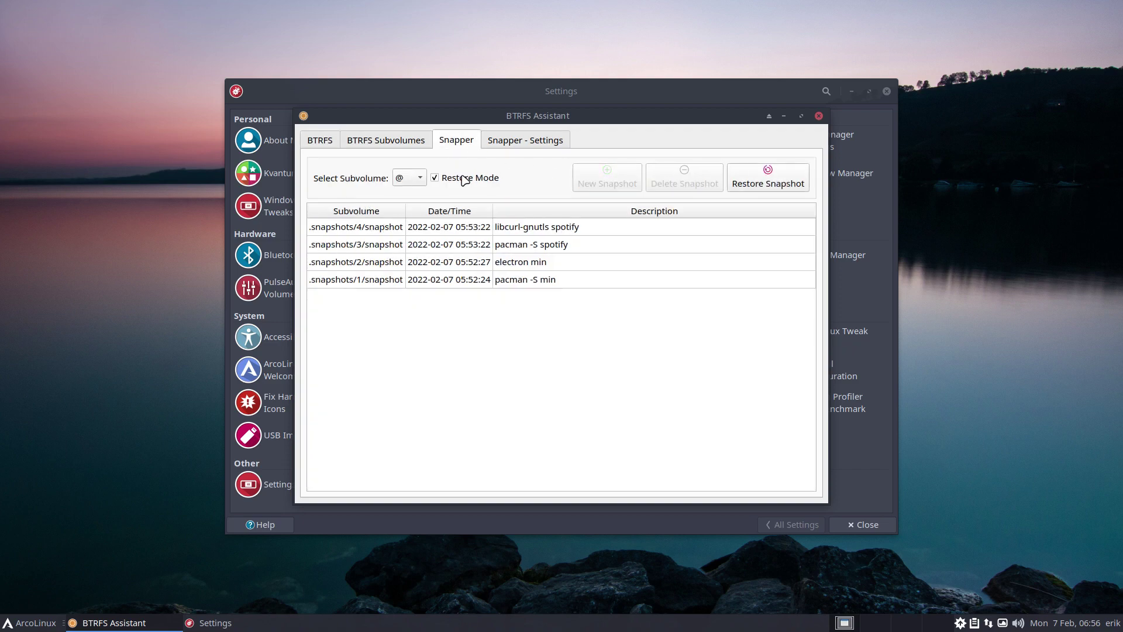
click(369, 225)
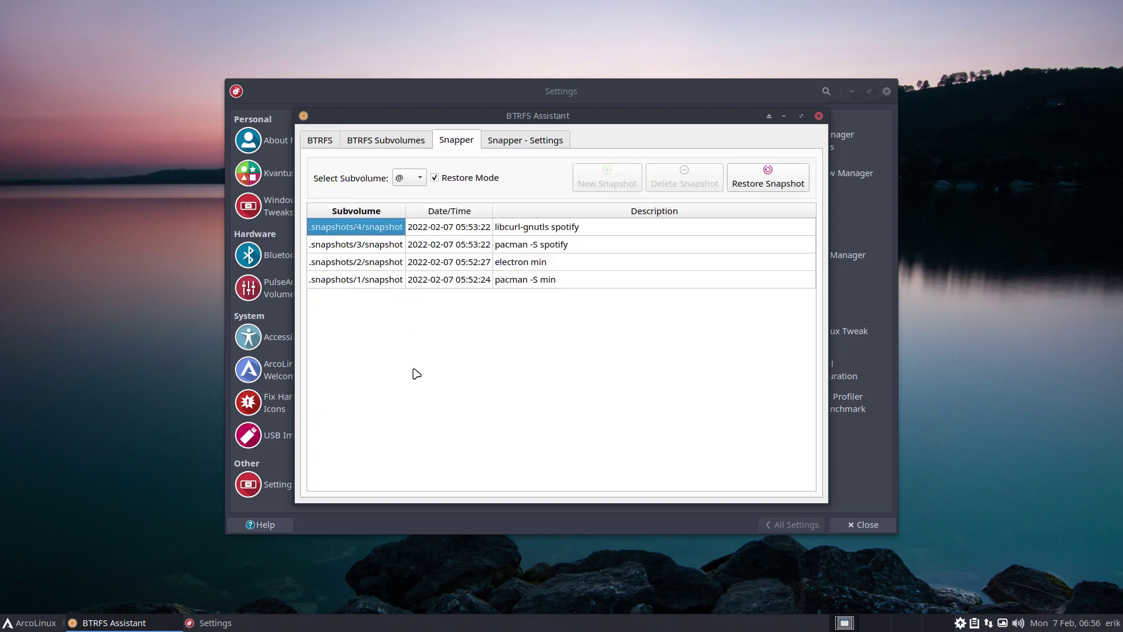
click(781, 181)
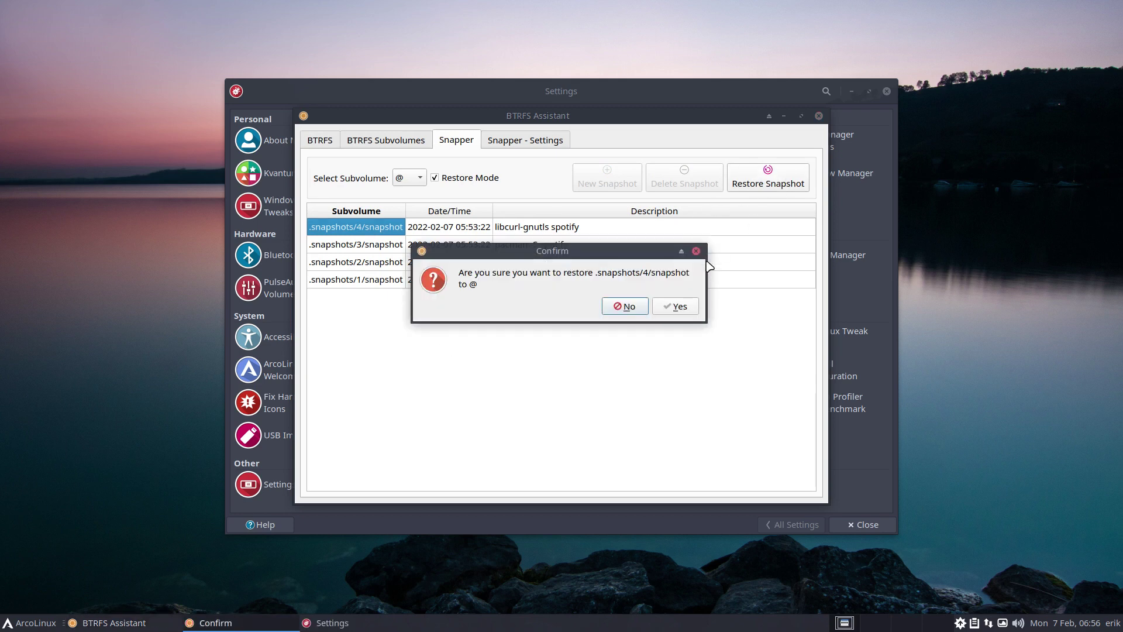
click(678, 307)
click(677, 329)
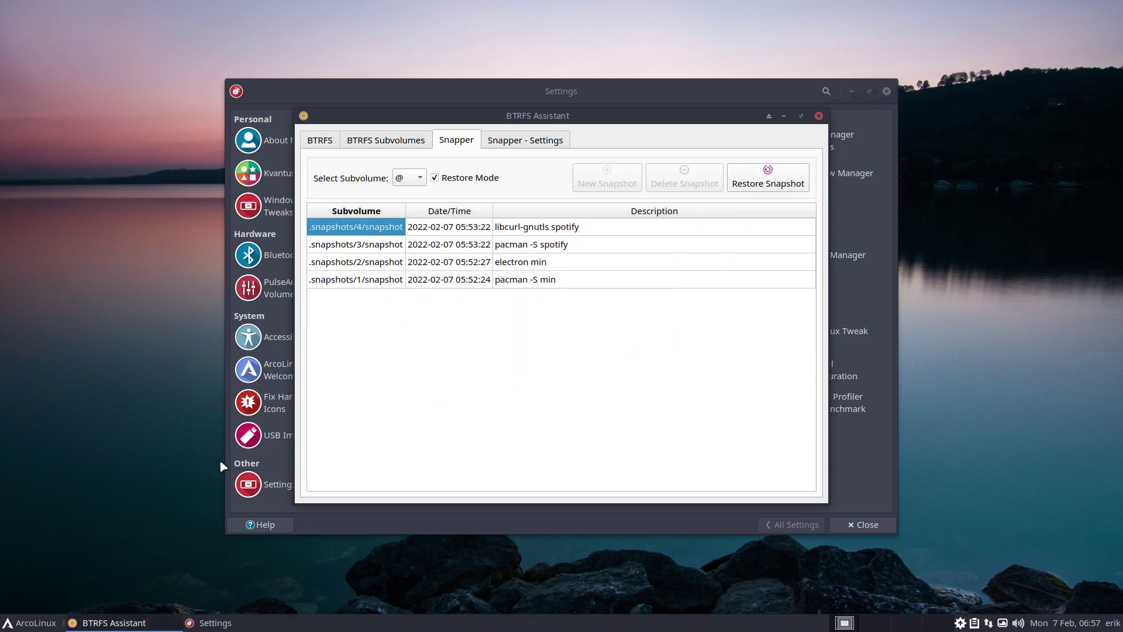
click(32, 626)
Restart, then confirm Spotify is back under Multimedia and Min under Internet
click(82, 601)
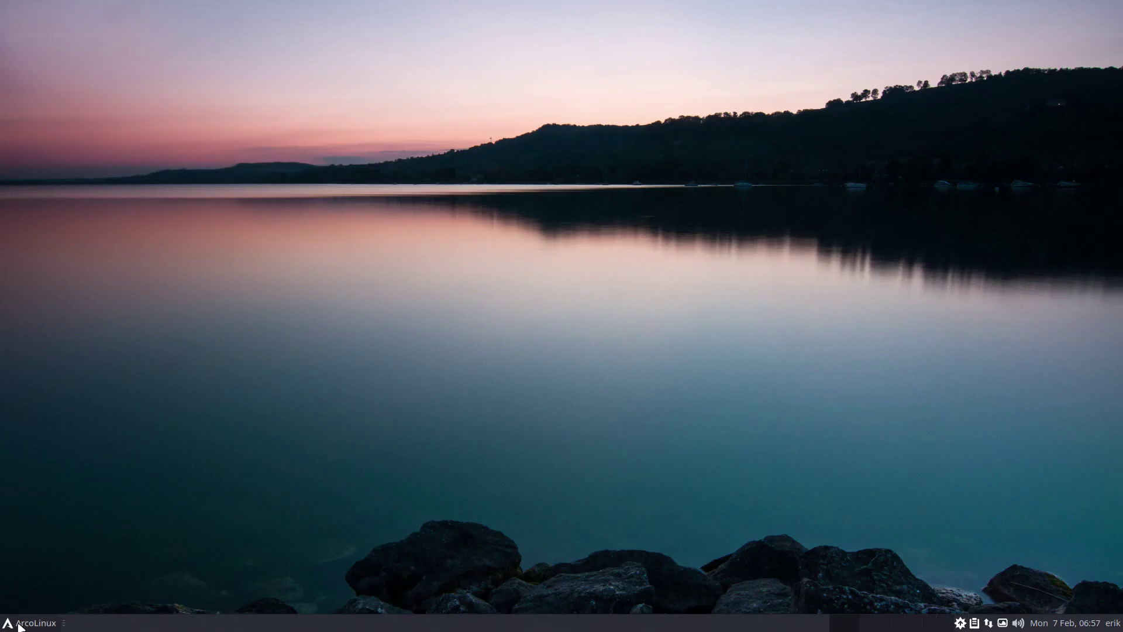
click(21, 625)
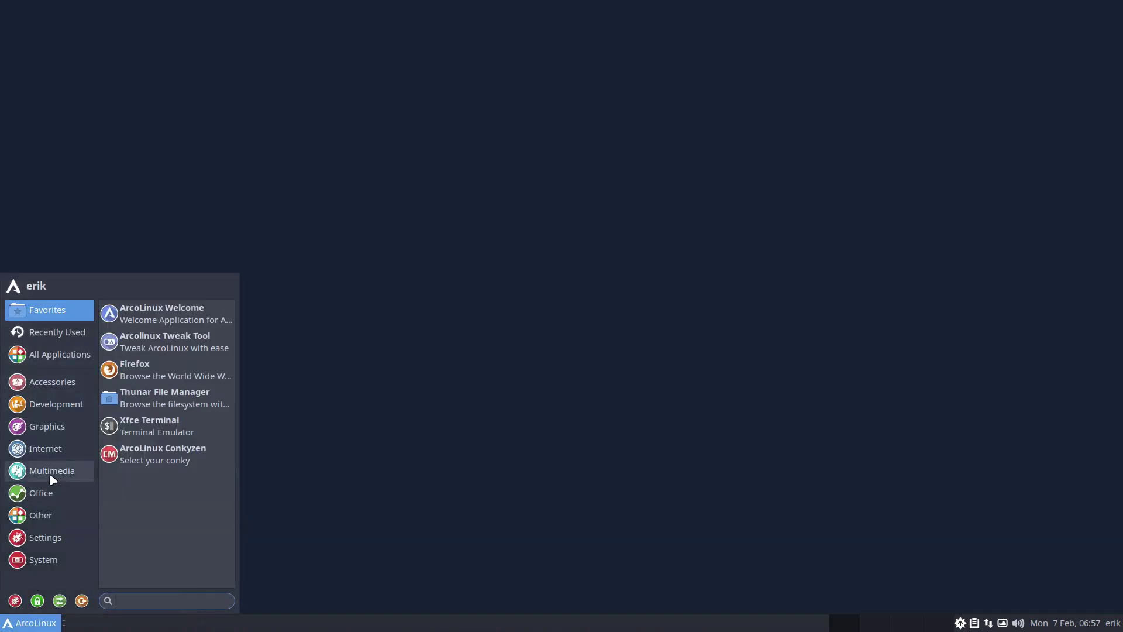
click(52, 476)
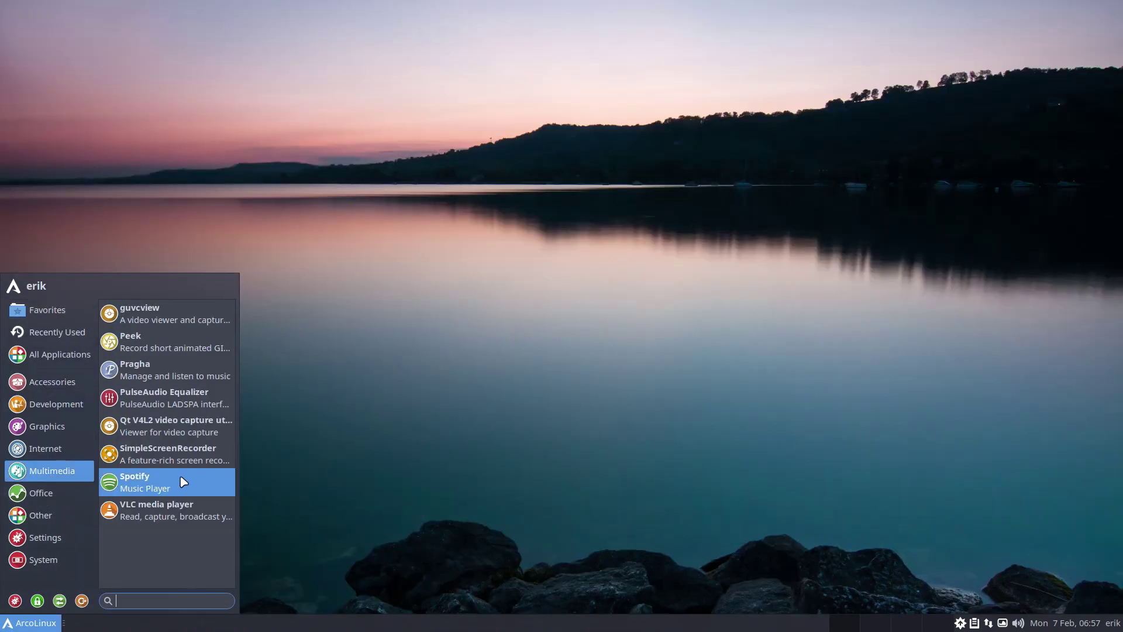
click(75, 450)
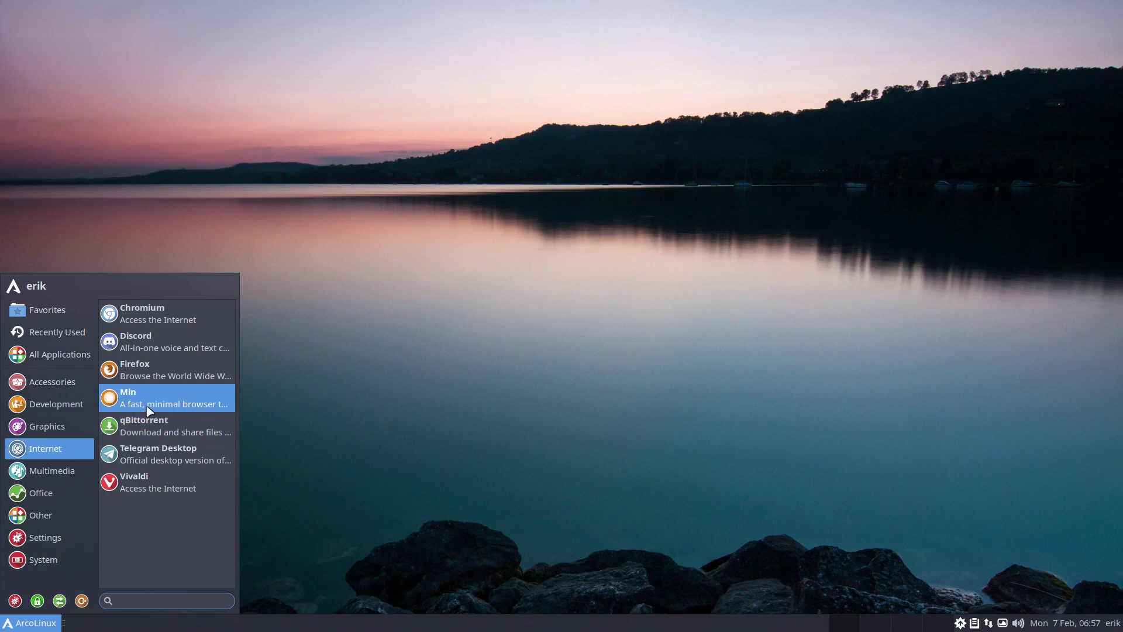
click(575, 364)
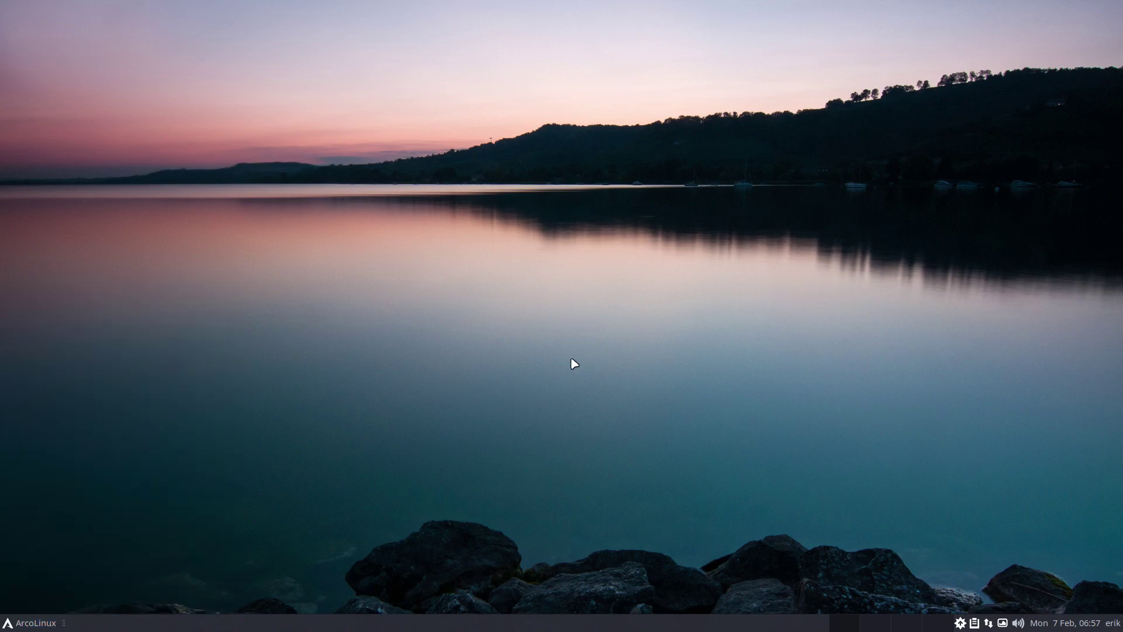
Bring up the log-out options from the applications menu to restart into boot snapshot 1
click(35, 622)
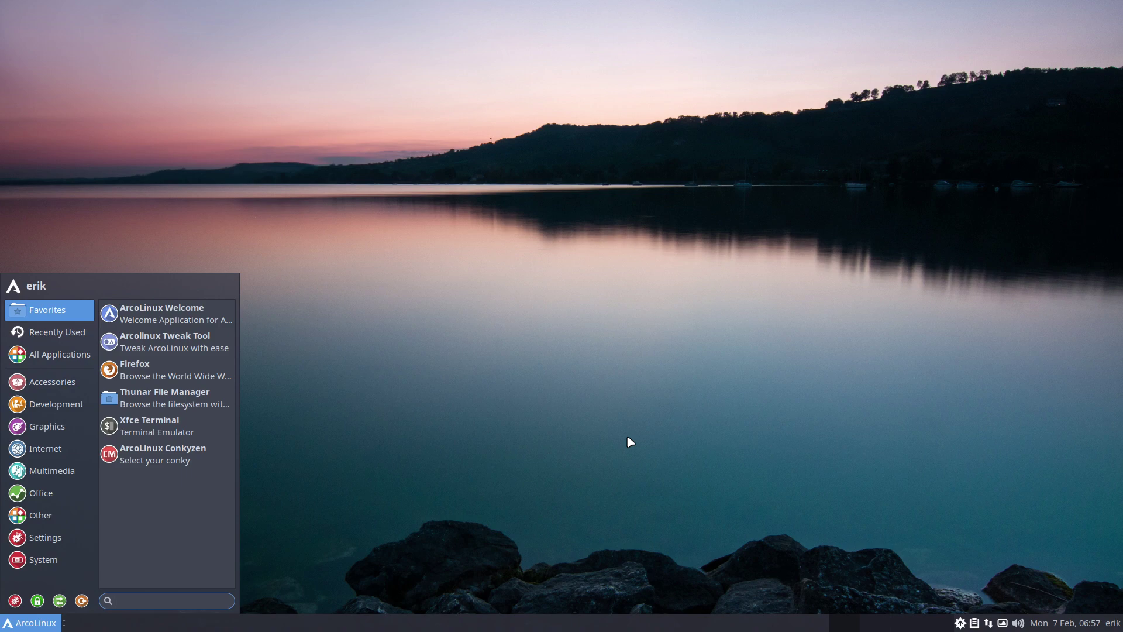
click(566, 409)
click(41, 628)
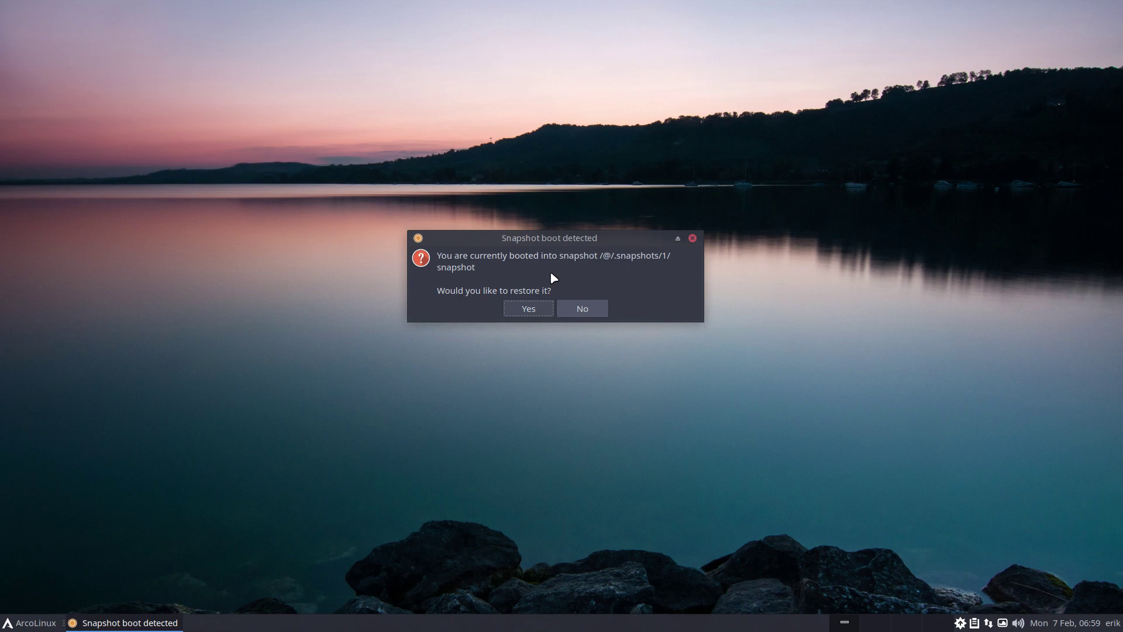
Restore snapshot 1 onto @ with a backup of the original, authenticating with the administrator password
click(532, 310)
text(****)
key(Return)
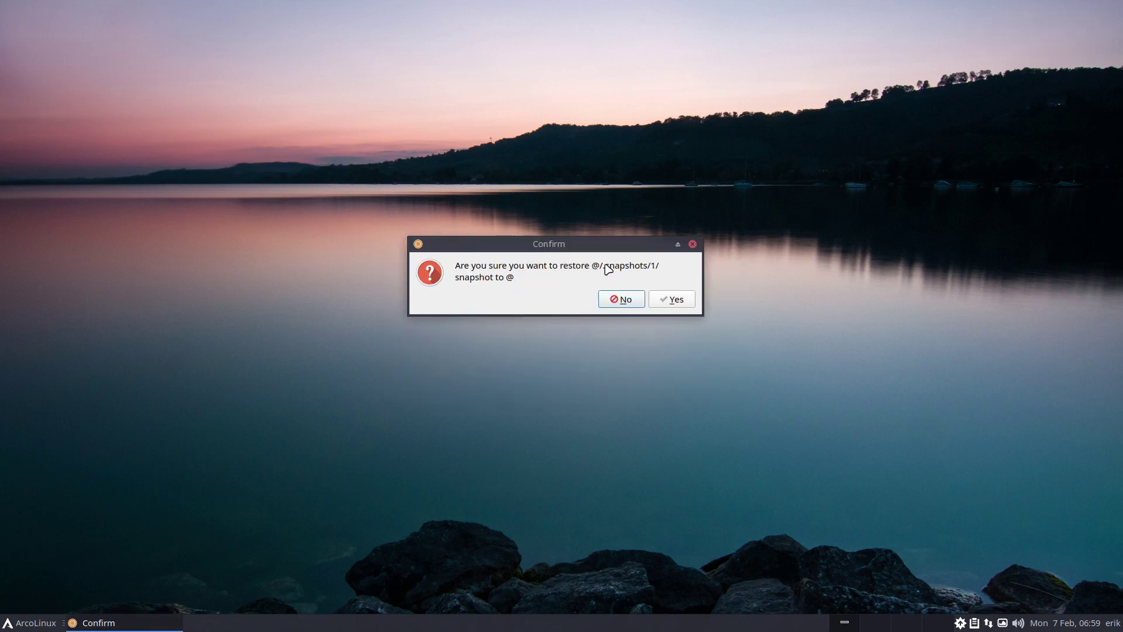
click(662, 305)
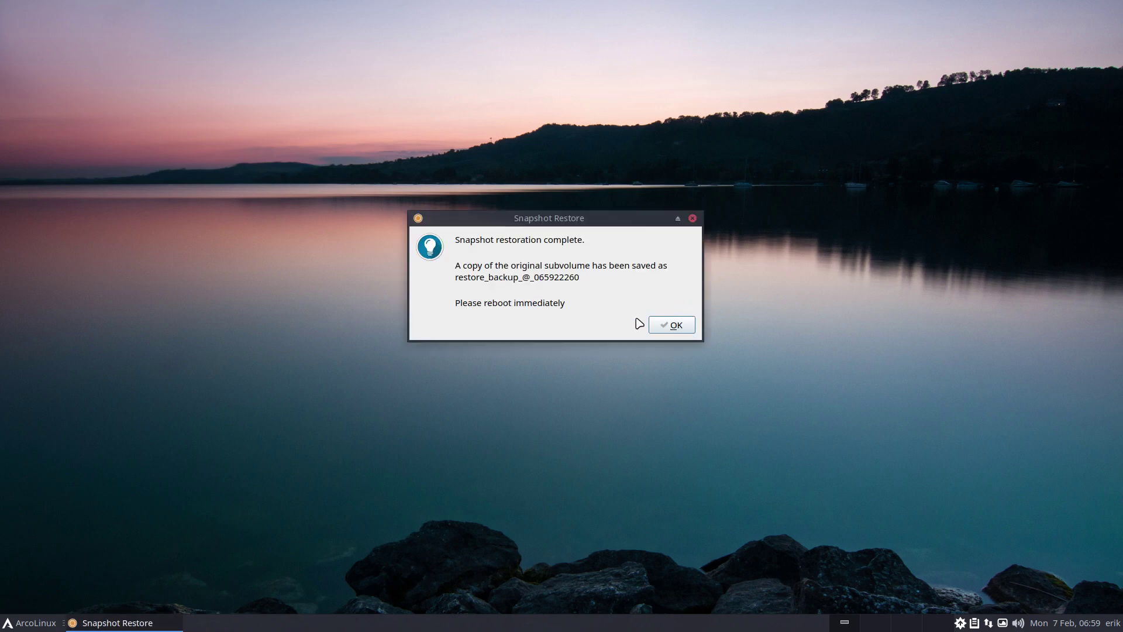
click(668, 327)
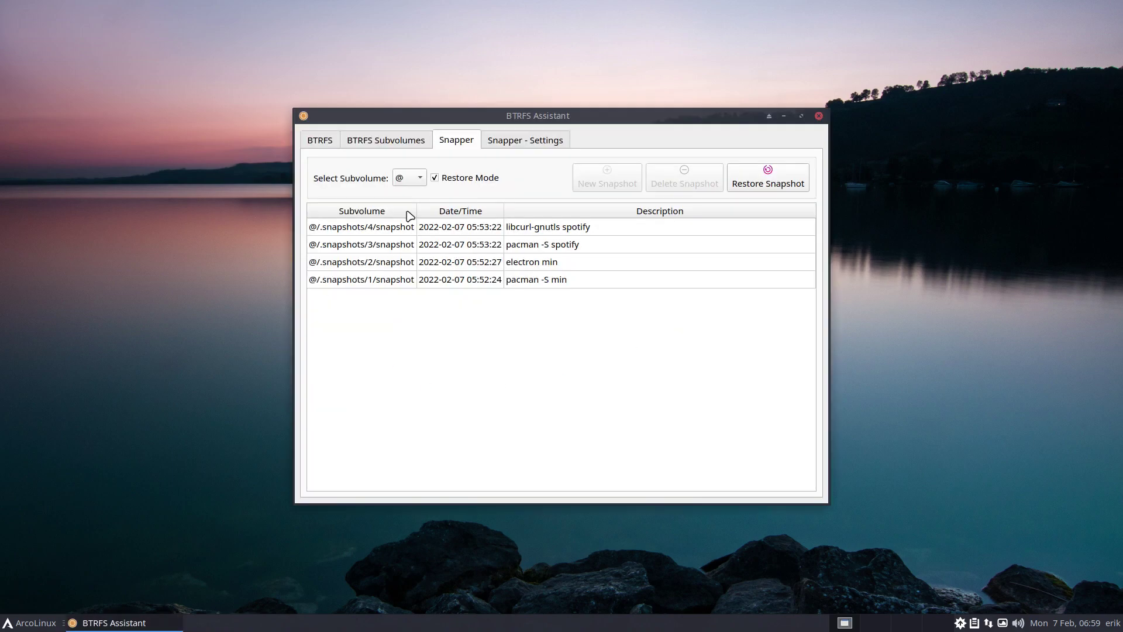
Reboot into restored snapshot 1 and check that Multimedia and Internet no longer list Min or Spotify
click(29, 622)
click(81, 603)
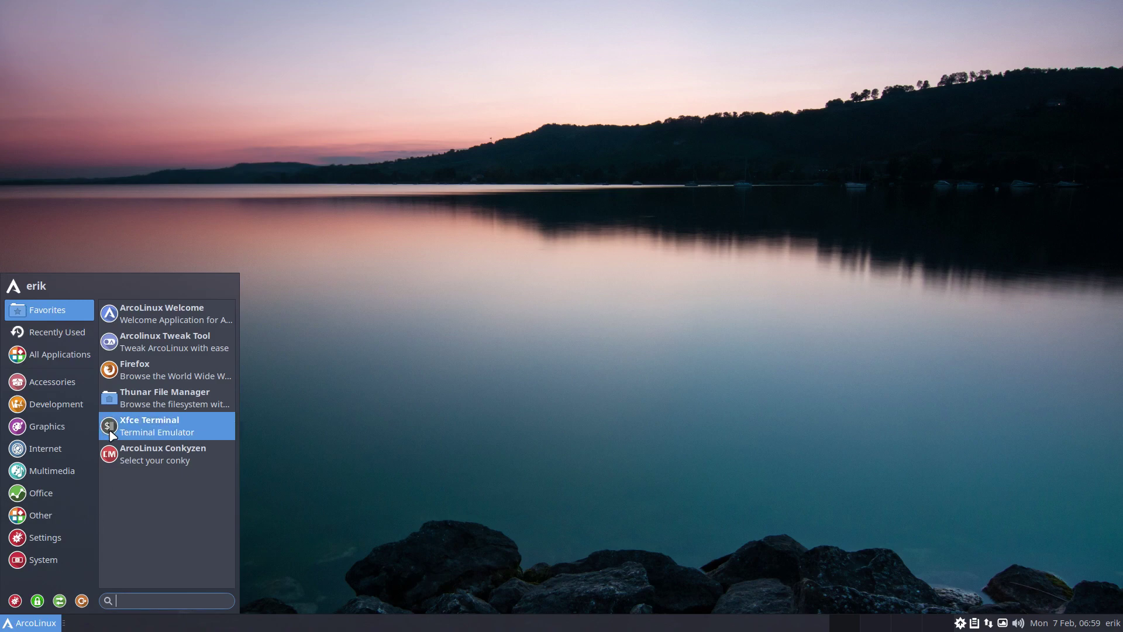
mouse_move(70, 470)
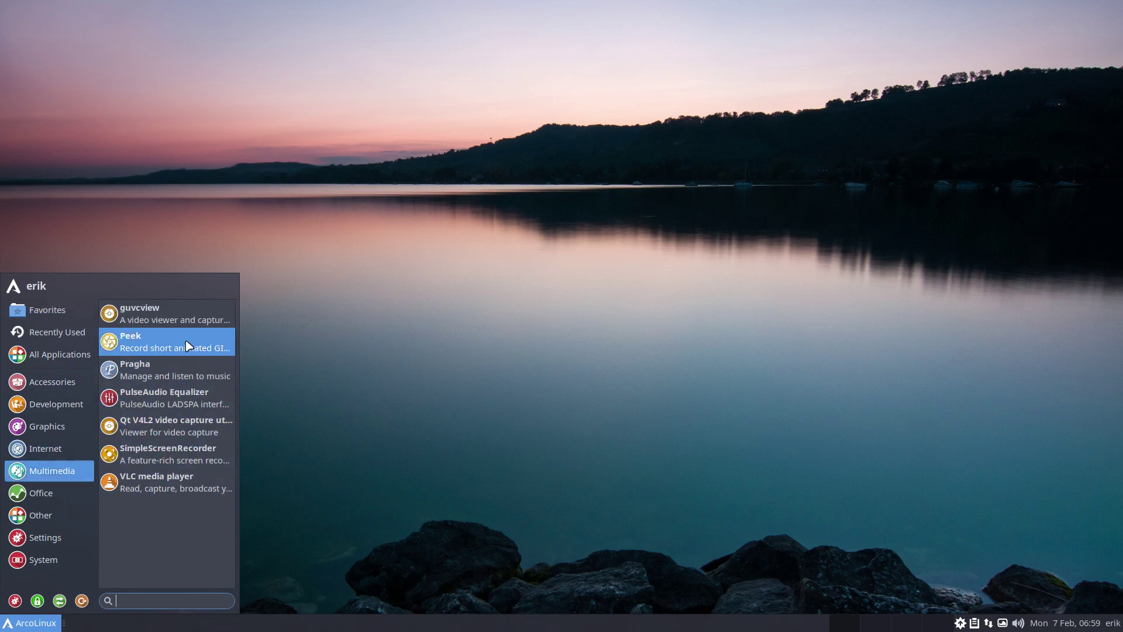
mouse_move(42, 455)
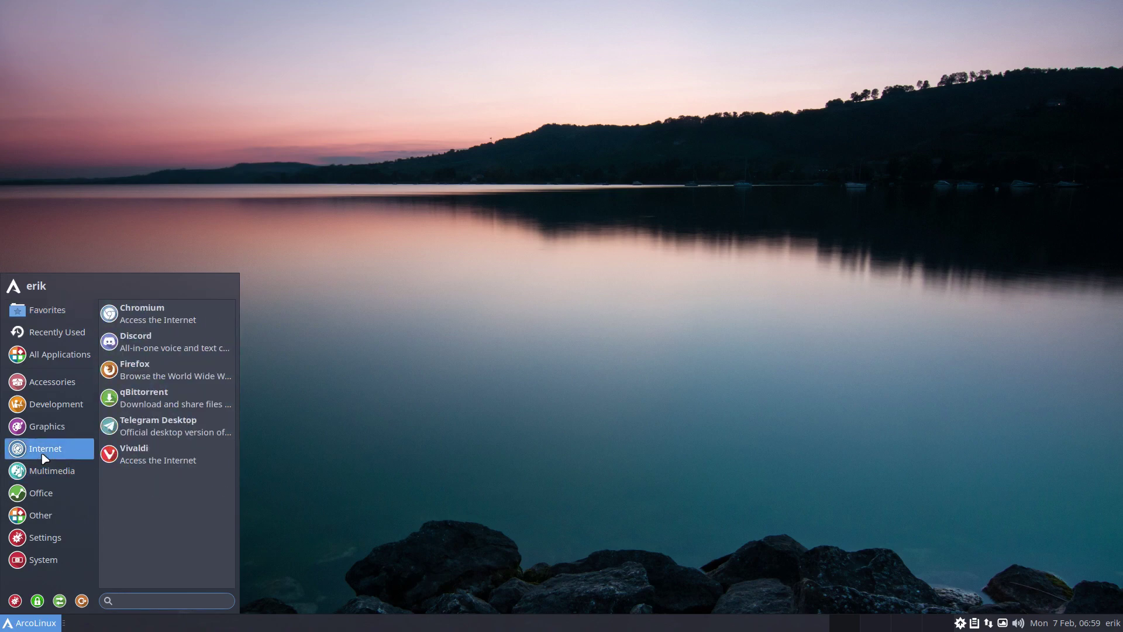
In a new terminal, unlock the pacman database and run the system update
click(499, 366)
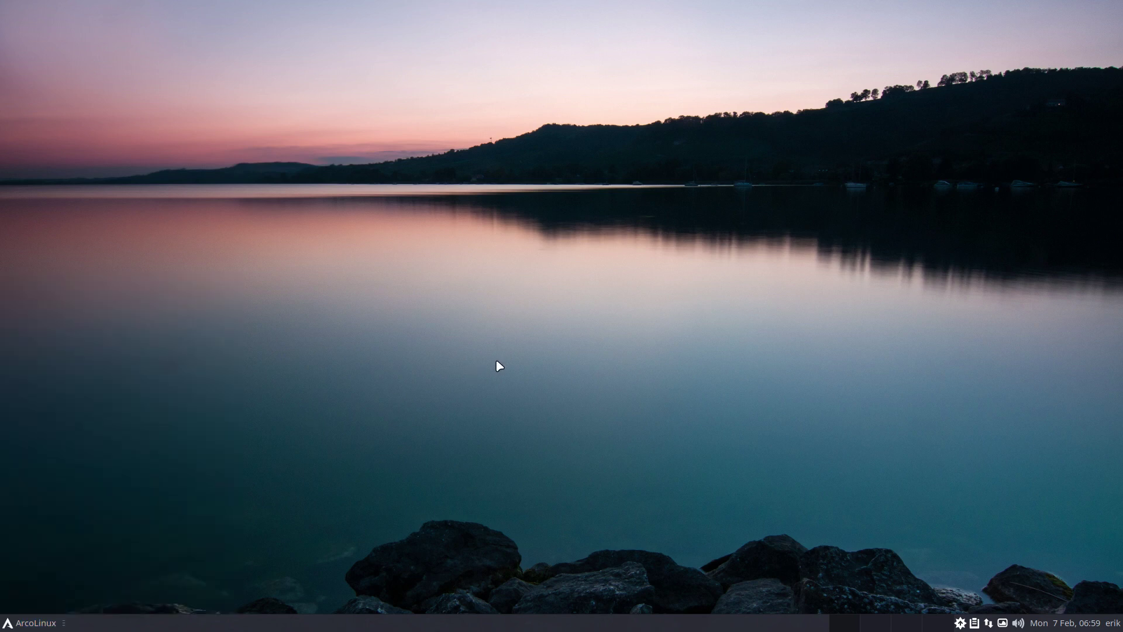
key(ctrl+alt+t)
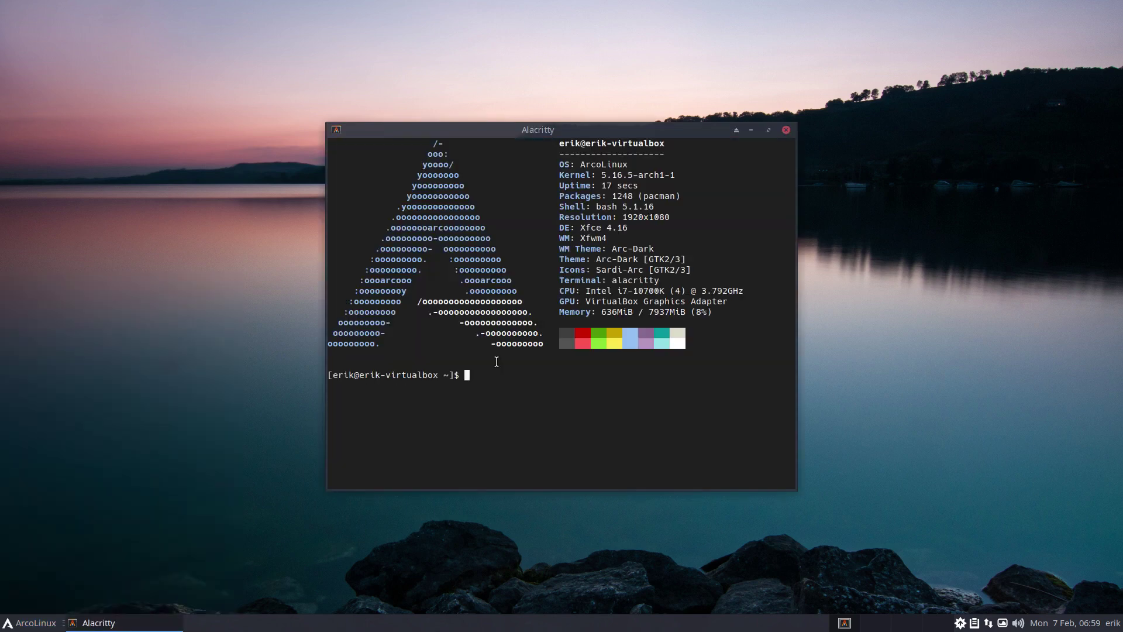
text(update)
key(Return)
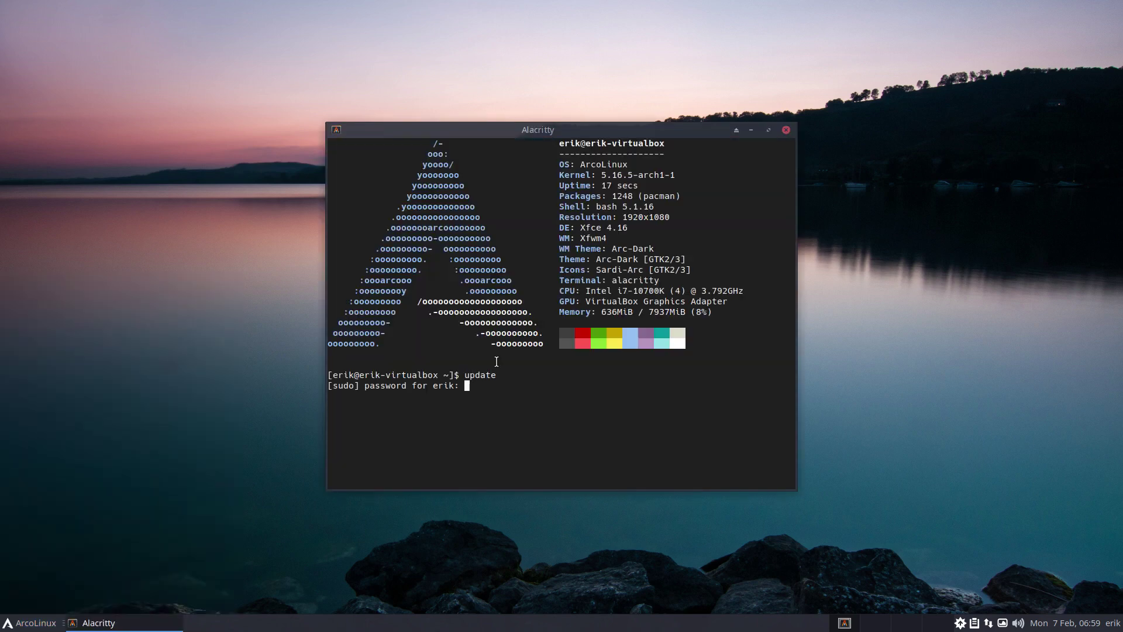
key(Return)
text(ubl)
key(BackSpace)
key(BackSpace)
text(nlock)
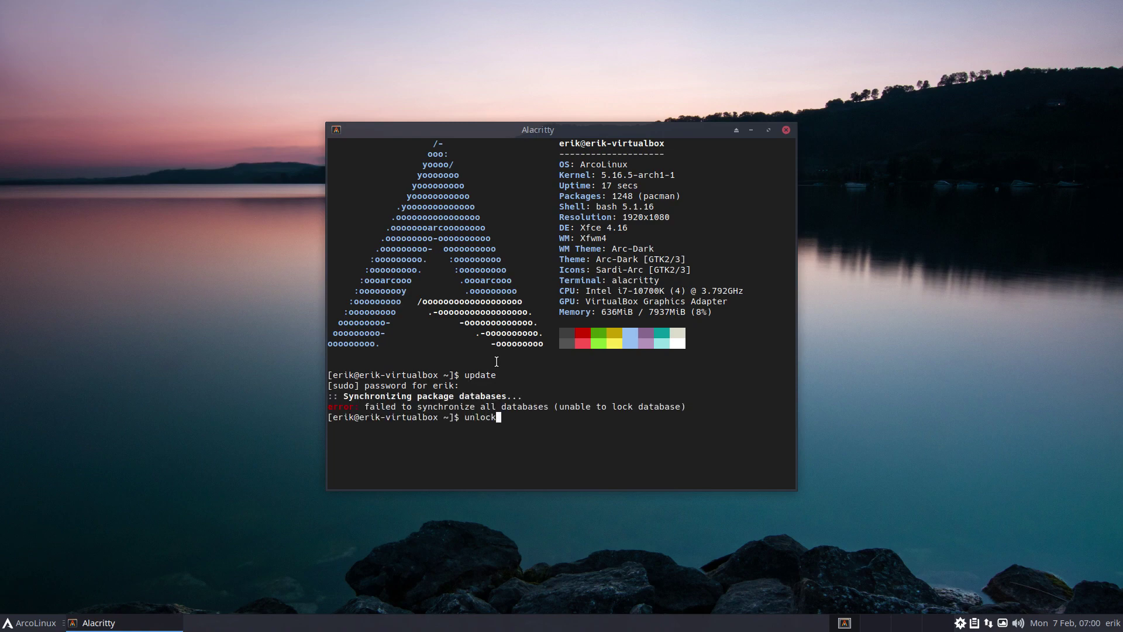
key(Return)
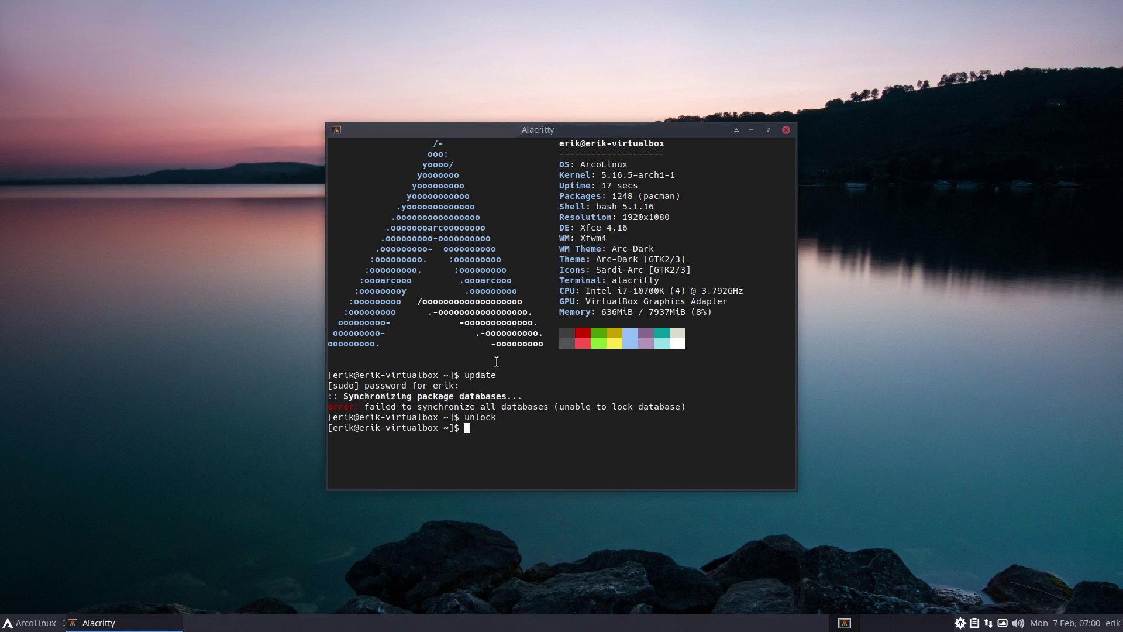
text(update)
key(Return)
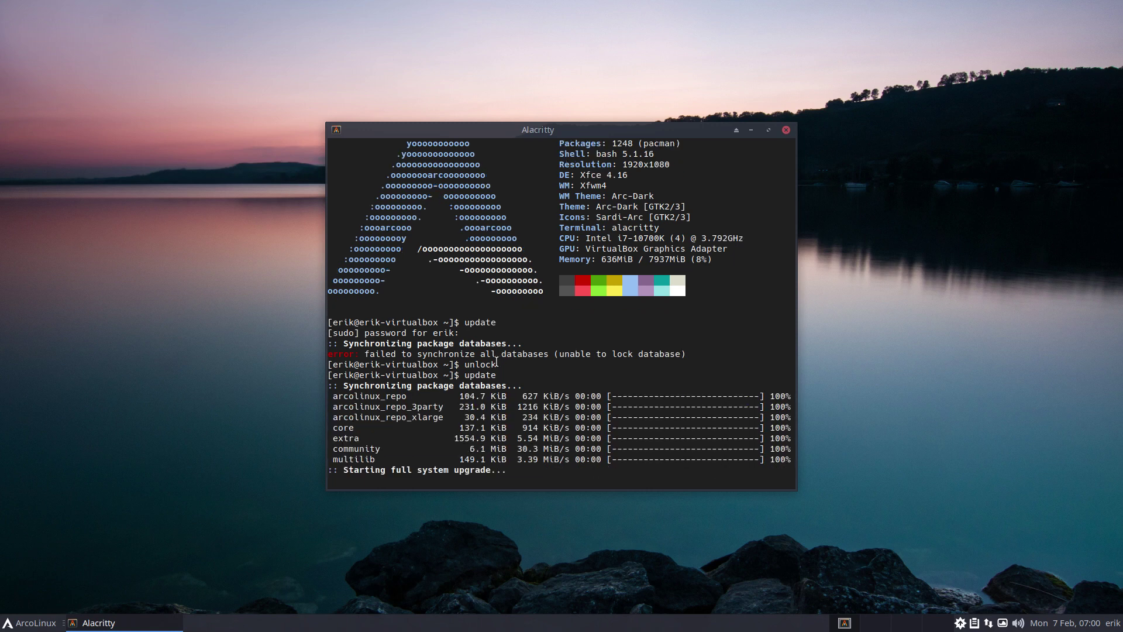
Reinstall min and spotify with pacman, noting pre/post snapshots 6 and 7, and maximize the terminal
text(sudo pacman -S min so)
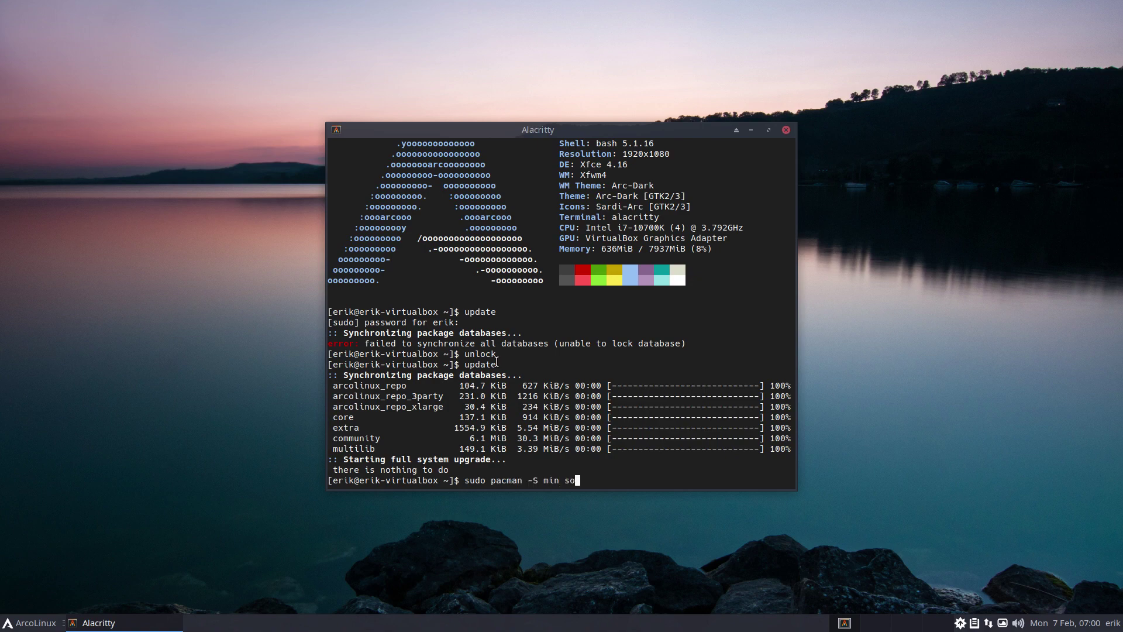
text(potify)
key(Return)
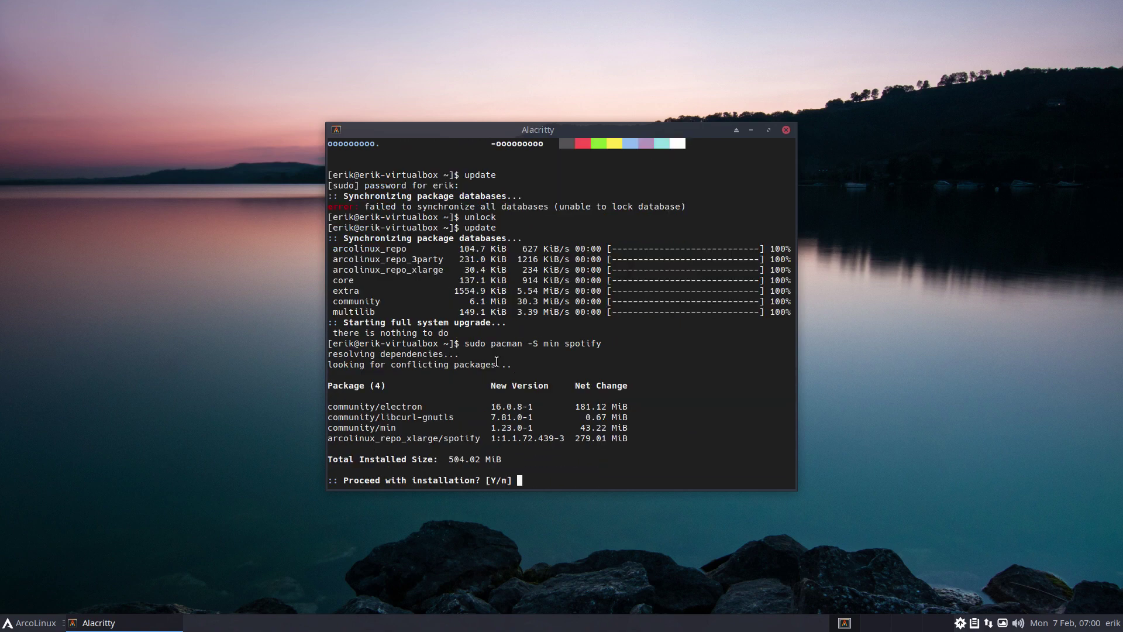
key(Return)
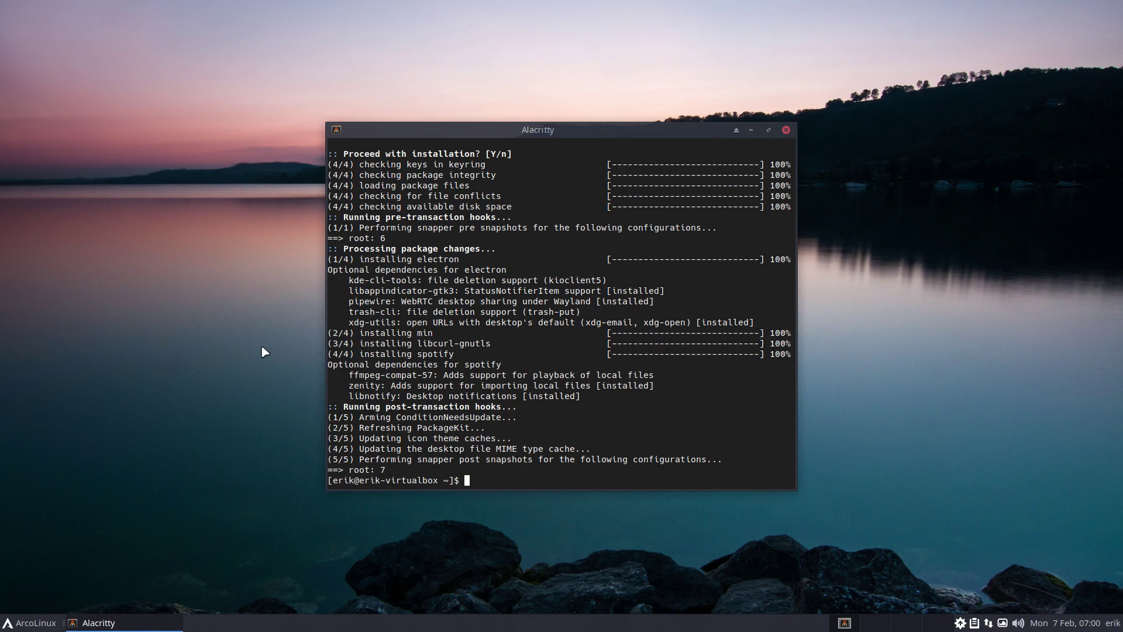
drag(395, 238, 349, 238)
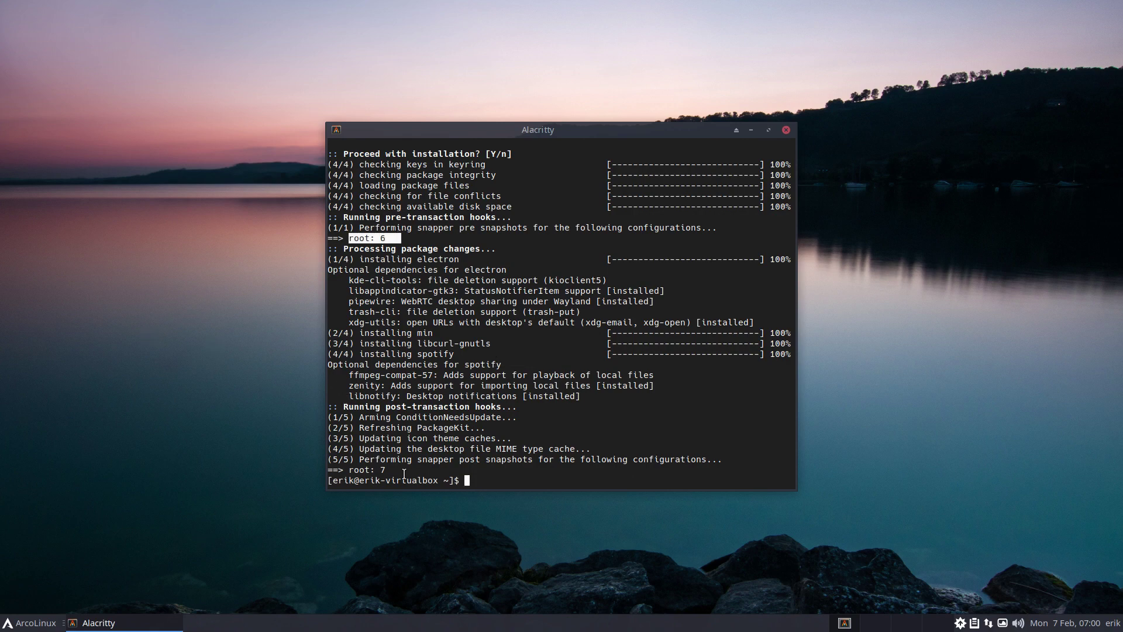
drag(389, 471, 323, 460)
click(492, 469)
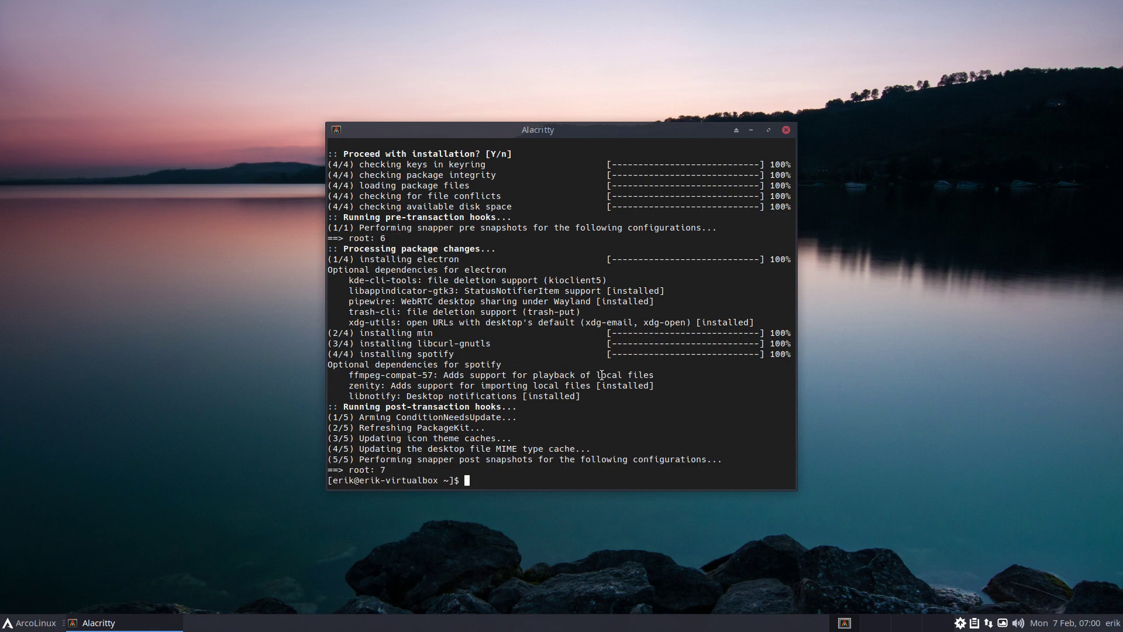
click(769, 129)
Run sudo snapper list to confirm snapshots 6 and 7, then close the terminal
text(sudo snapper list)
key(Return)
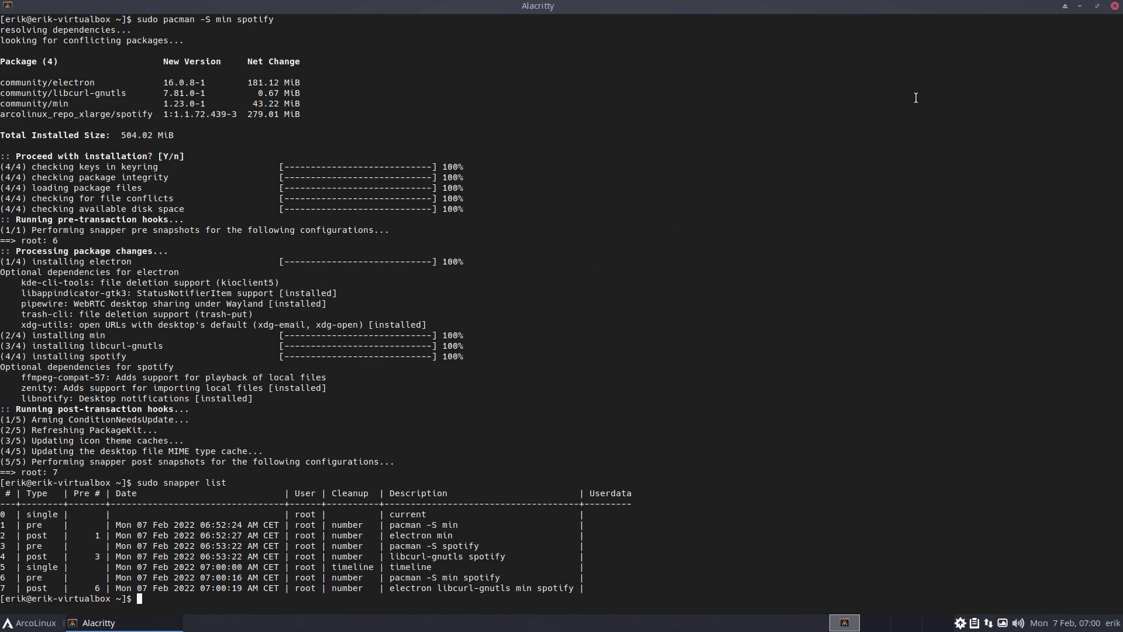
click(1114, 6)
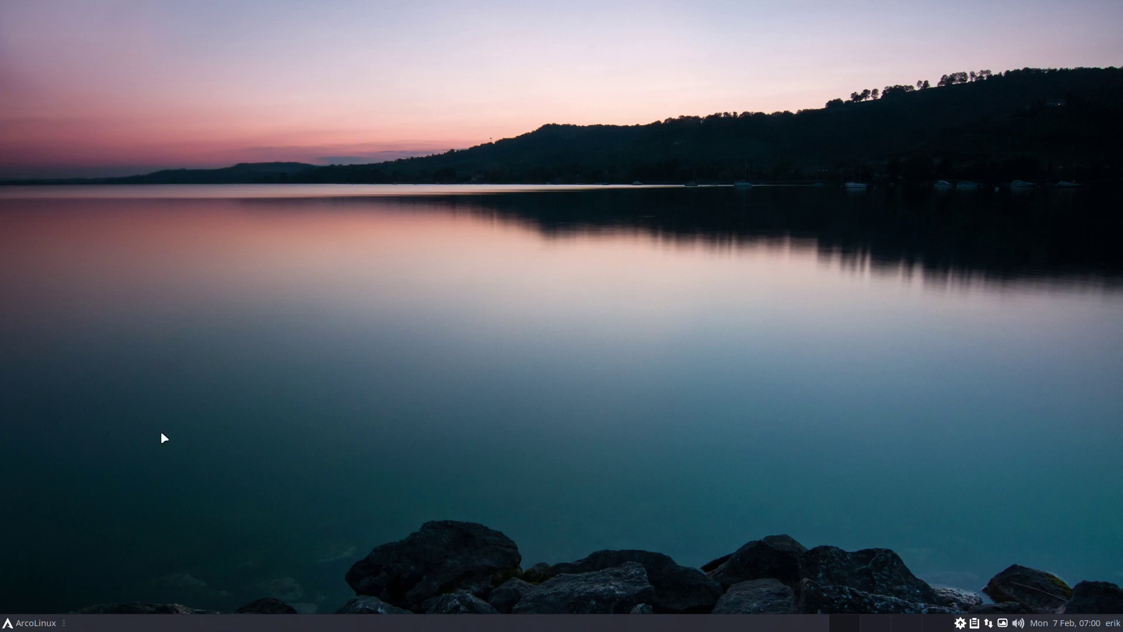
click(10, 624)
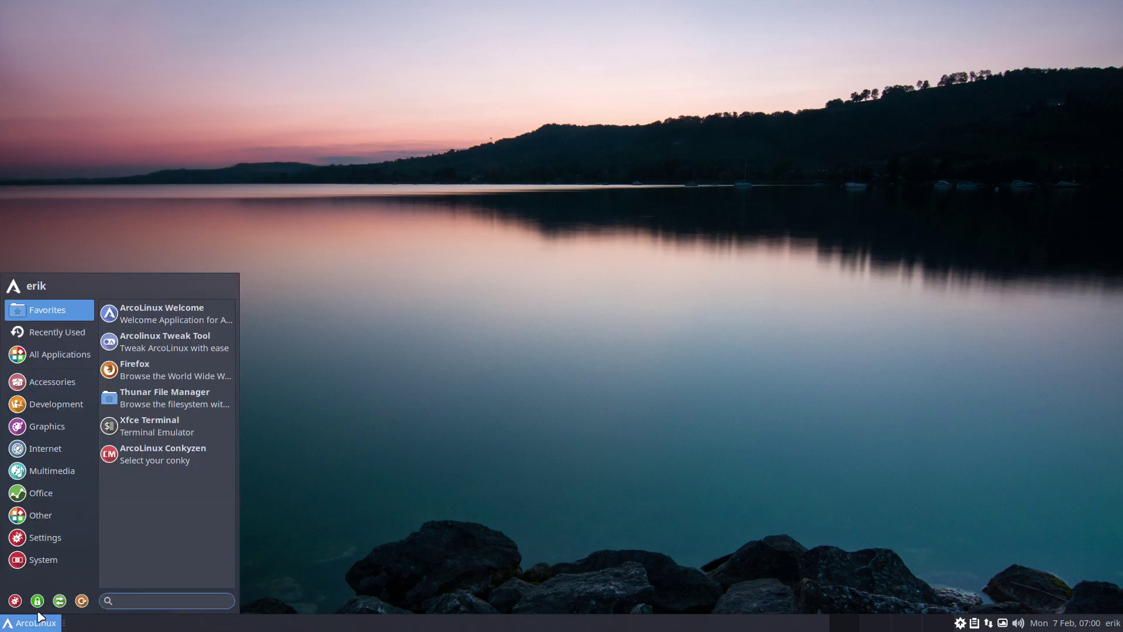
click(402, 426)
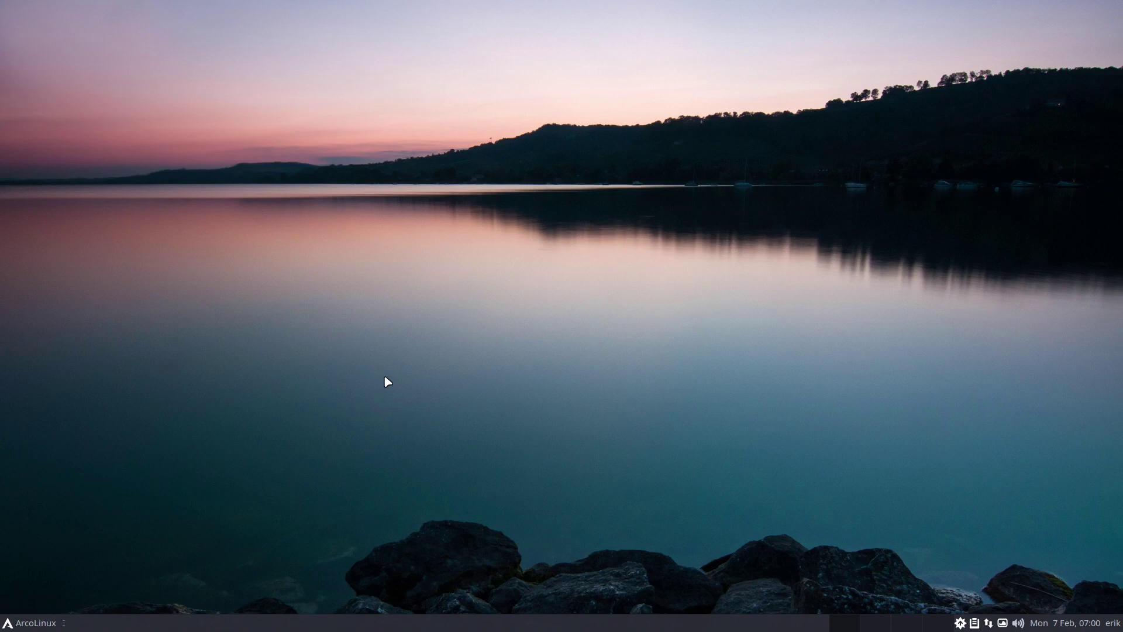